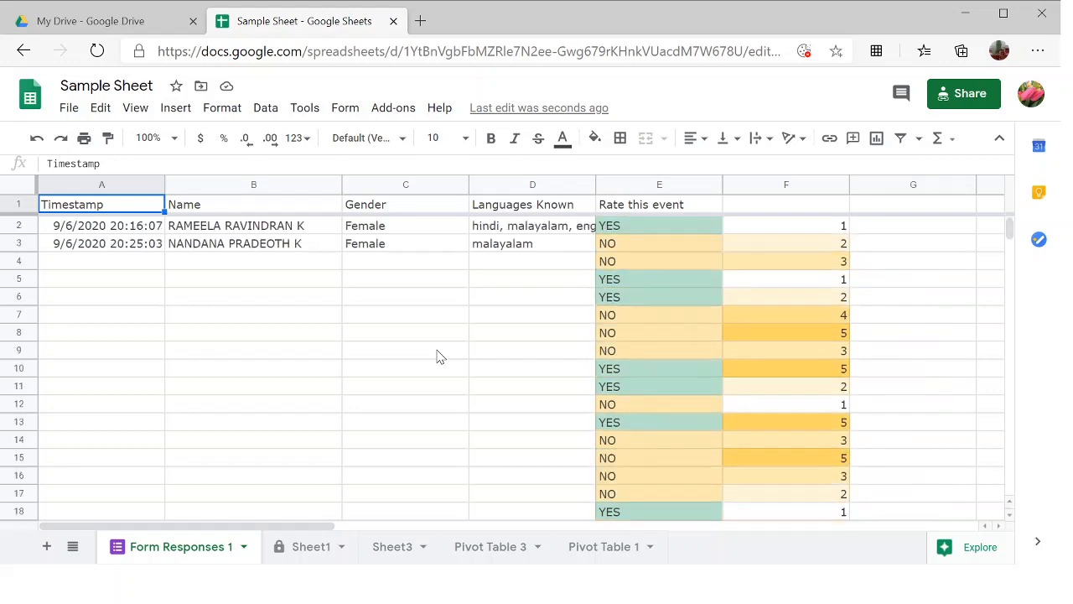
Step: View the live form linked to the spreadsheet, and return to the response sheet
{"action": "left_click", "coordinate": [344, 110]}
{"action": "left_click", "coordinate": [389, 207]}
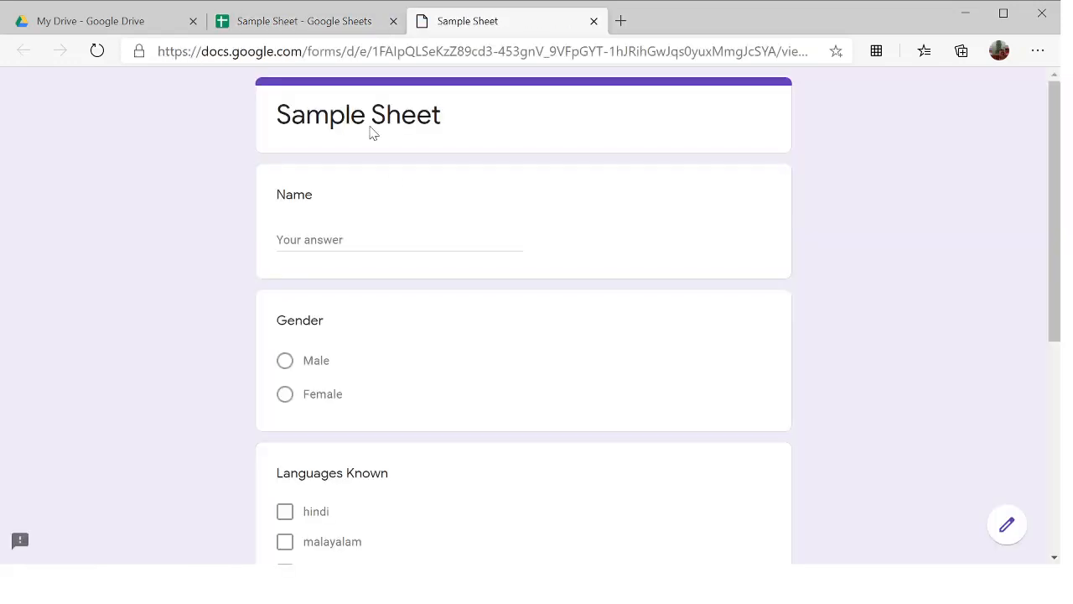
{"action": "left_click", "coordinate": [311, 26]}
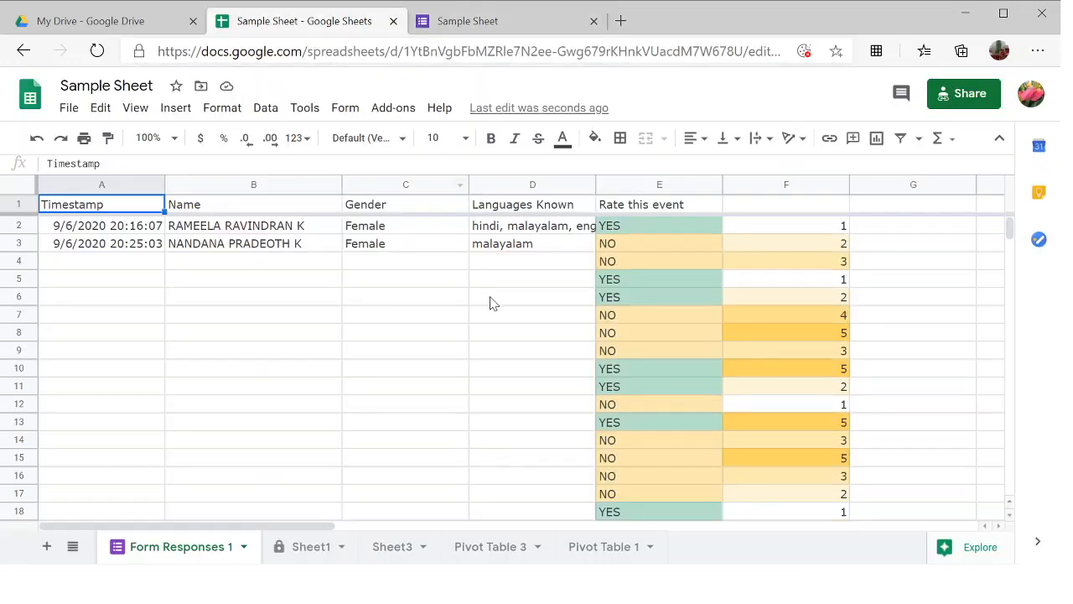
Step: Widen the Languages Known column so the full list of languages in D2 fits
{"action": "left_click", "coordinate": [510, 234]}
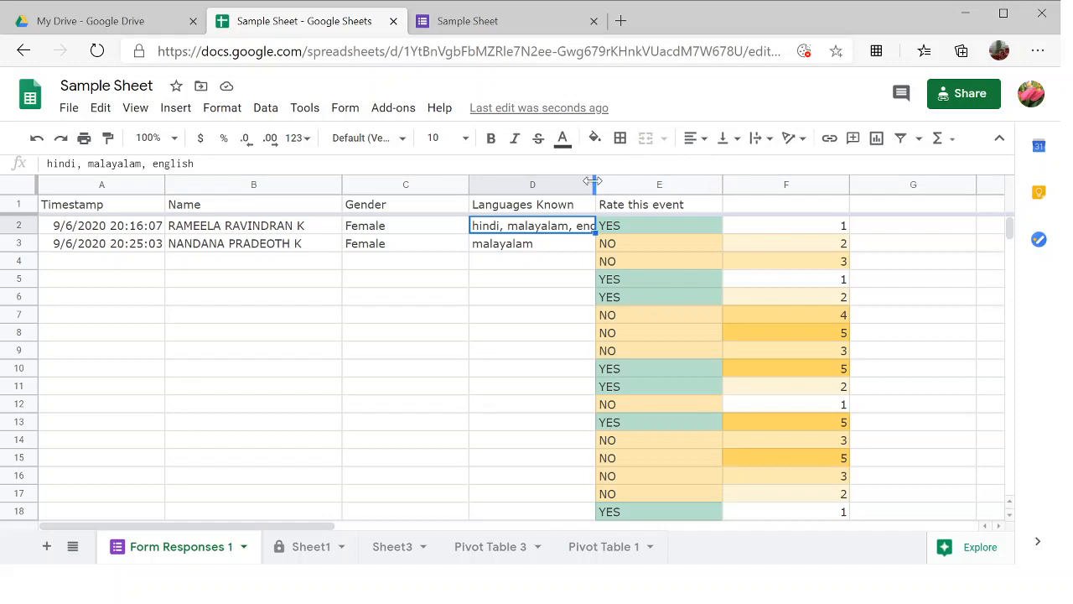
{"action": "left_click_drag", "start_coordinate": [594, 181], "coordinate": [649, 182]}
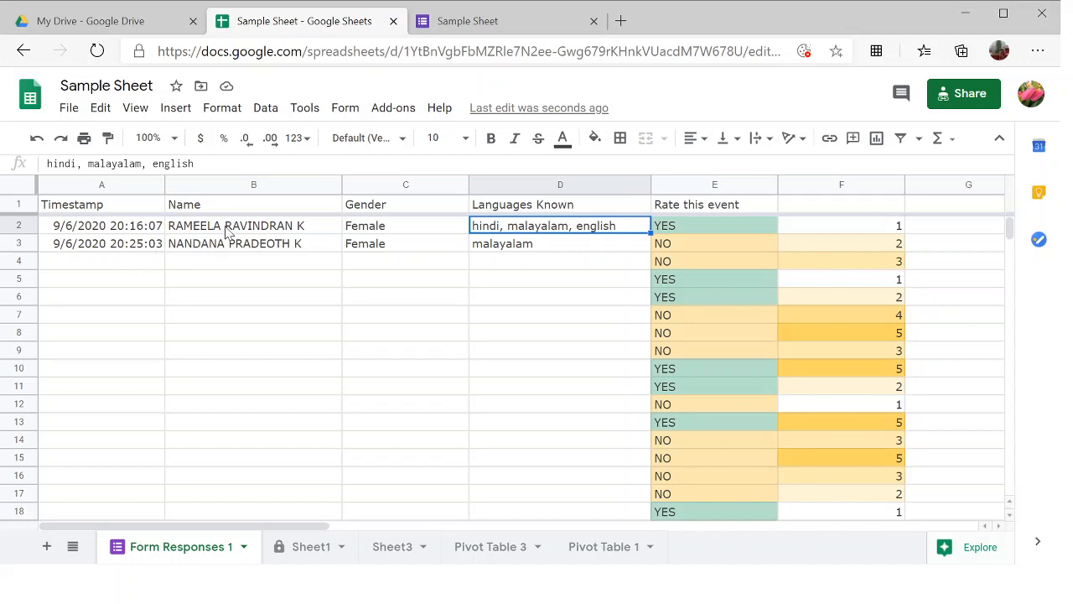
Step: Copy the first response row, A2:D2, and paste it into rows 4 and 5 of the response sheet
{"action": "left_click", "coordinate": [111, 234]}
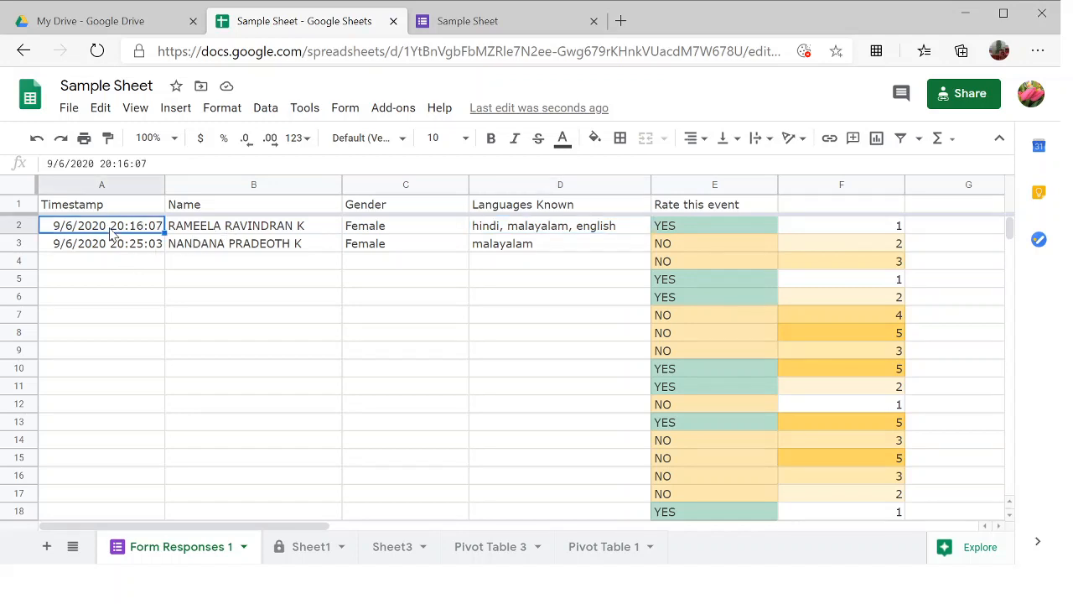
{"action": "key", "text": "shift+Right"}
{"action": "key", "text": "shift+Right"}
{"action": "key", "text": "shift+Right"}
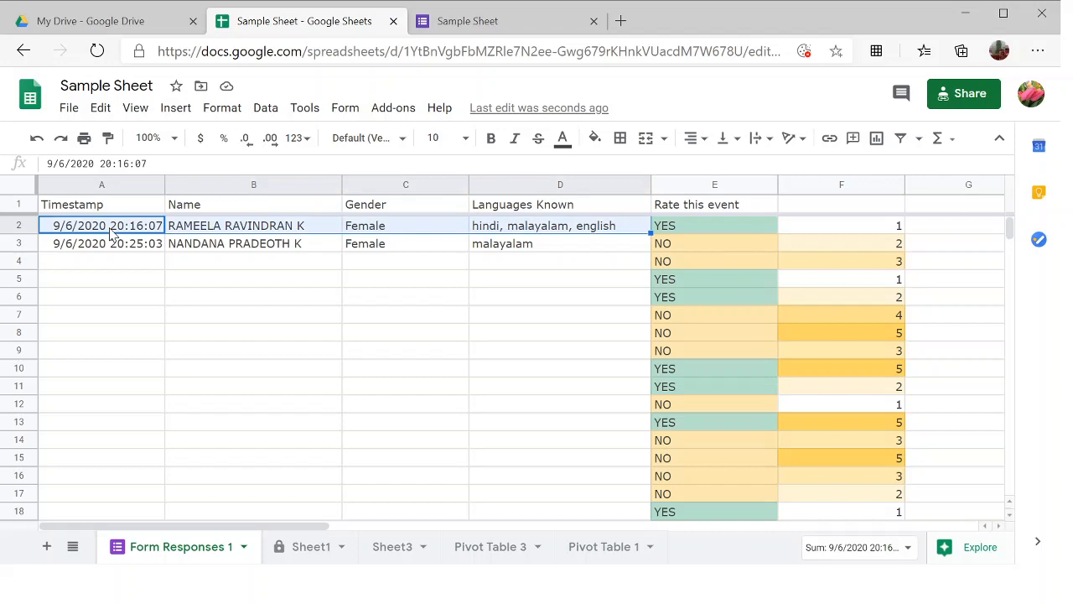
{"action": "key", "text": "ctrl+c"}
{"action": "key", "text": "Down"}
{"action": "key", "text": "Down"}
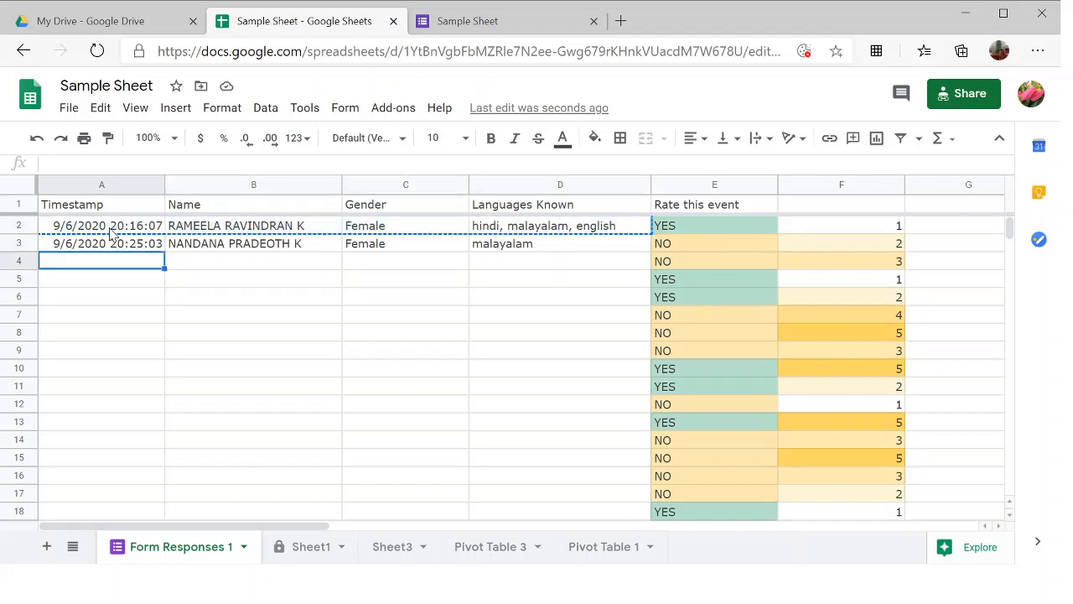
{"action": "key", "text": "ctrl+v"}
{"action": "key", "text": "Down"}
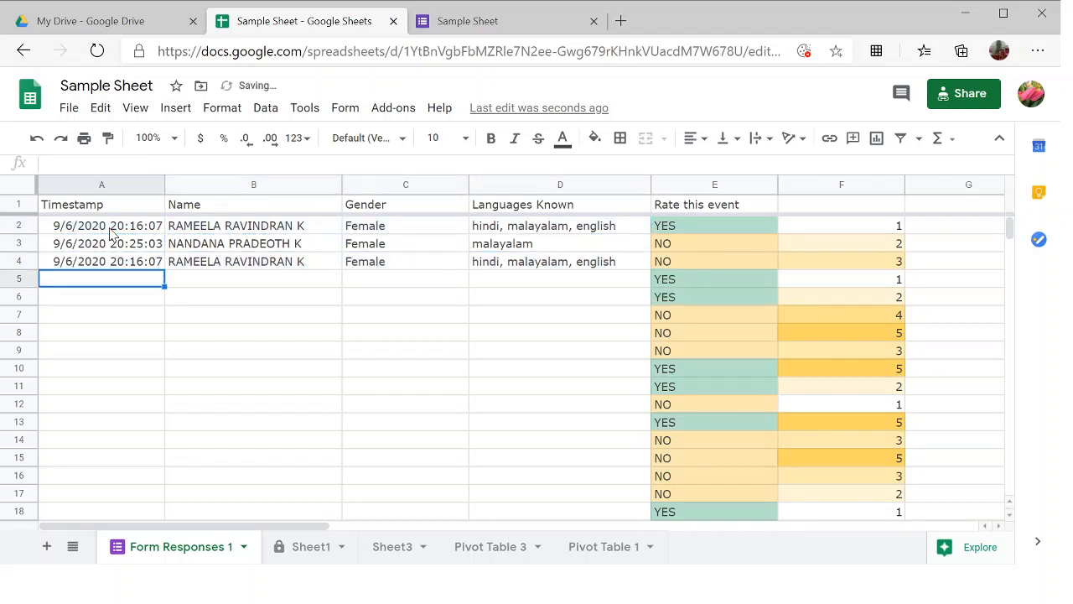
{"action": "key", "text": "ctrl+Down"}
{"action": "scroll", "coordinate": [113, 234], "scroll_direction": "up", "scroll_amount": 13}
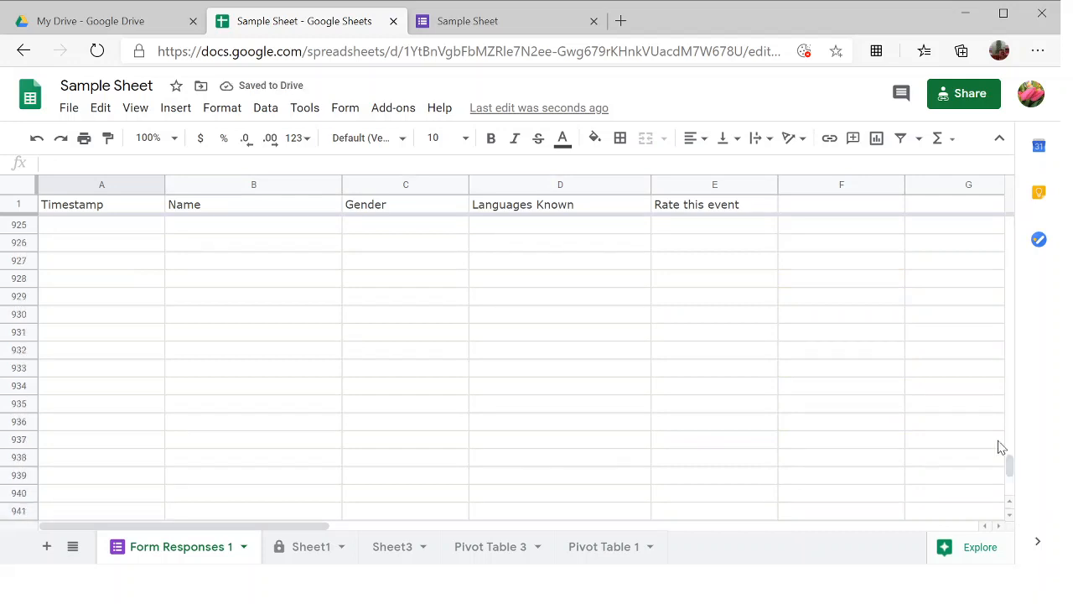
{"action": "left_click_drag", "start_coordinate": [1009, 460], "coordinate": [1032, 228]}
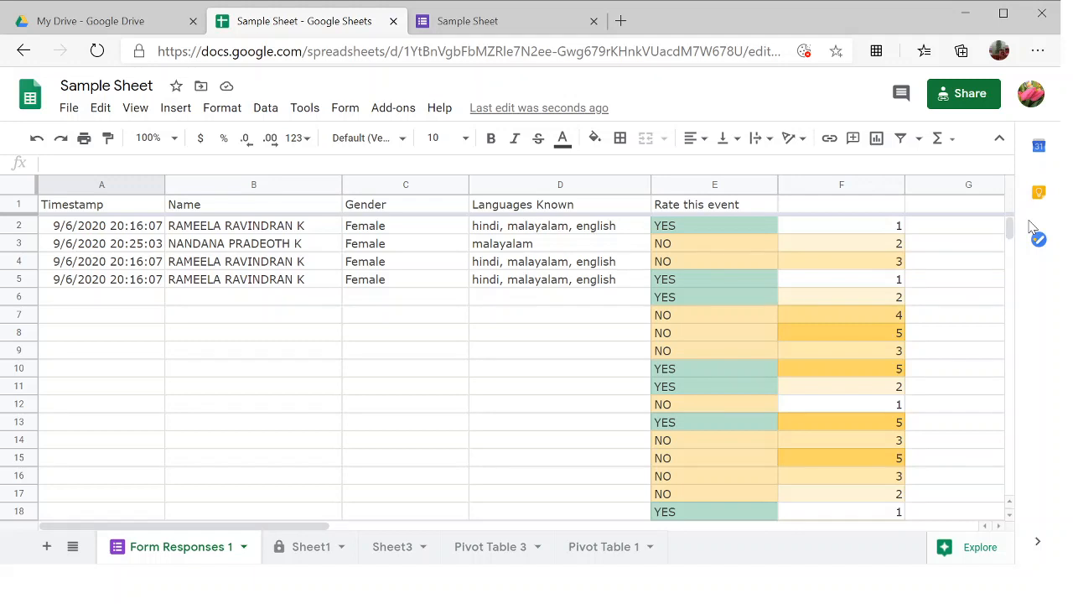
Step: Insert extra spaces before the name and between its words in cell B5
{"action": "left_click", "coordinate": [235, 280]}
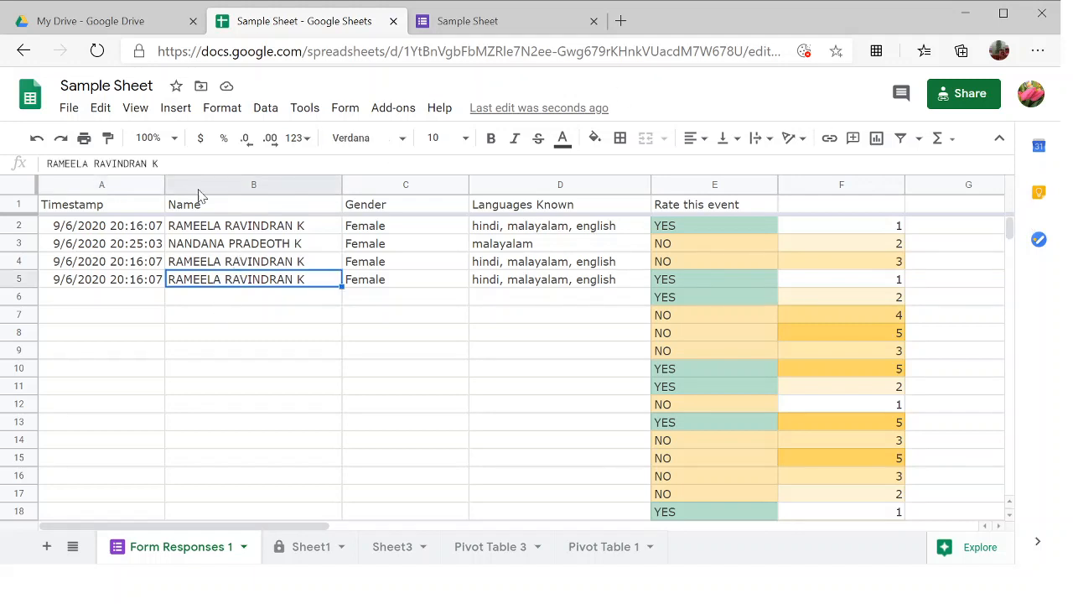
{"action": "left_click", "coordinate": [48, 161]}
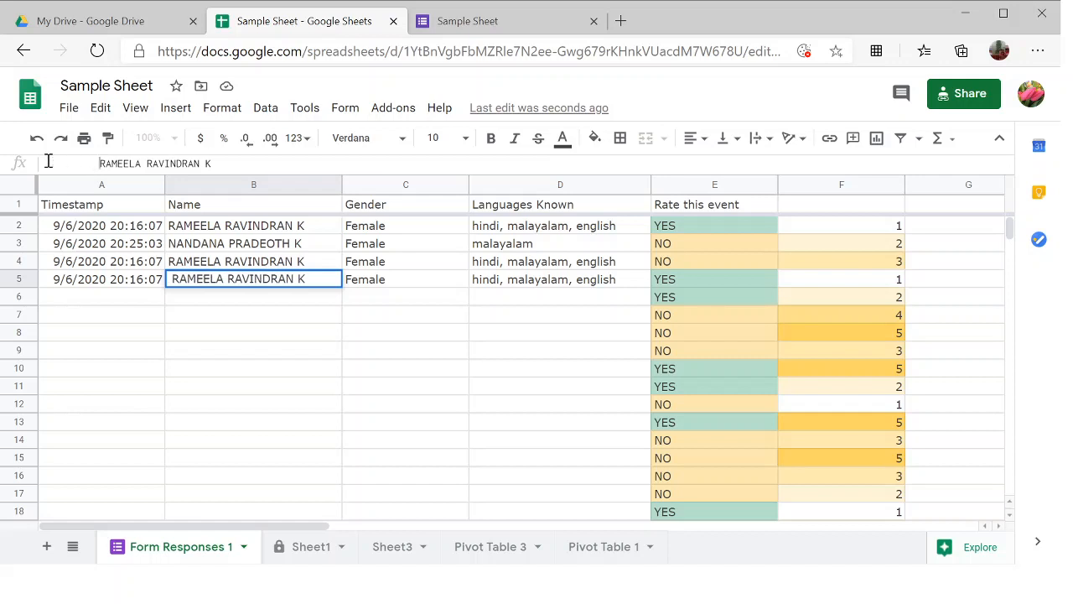
{"action": "left_click", "coordinate": [177, 164]}
{"action": "key", "text": "Return"}
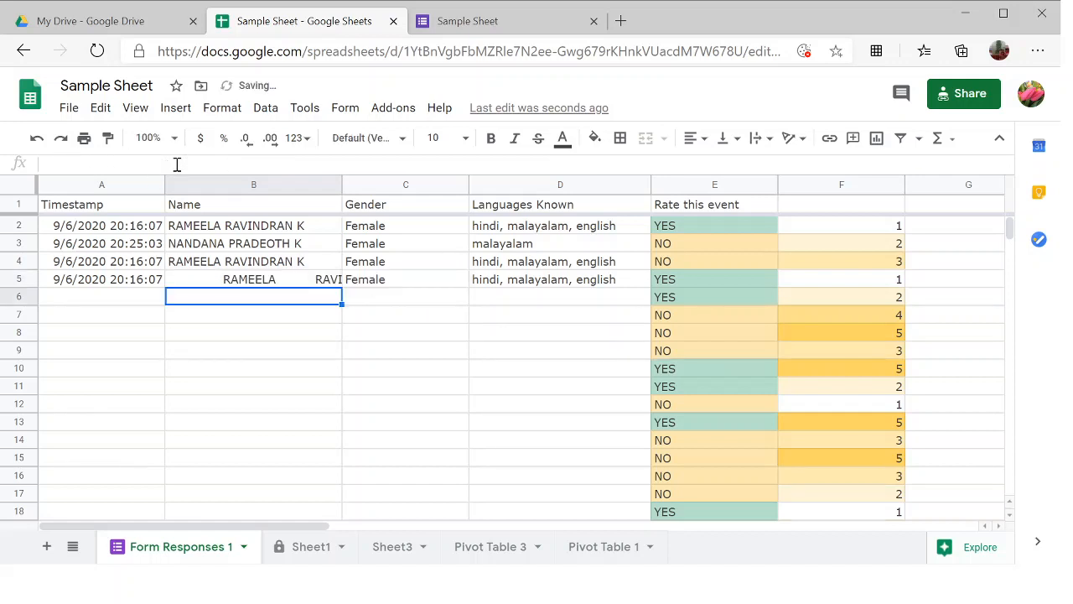
Step: Copy the three response rows in A2:D4 and paste them into A6:D8
{"action": "left_click", "coordinate": [221, 232]}
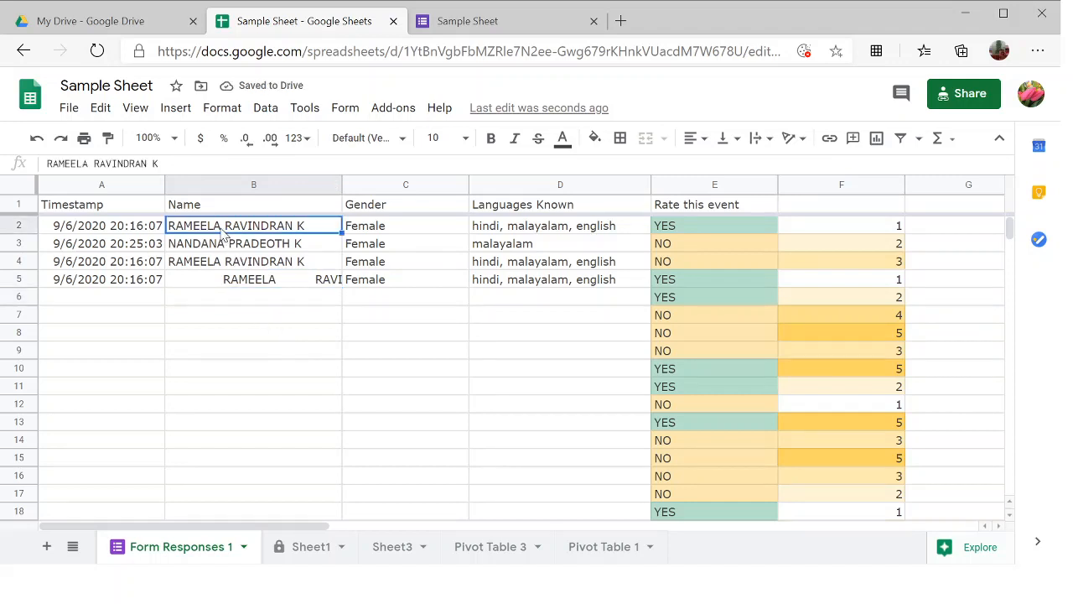
{"action": "left_click", "coordinate": [73, 233]}
{"action": "key", "text": "shift+Right"}
{"action": "key", "text": "shift+Right"}
{"action": "key", "text": "shift+Right"}
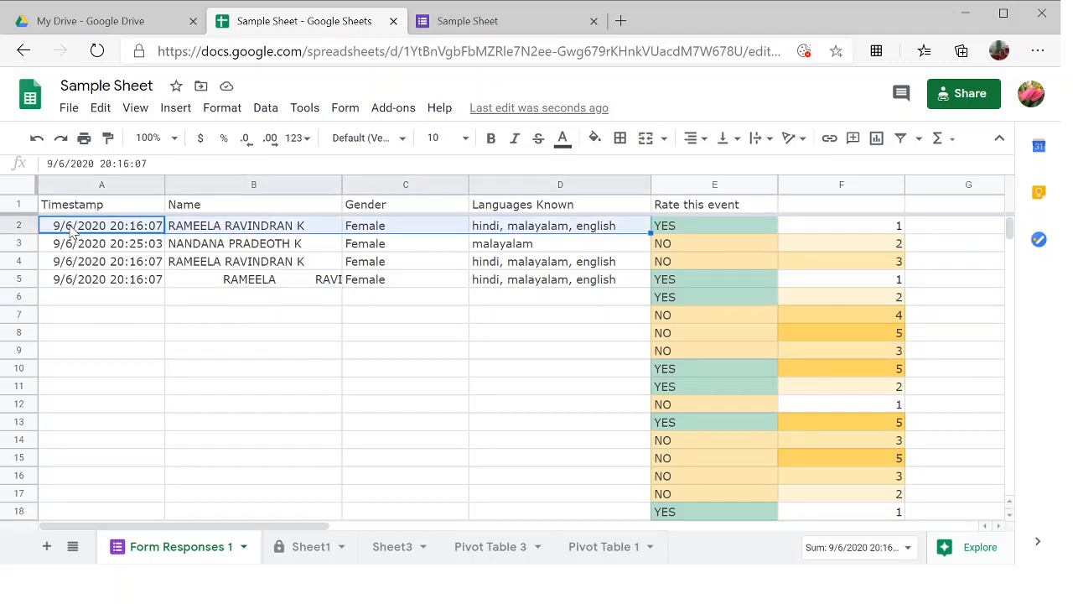
{"action": "key", "text": "shift+Down"}
{"action": "key", "text": "shift+Down"}
{"action": "key", "text": "ctrl+c"}
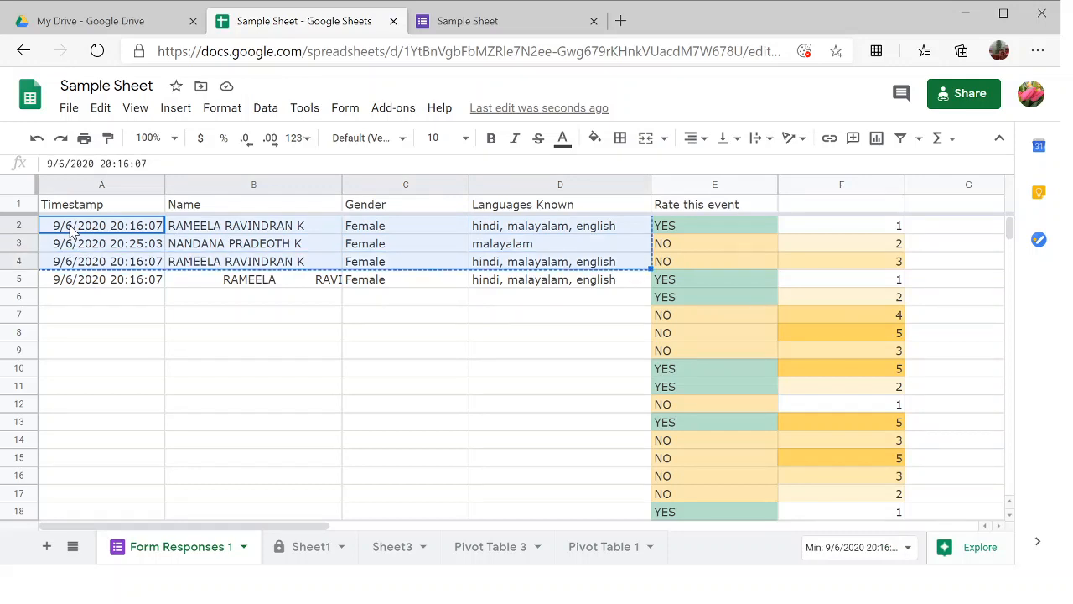
{"action": "key", "text": "Down"}
{"action": "key", "text": "Down"}
{"action": "key", "text": "Down"}
{"action": "key", "text": "Down"}
{"action": "key", "text": "ctrl+v"}
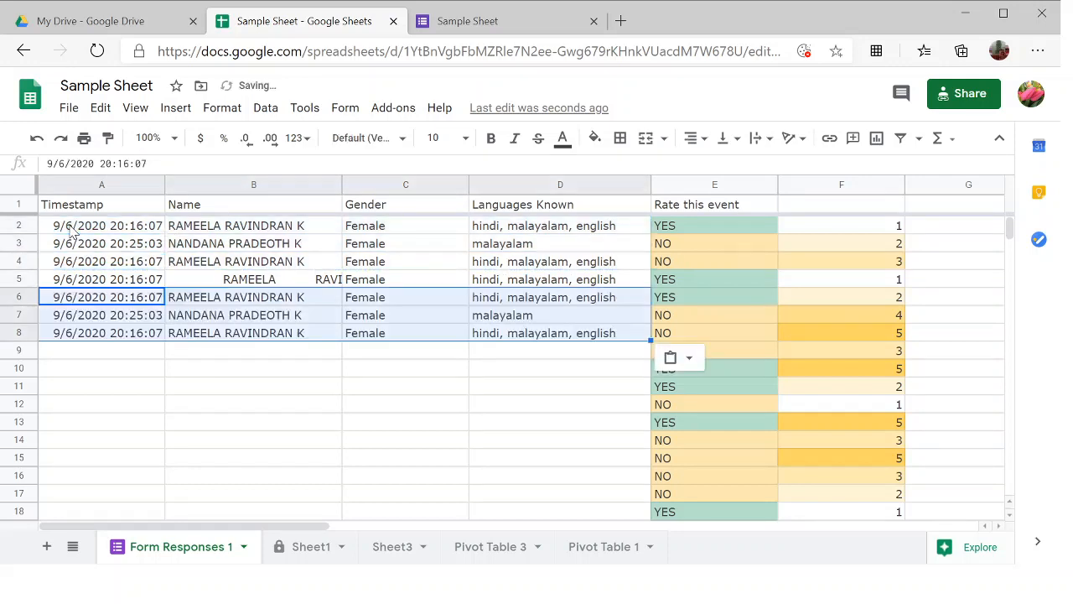
{"action": "left_click", "coordinate": [240, 301]}
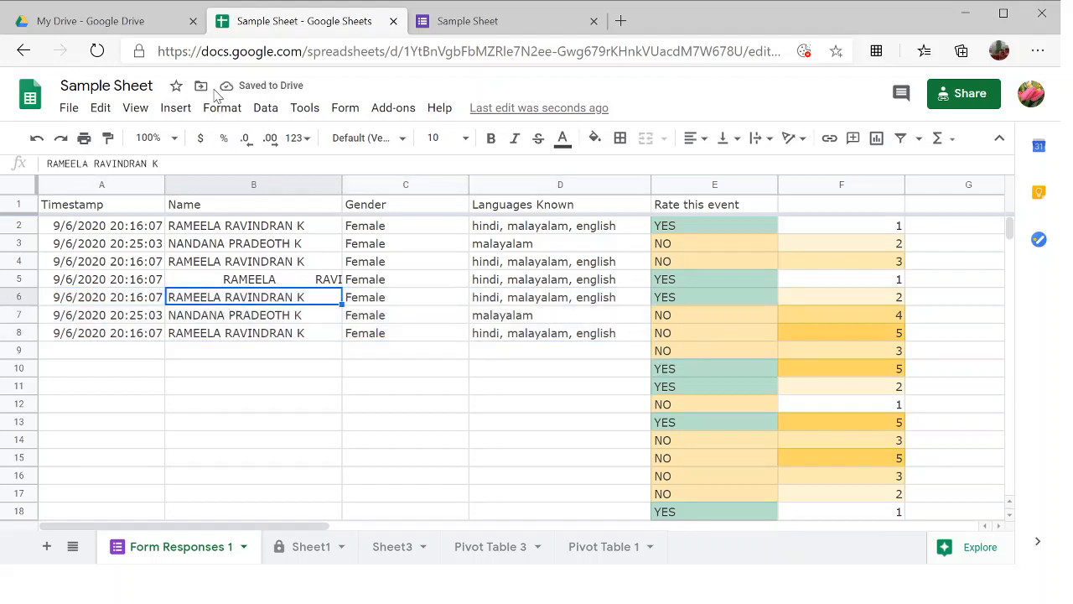
{"action": "left_click", "coordinate": [262, 110]}
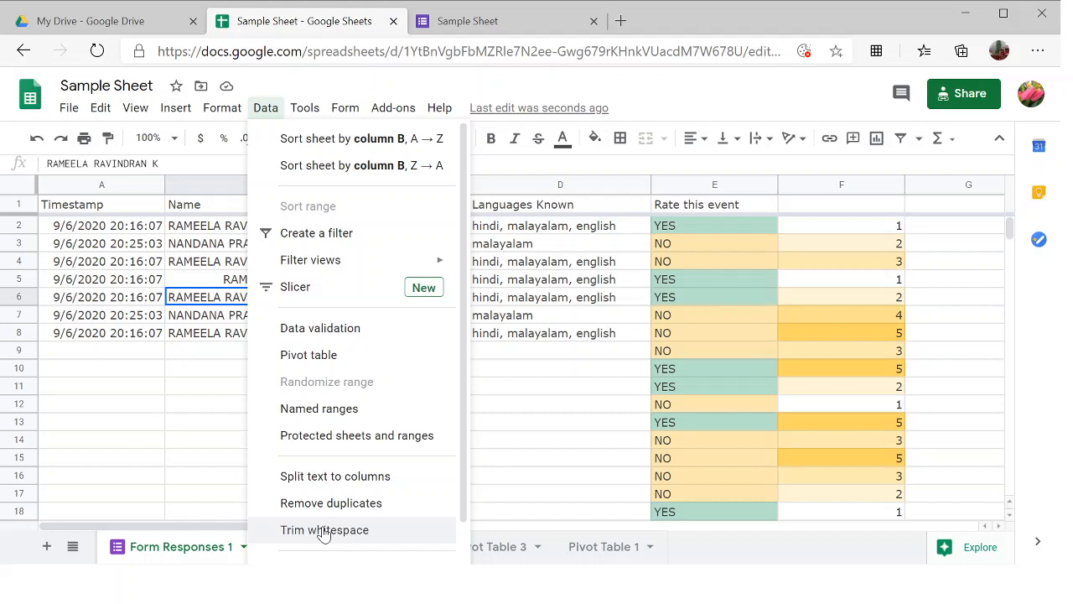
{"action": "left_click", "coordinate": [178, 462]}
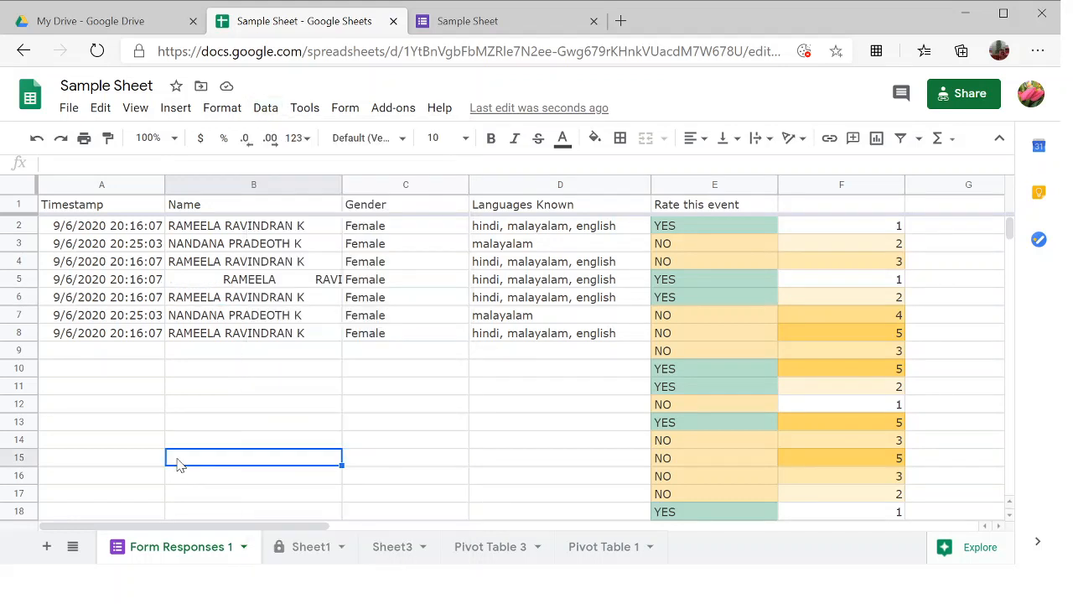
Step: Add extra spaces between the words of the name in B6, after the name in B7 and before the name in B8
{"action": "left_click", "coordinate": [212, 302]}
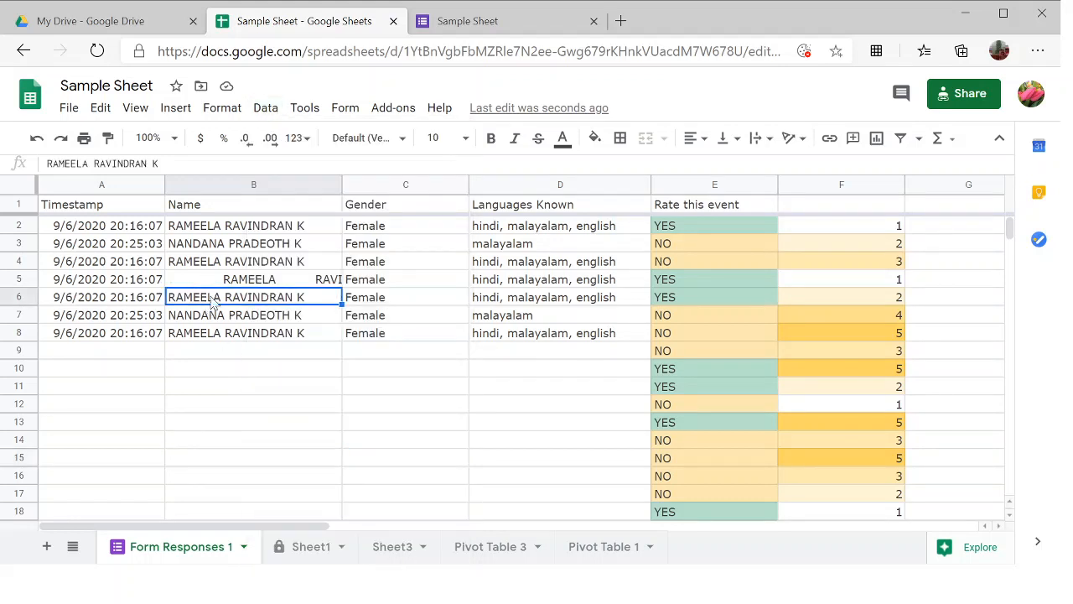
{"action": "left_click", "coordinate": [97, 160]}
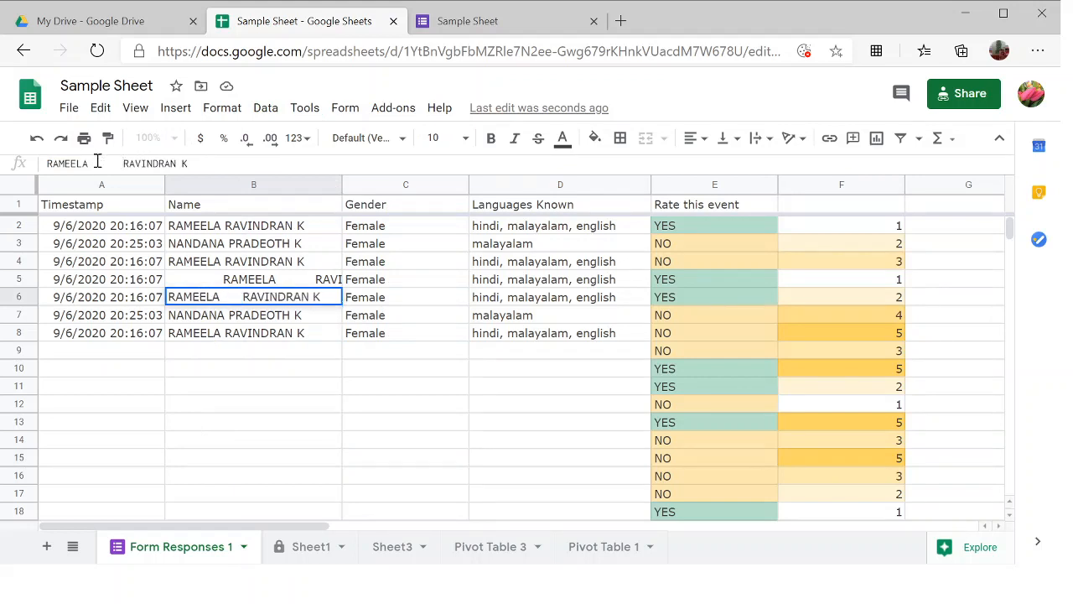
{"action": "left_click", "coordinate": [211, 316]}
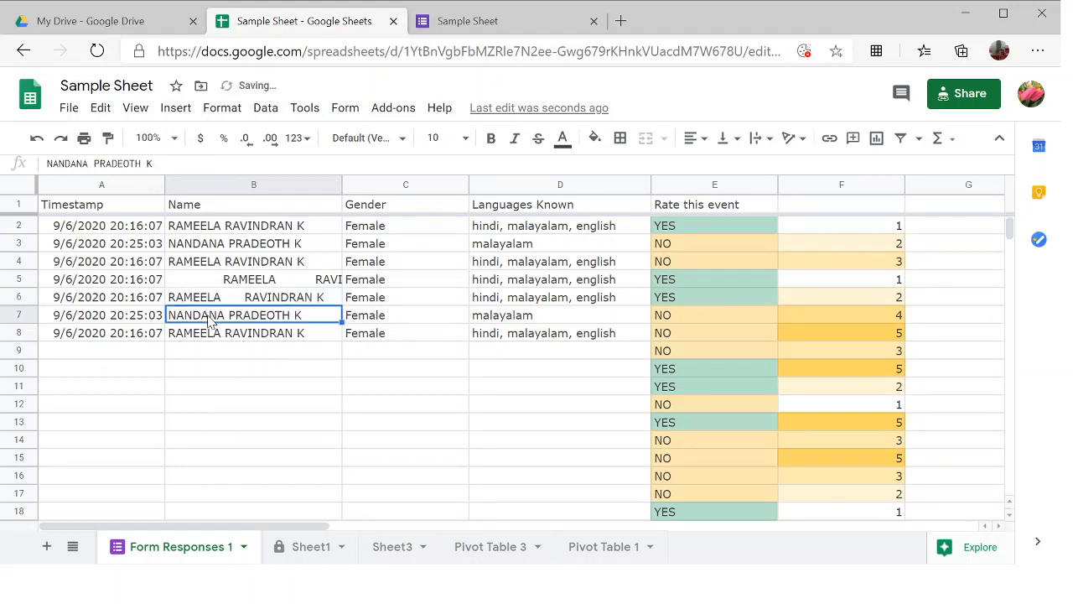
{"action": "left_click", "coordinate": [162, 162]}
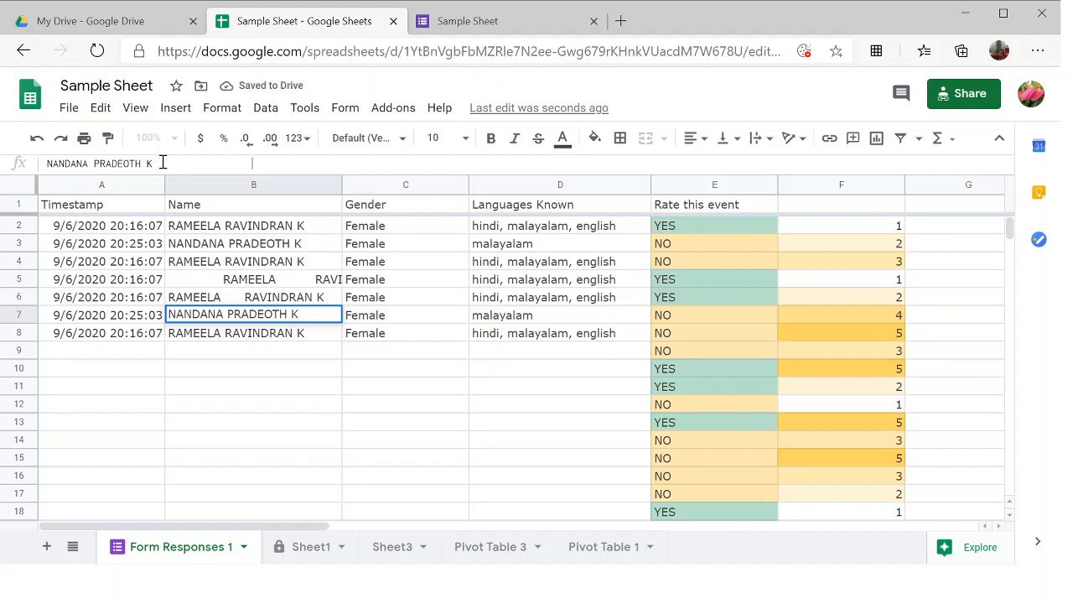
{"action": "left_click", "coordinate": [245, 341]}
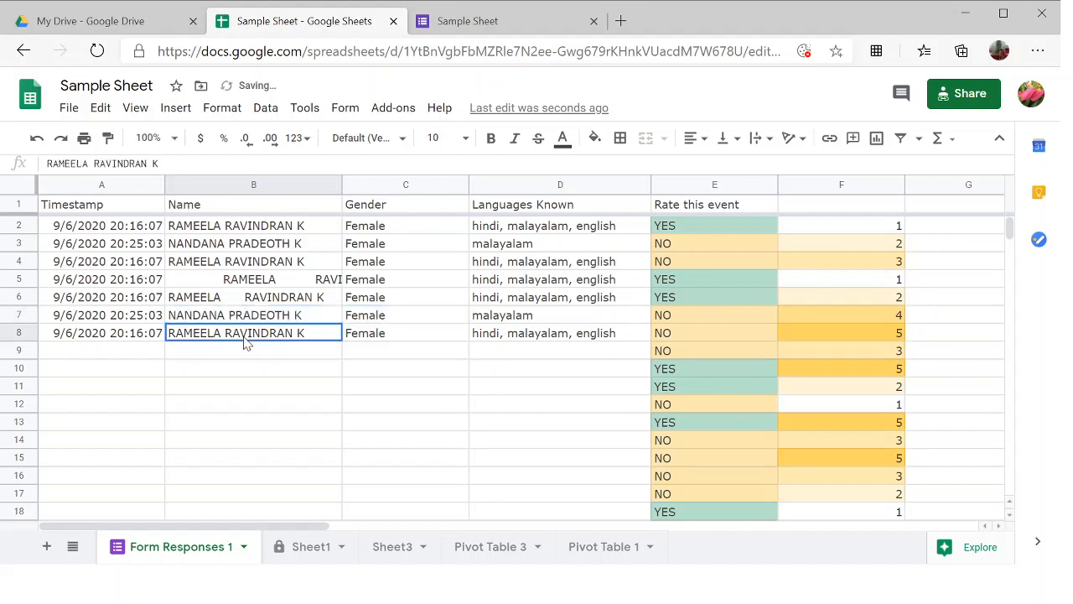
{"action": "left_click", "coordinate": [49, 163]}
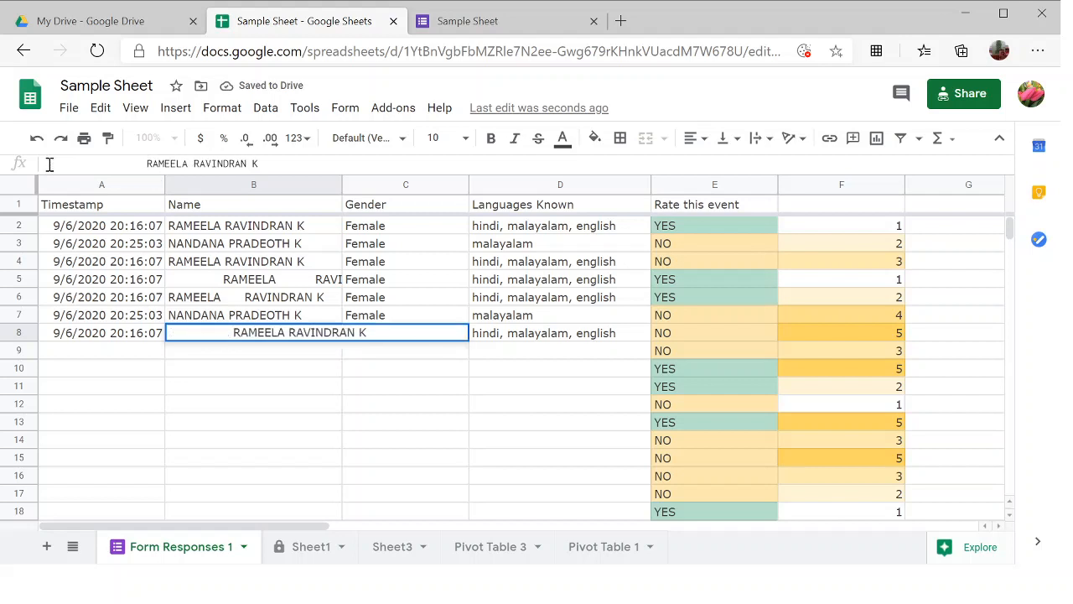
{"action": "left_click", "coordinate": [144, 350]}
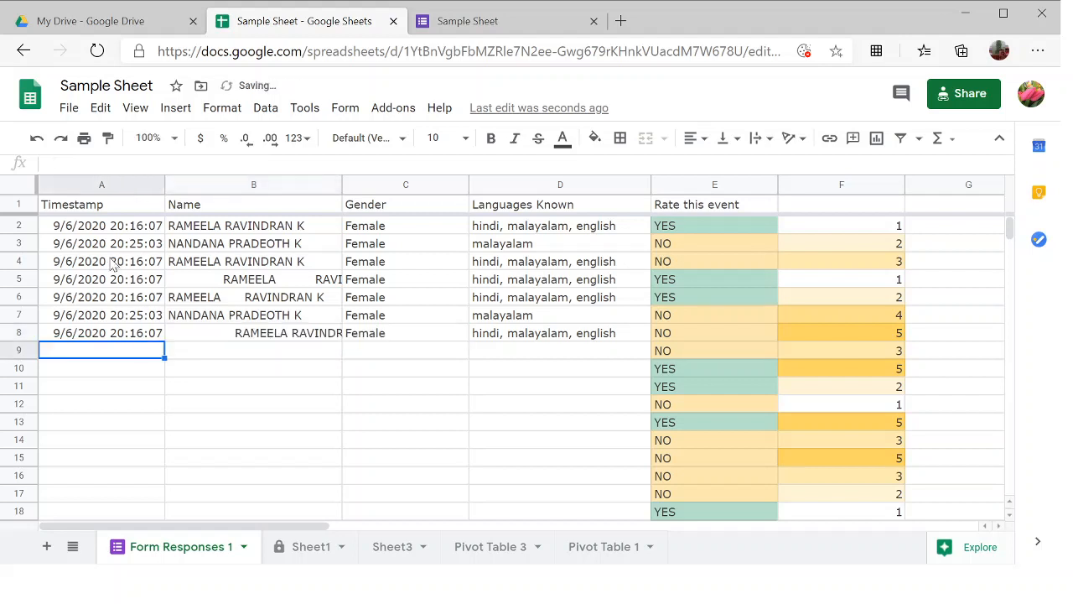
{"action": "left_click", "coordinate": [70, 202]}
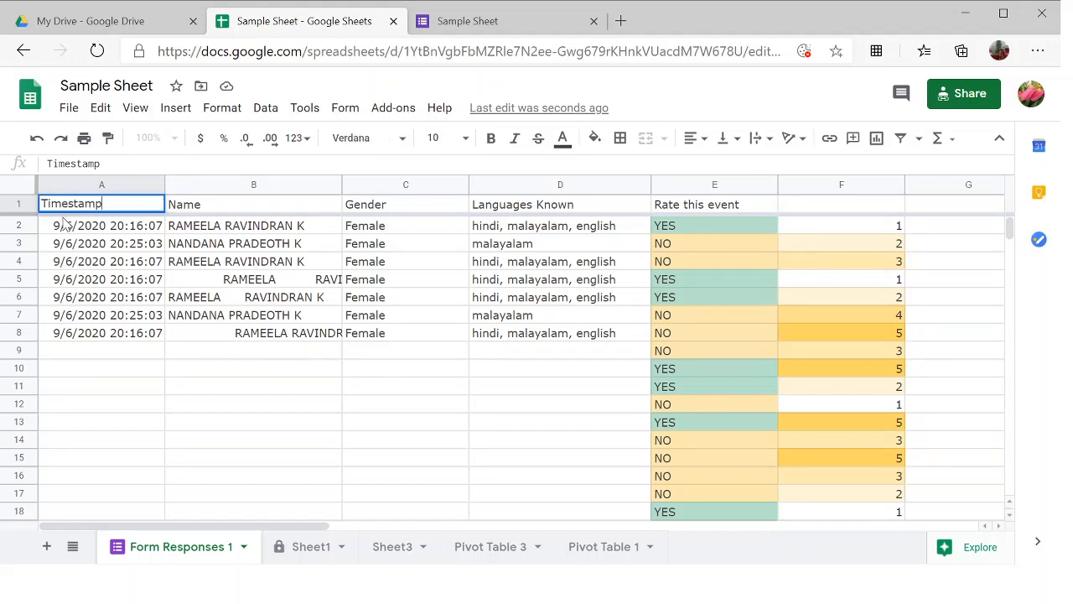
{"action": "key", "text": "Escape"}
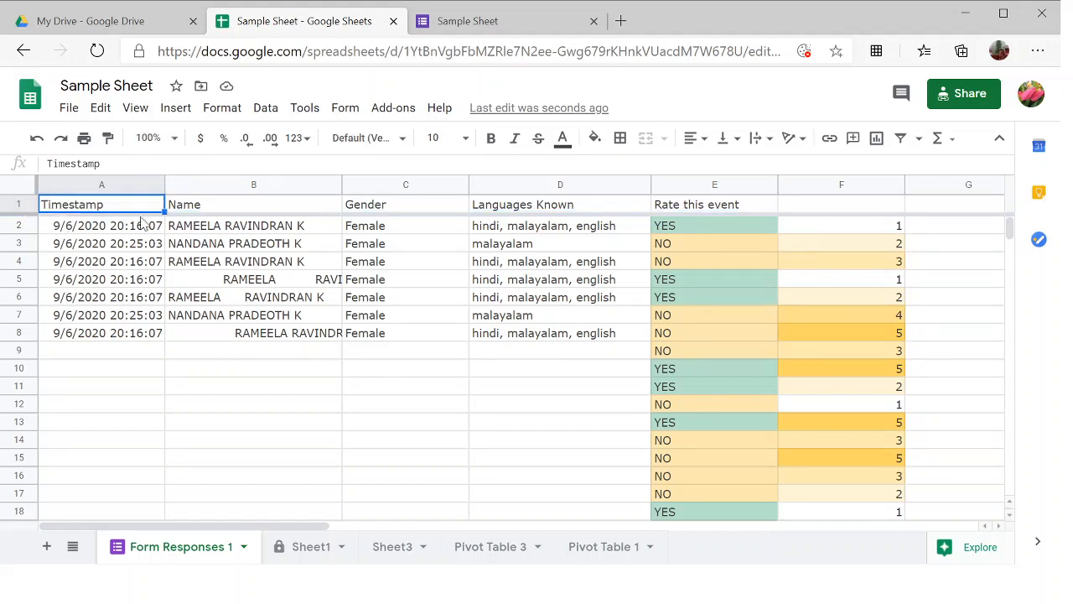
{"action": "left_click", "coordinate": [485, 319]}
{"action": "left_click", "coordinate": [113, 227]}
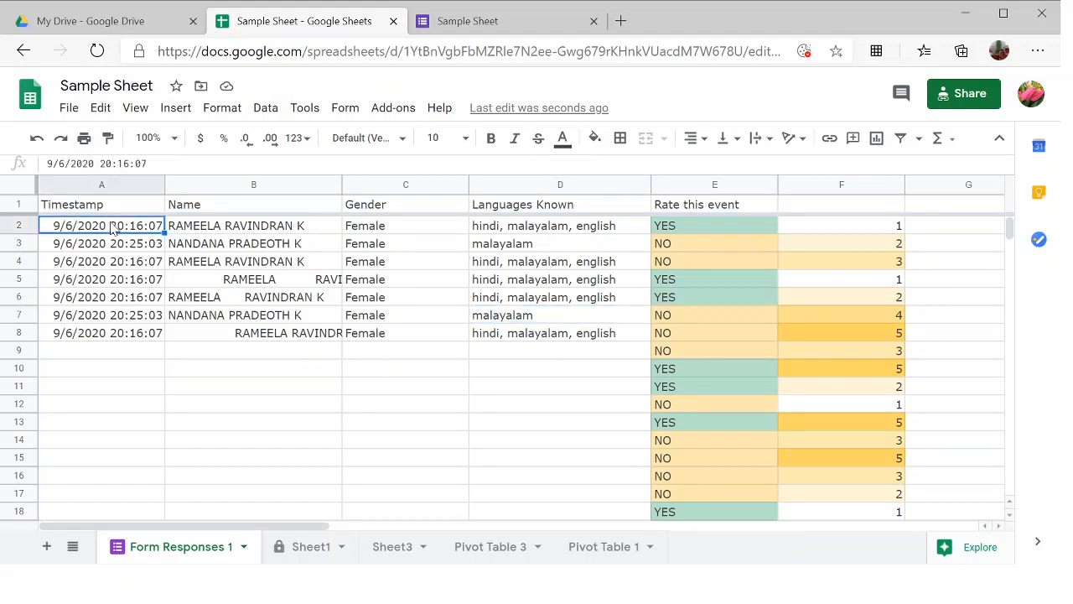
Step: Trim the whitespace in the response range A1:E8
{"action": "left_click", "coordinate": [105, 210]}
{"action": "key", "text": "shift+Right"}
{"action": "key", "text": "shift+Right"}
{"action": "key", "text": "shift+Right"}
{"action": "key", "text": "shift+Right"}
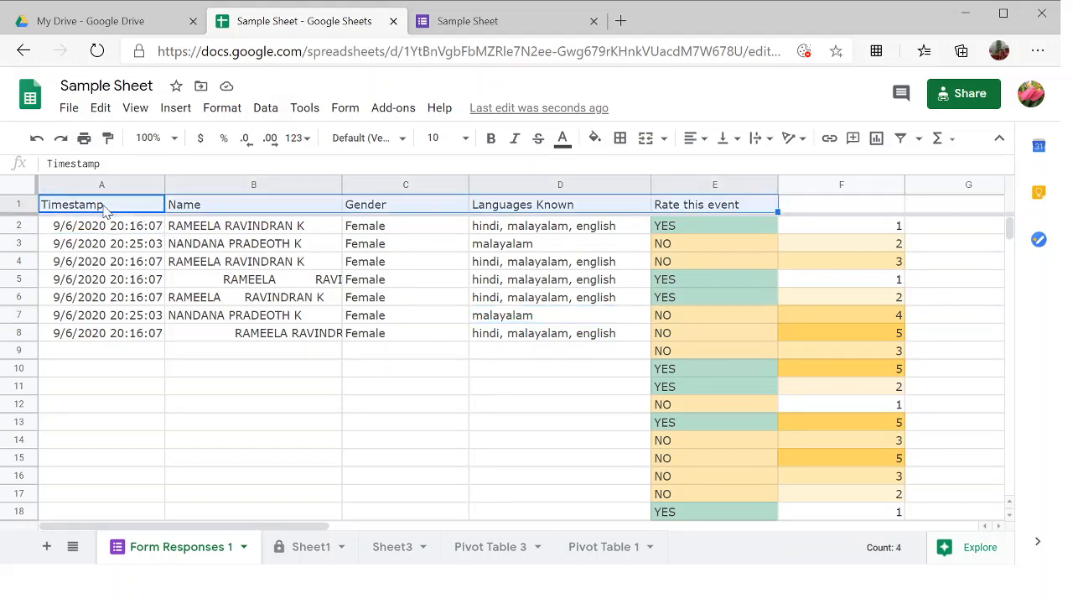
{"action": "key", "text": "shift+Down"}
{"action": "key", "text": "shift+Down"}
{"action": "key", "text": "shift+Down"}
{"action": "key", "text": "shift+Down"}
{"action": "key", "text": "shift+Down"}
{"action": "key", "text": "shift+Down"}
{"action": "key", "text": "shift+Down"}
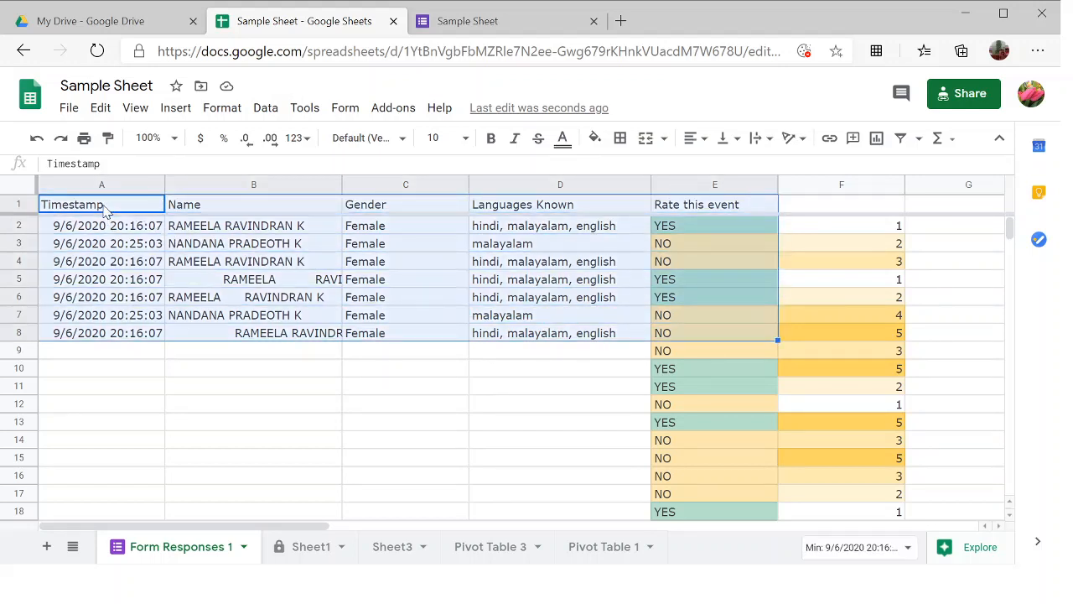
{"action": "left_click", "coordinate": [265, 113]}
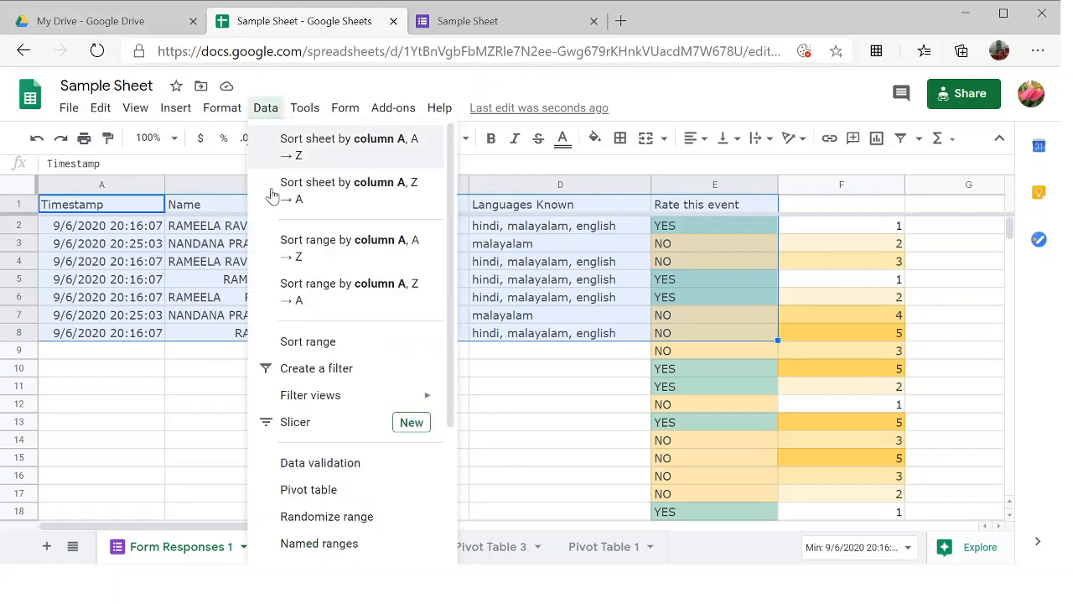
{"action": "mouse_move", "coordinate": [216, 115]}
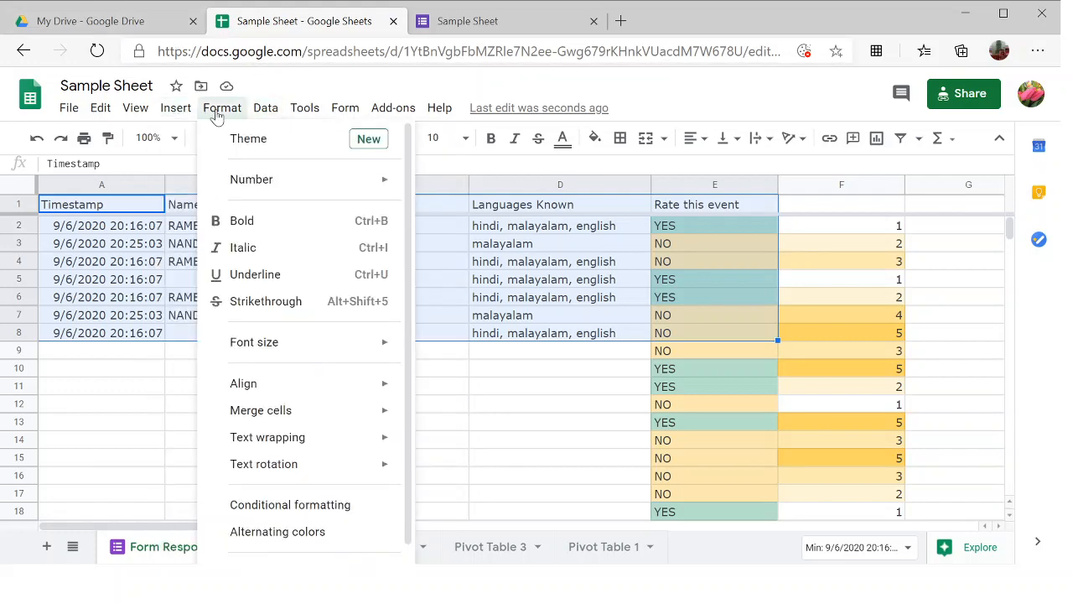
{"action": "mouse_move", "coordinate": [259, 115]}
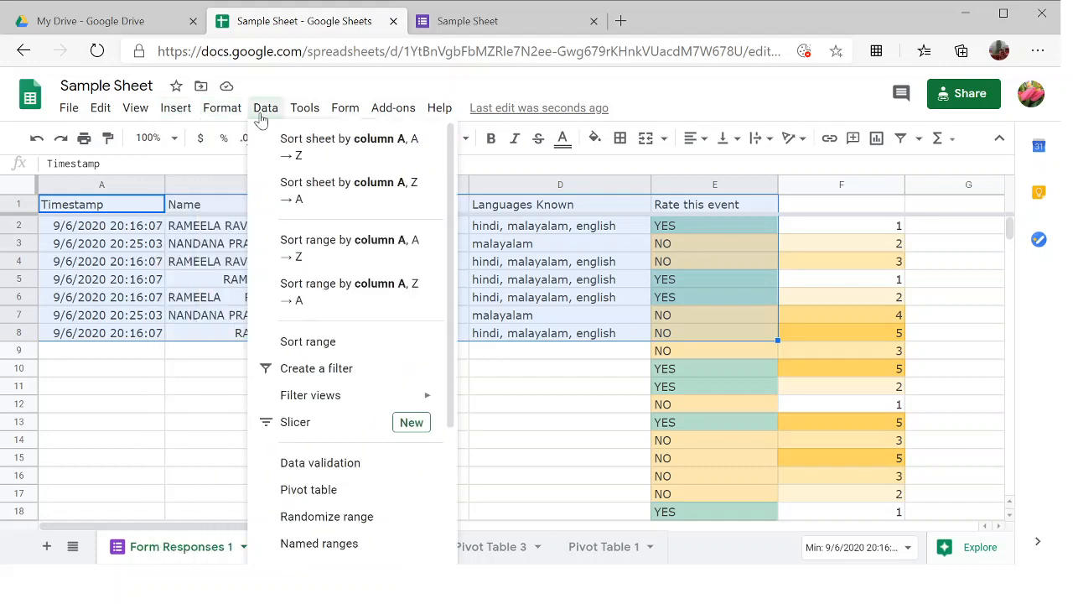
{"action": "scroll", "coordinate": [293, 394], "scroll_direction": "down", "scroll_amount": 3}
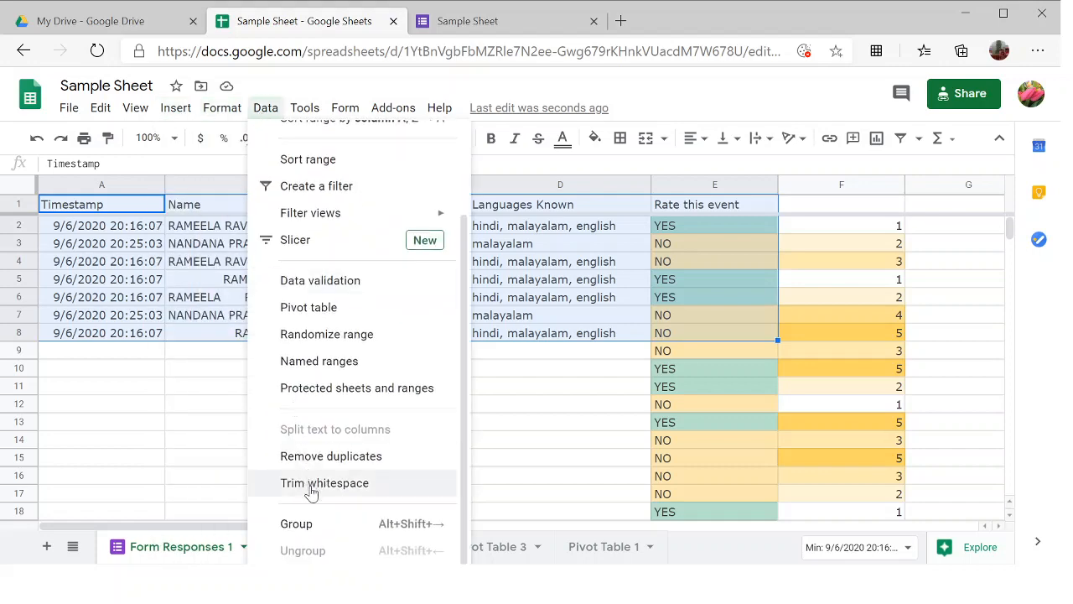
{"action": "left_click", "coordinate": [313, 486]}
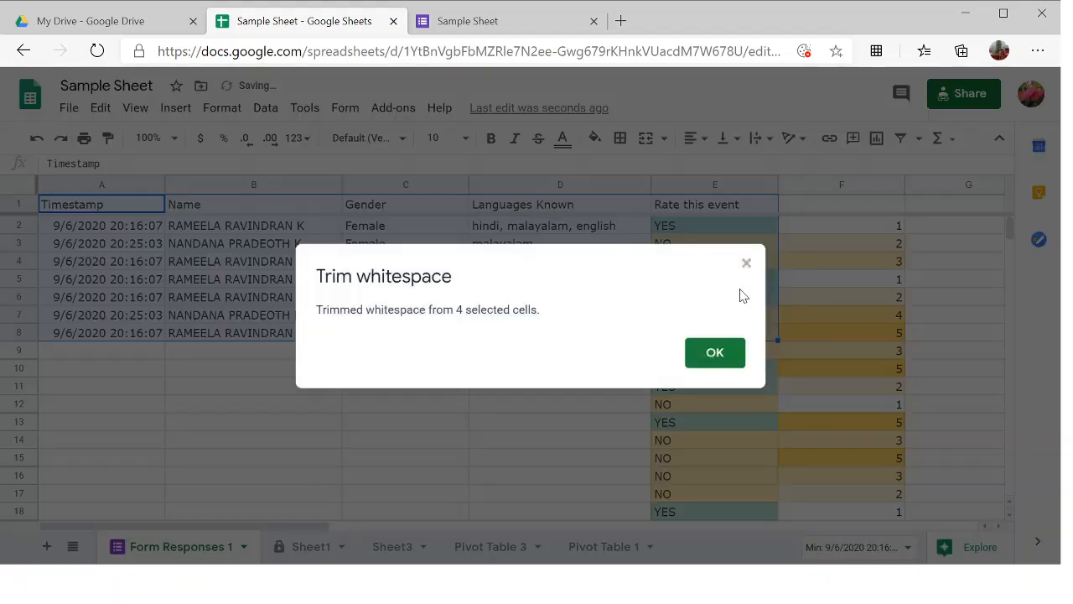
{"action": "left_click", "coordinate": [714, 353]}
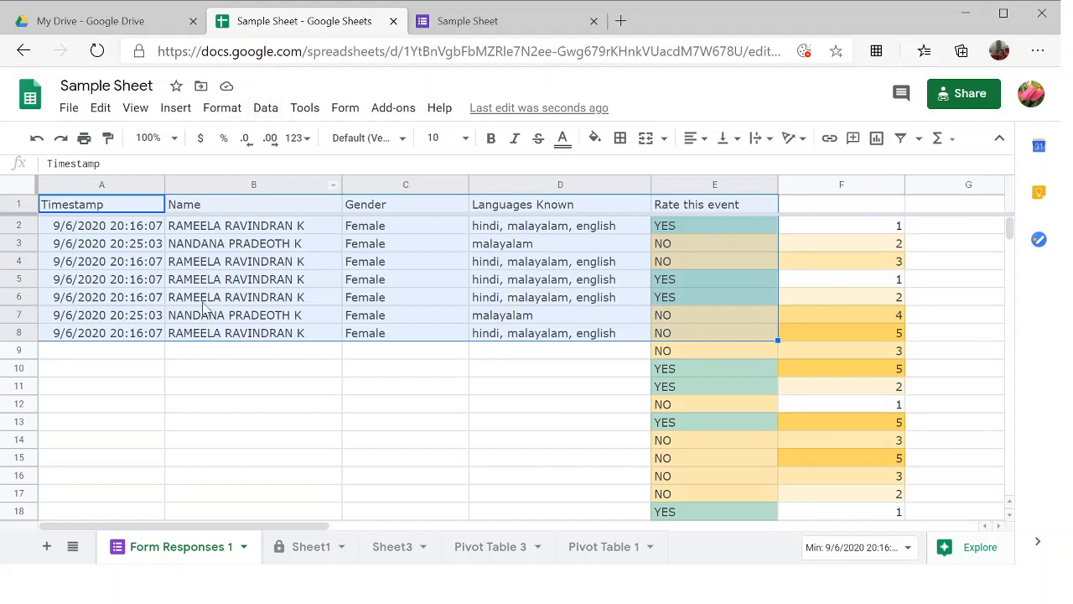
Step: Remove duplicate rows from A1:E8, treating the first row as a header and analyzing only Column B - Name
{"action": "left_click", "coordinate": [266, 112]}
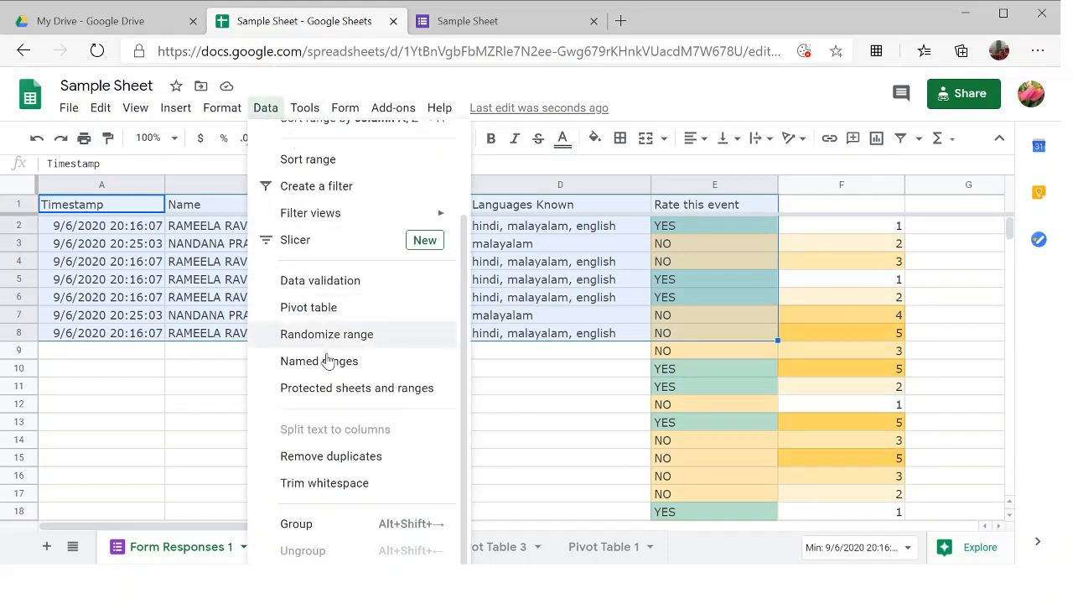
{"action": "left_click", "coordinate": [313, 456]}
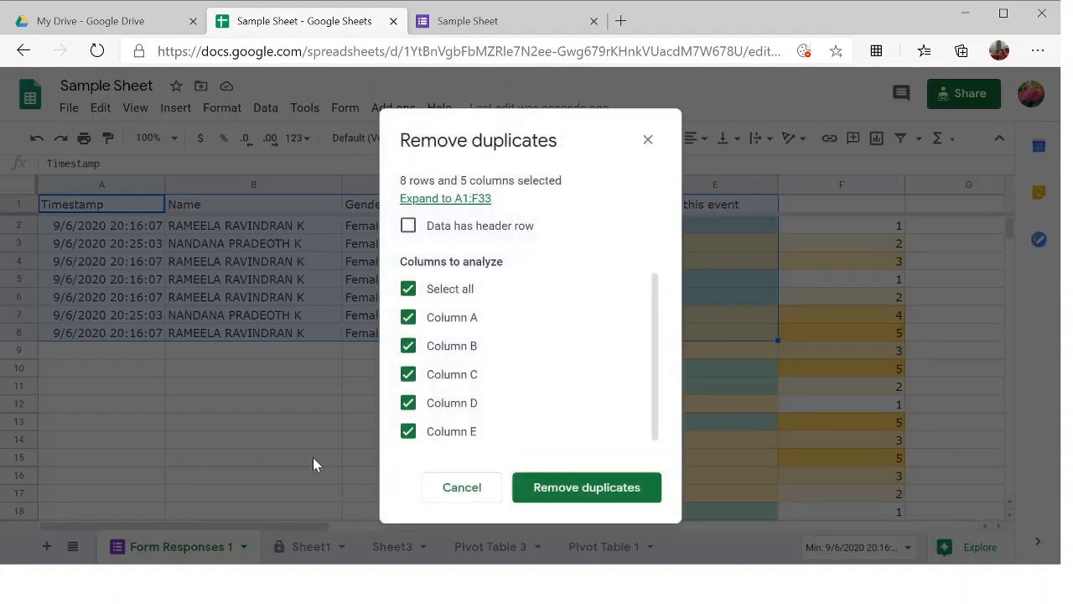
{"action": "left_click", "coordinate": [410, 235]}
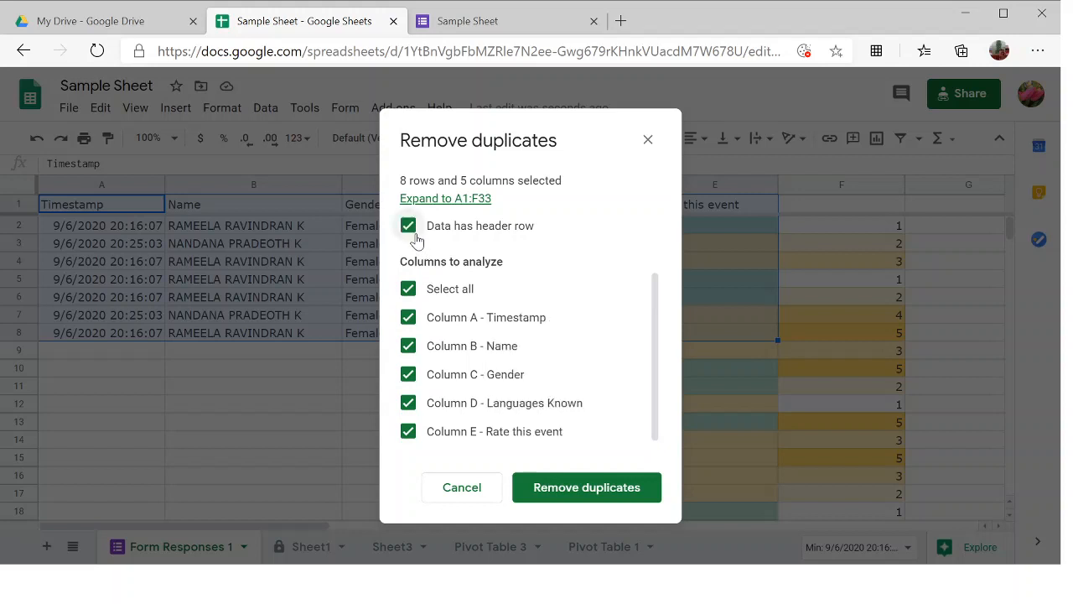
{"action": "left_click", "coordinate": [408, 319]}
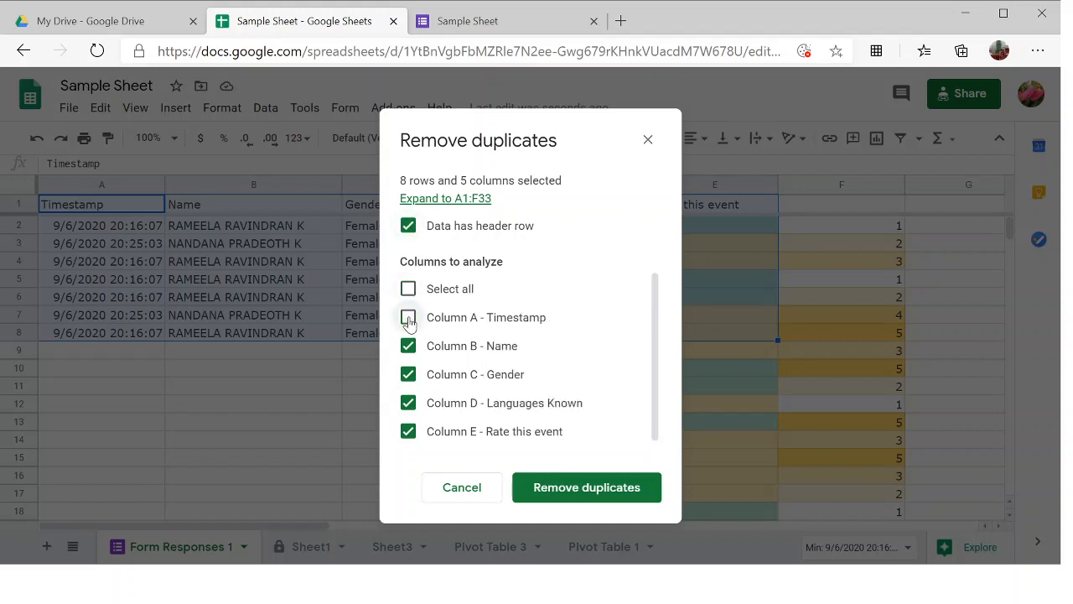
{"action": "left_click", "coordinate": [408, 376]}
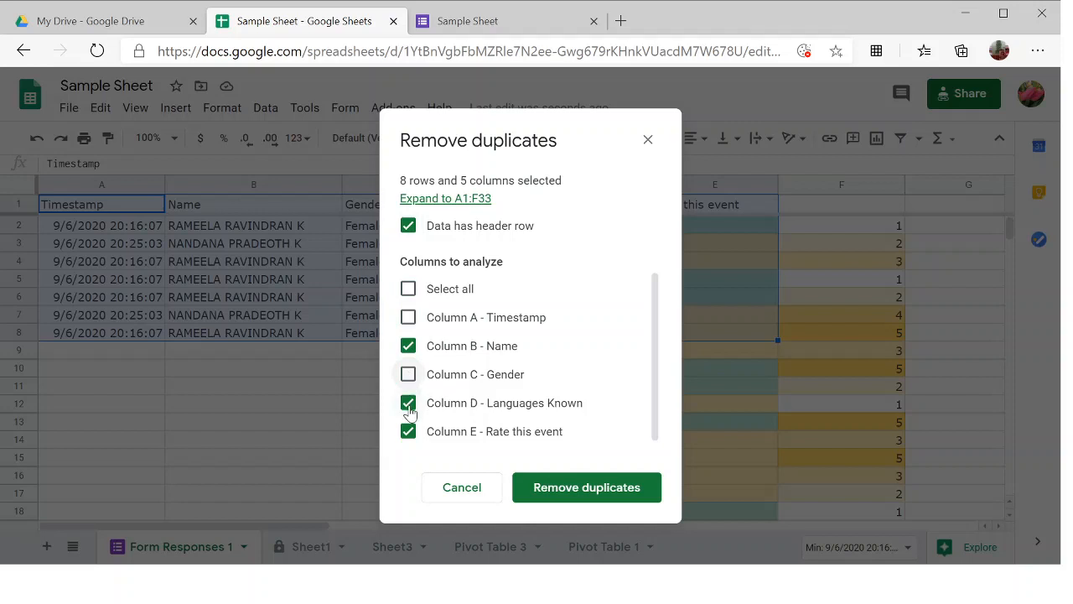
{"action": "left_click", "coordinate": [408, 403]}
{"action": "left_click", "coordinate": [409, 432]}
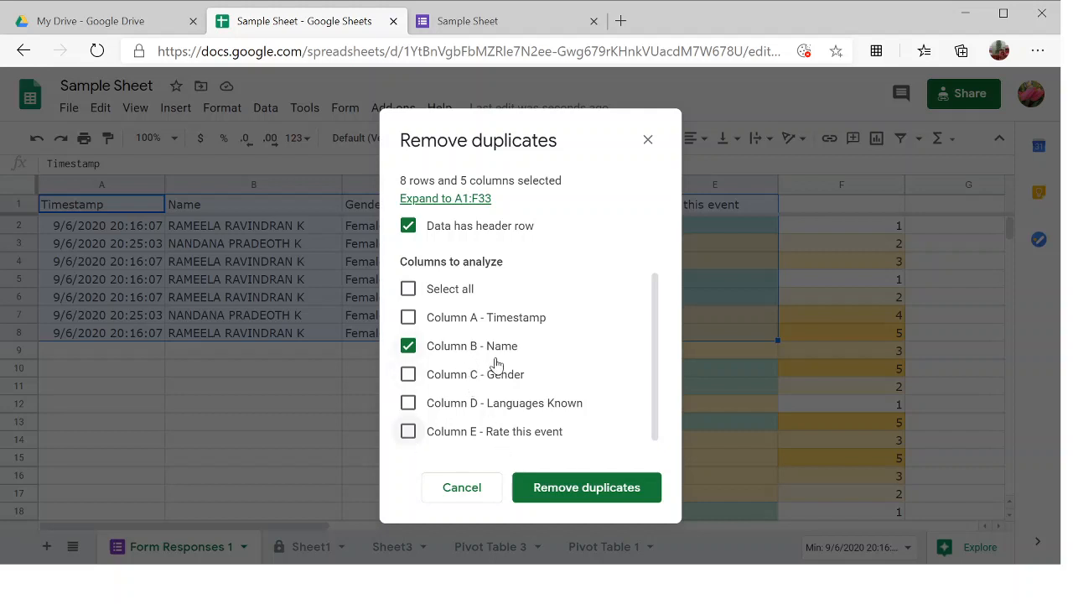
{"action": "left_click", "coordinate": [586, 495]}
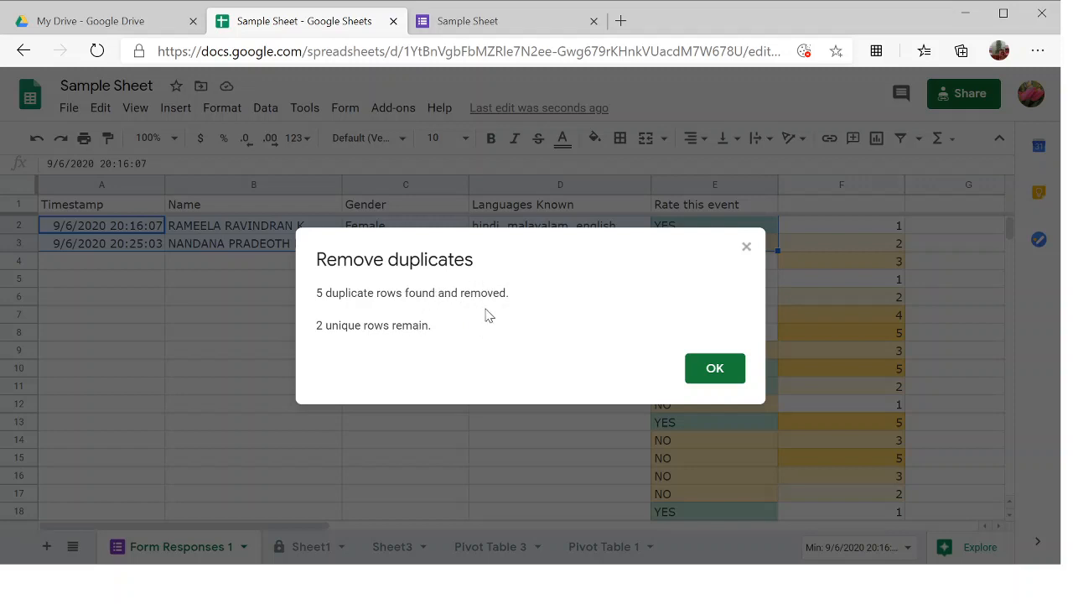
{"action": "left_click", "coordinate": [715, 370]}
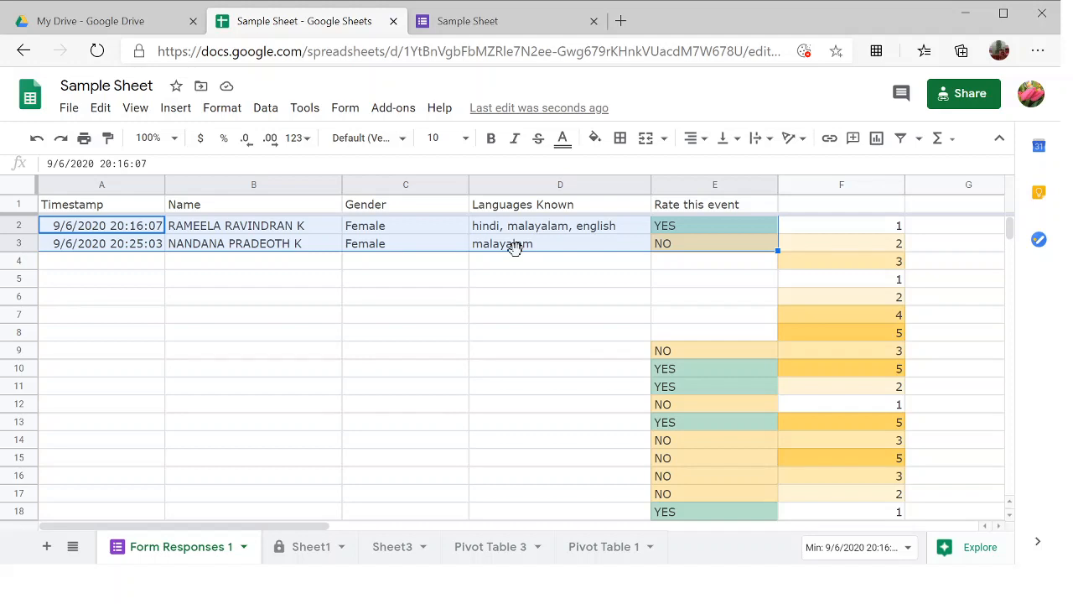
{"action": "left_click", "coordinate": [814, 263]}
{"action": "key", "text": "shift+Down"}
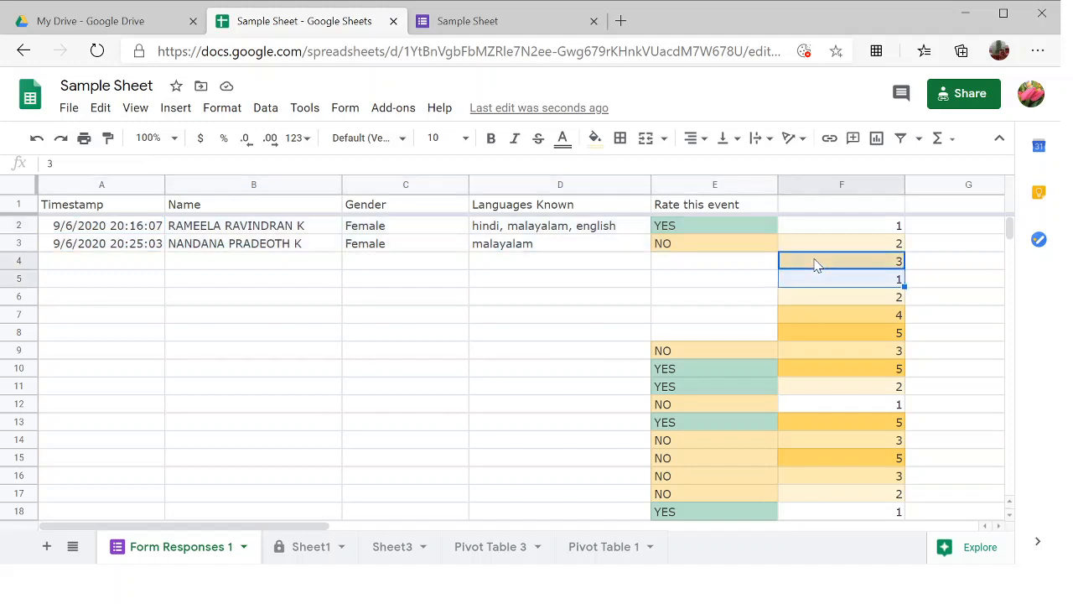
{"action": "key", "text": "shift+Down"}
{"action": "key", "text": "shift+Down"}
{"action": "key", "text": "shift+Down"}
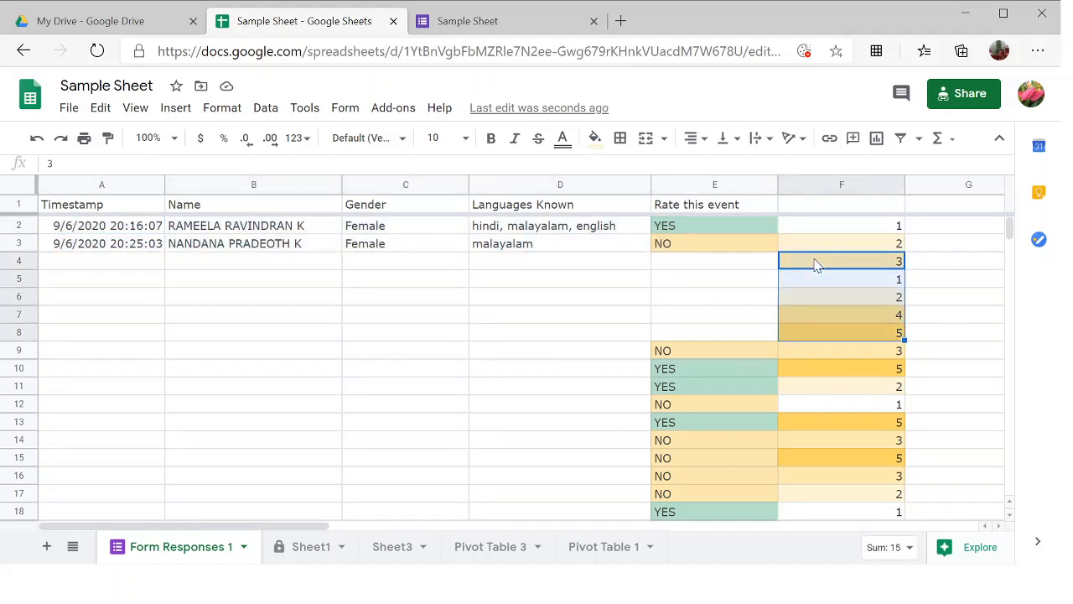
{"action": "left_click", "coordinate": [238, 251]}
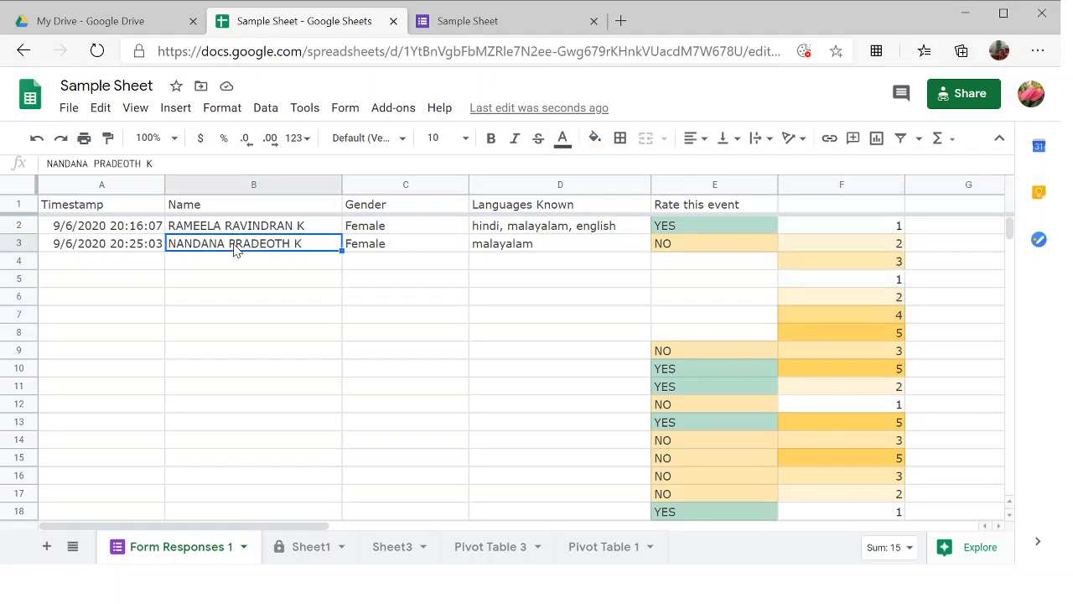
Step: Copy the languages list in D2 and paste it into cell A12
{"action": "left_click", "coordinate": [561, 230]}
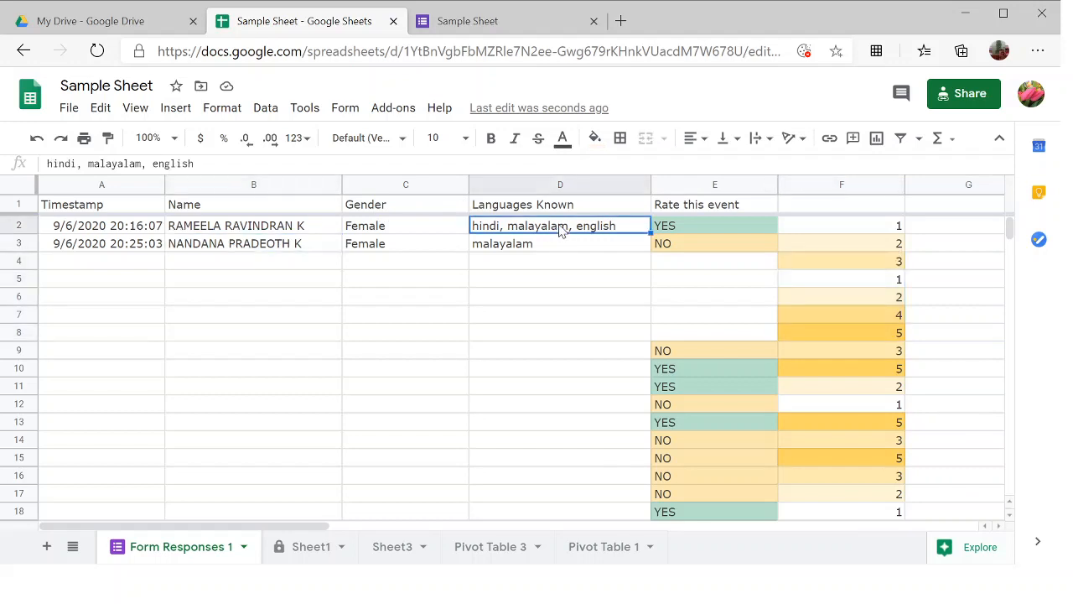
{"action": "key", "text": "ctrl+c"}
{"action": "left_click", "coordinate": [131, 404]}
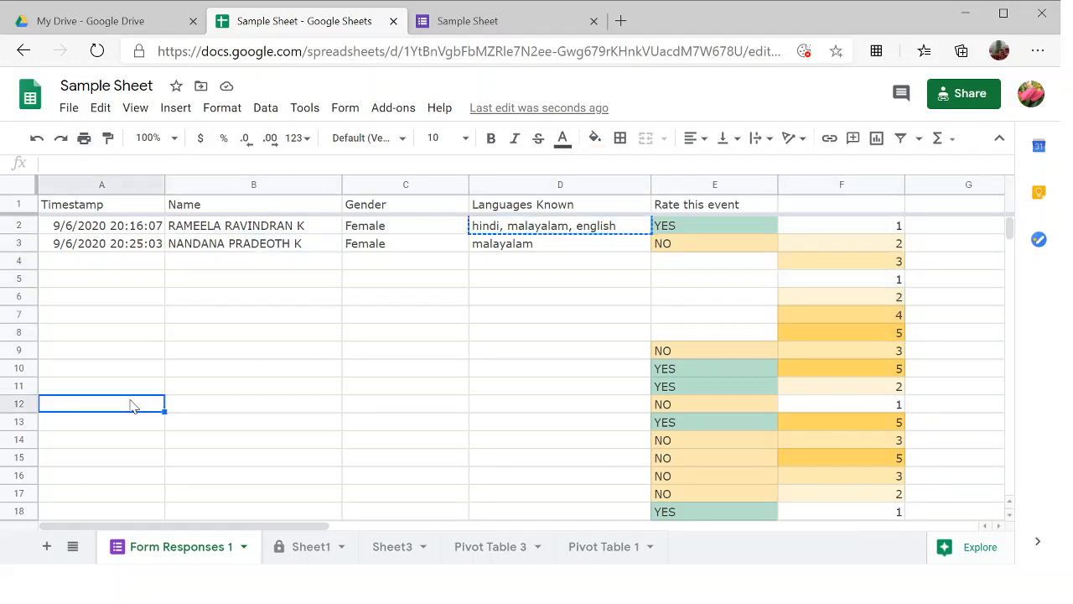
{"action": "key", "text": "ctrl+v"}
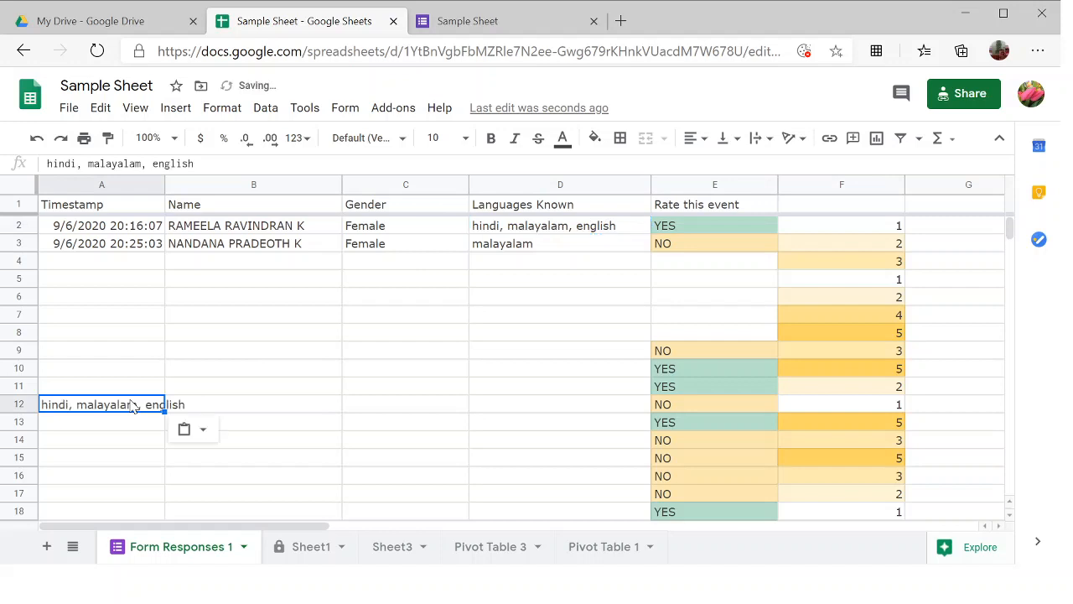
{"action": "left_click", "coordinate": [287, 432]}
{"action": "left_click", "coordinate": [58, 408]}
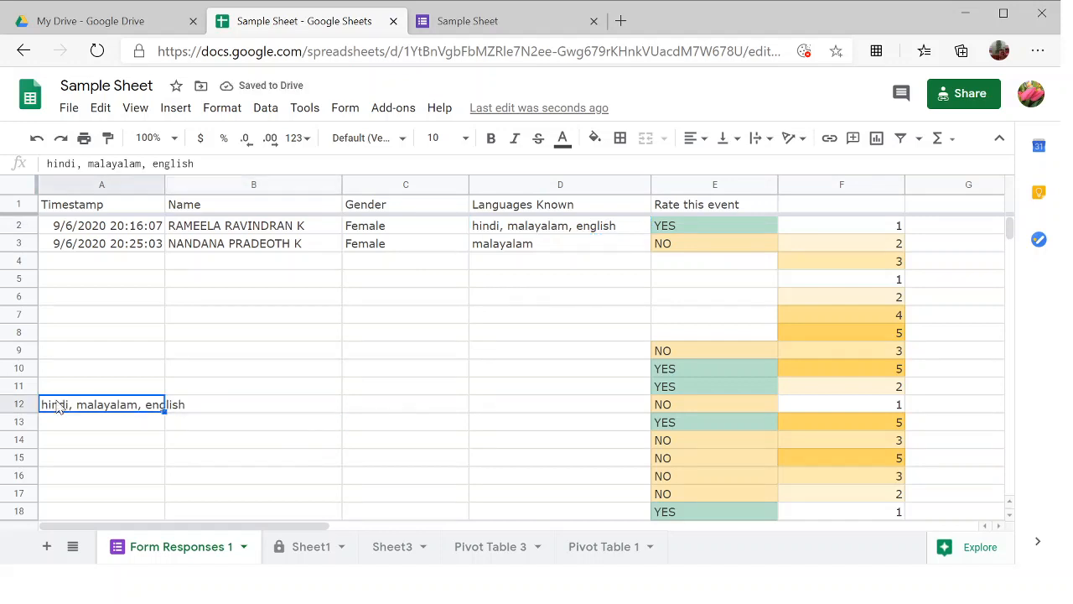
Step: Try splitting the languages text in A12 into columns with the automatically detected separator, and undo the split
{"action": "left_click", "coordinate": [265, 109]}
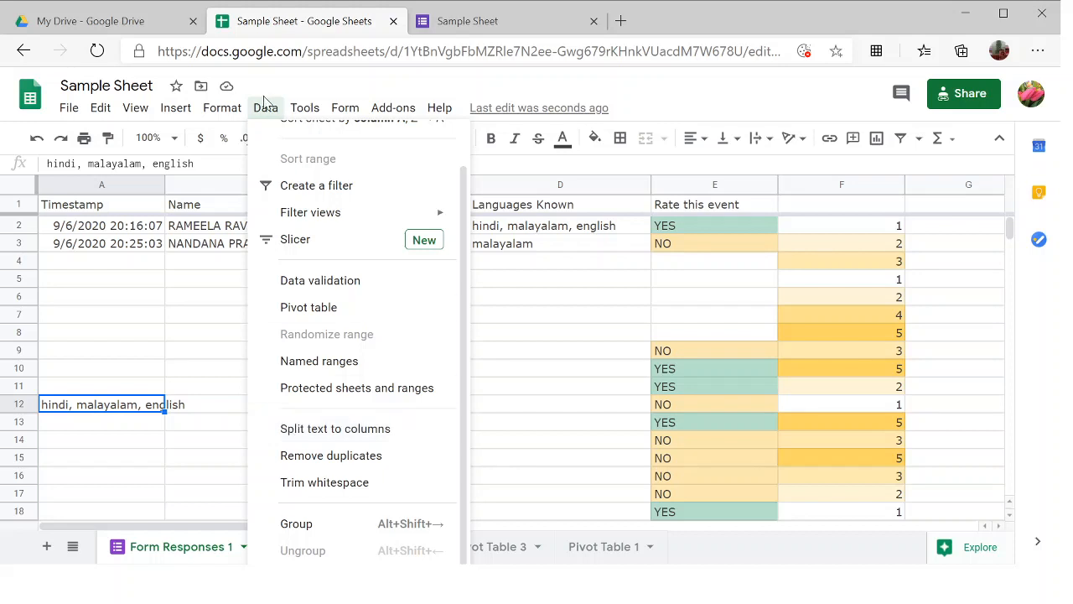
{"action": "left_click", "coordinate": [287, 429]}
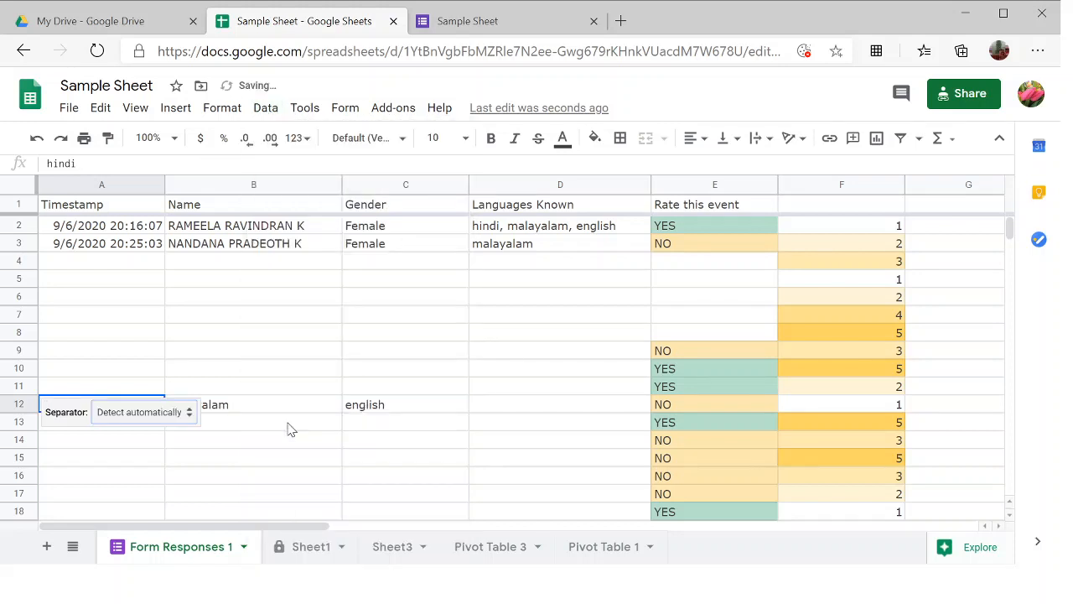
{"action": "left_click", "coordinate": [266, 111]}
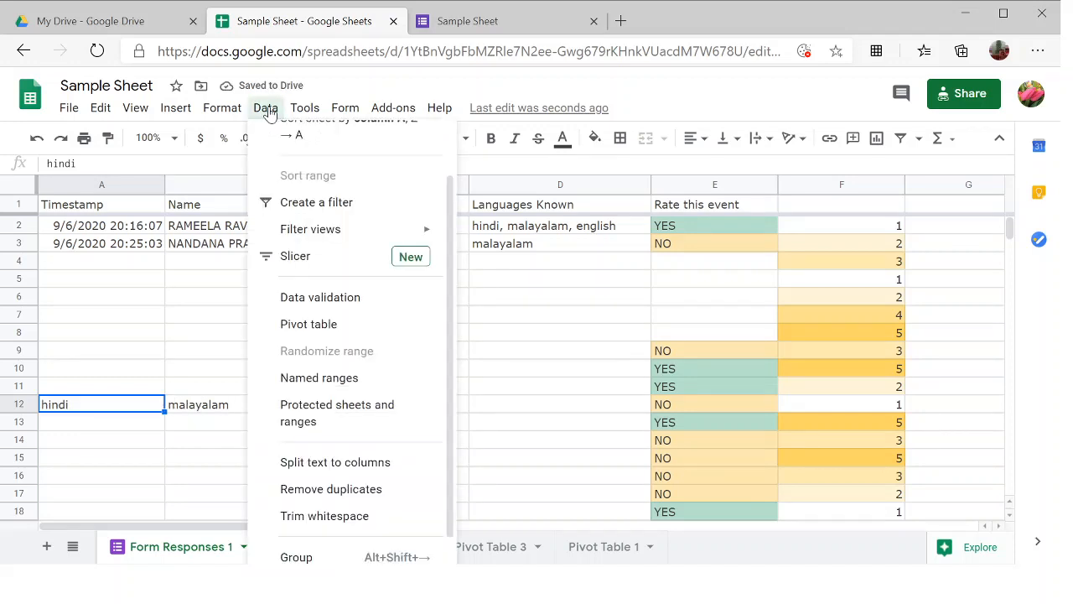
{"action": "left_click", "coordinate": [118, 428]}
{"action": "left_click", "coordinate": [125, 410]}
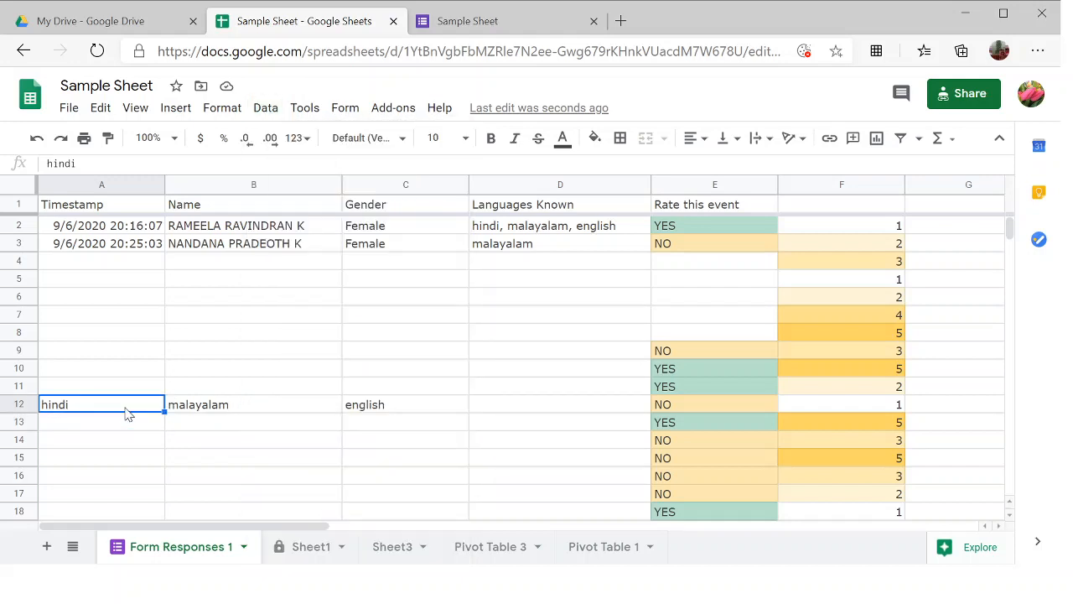
{"action": "left_click", "coordinate": [38, 139]}
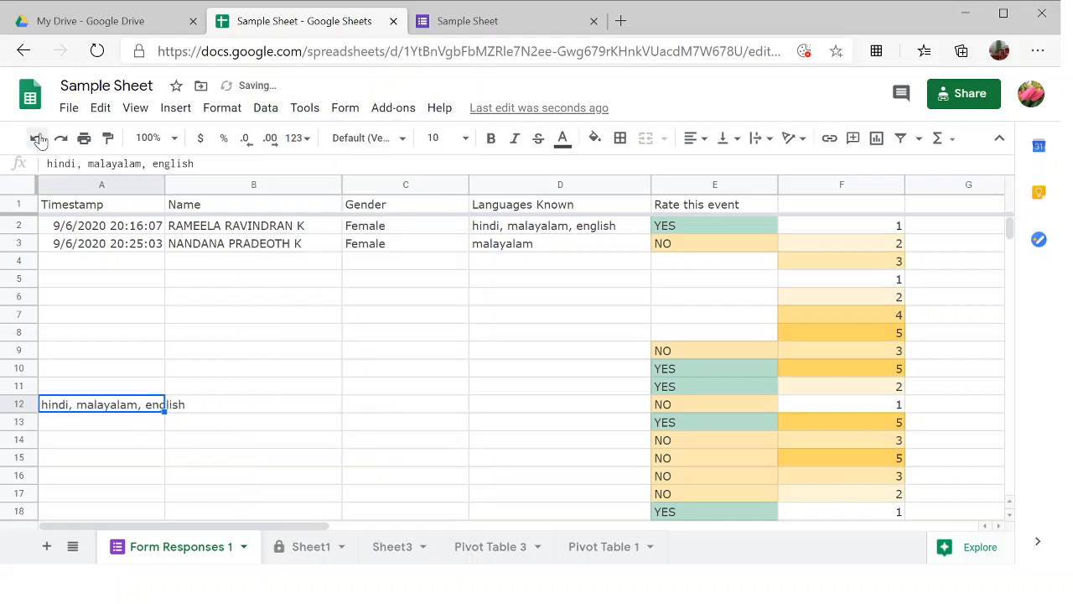
Step: Split the languages text in A12 into columns, review the separator choices and keep Detect automatically
{"action": "left_click", "coordinate": [269, 107]}
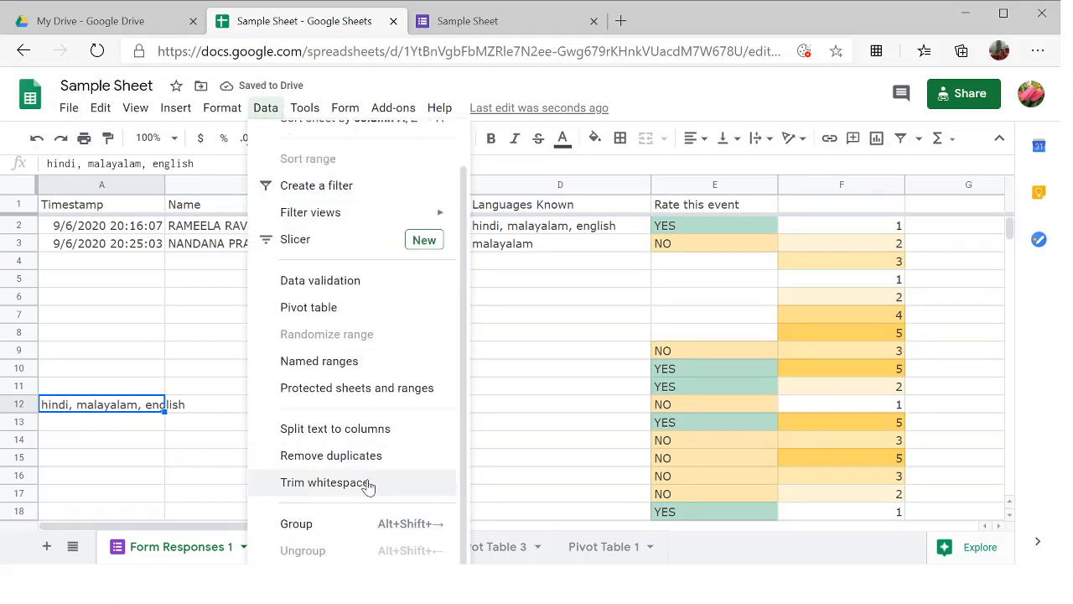
{"action": "left_click", "coordinate": [365, 440]}
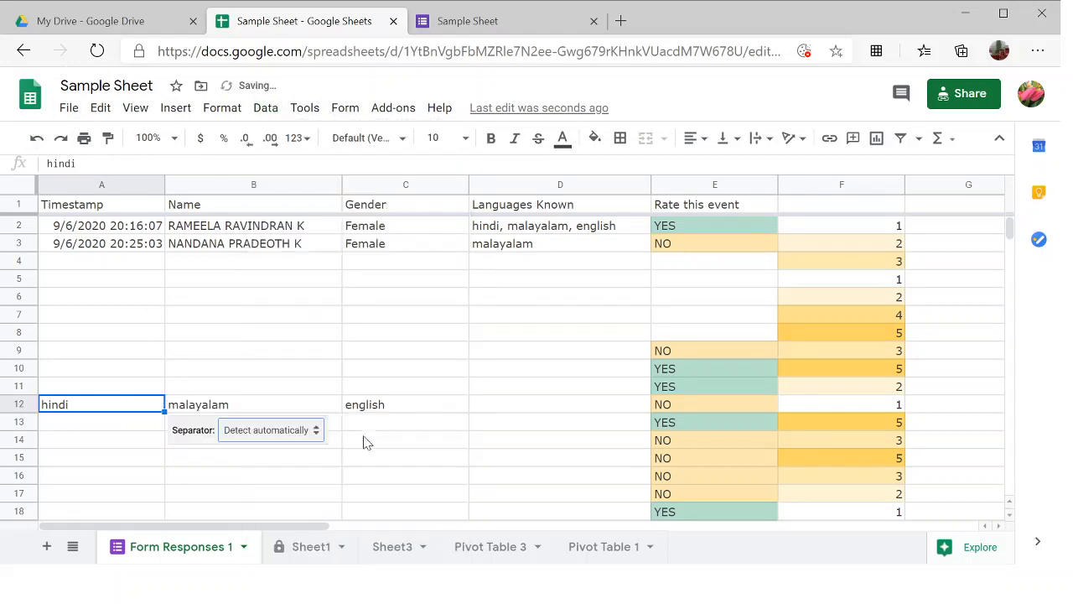
{"action": "left_click", "coordinate": [307, 431]}
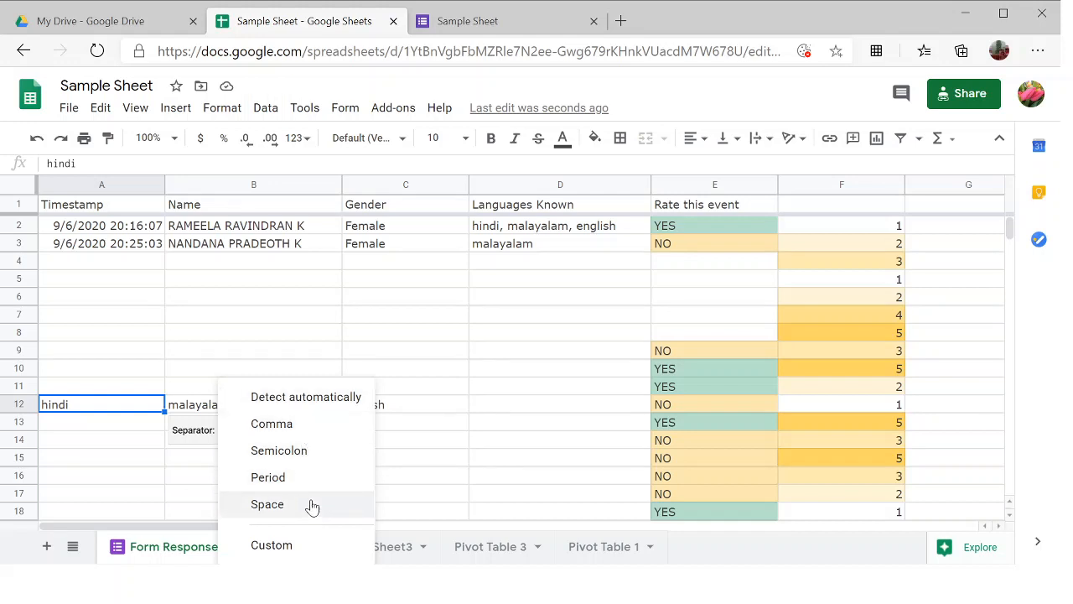
{"action": "left_click", "coordinate": [425, 479]}
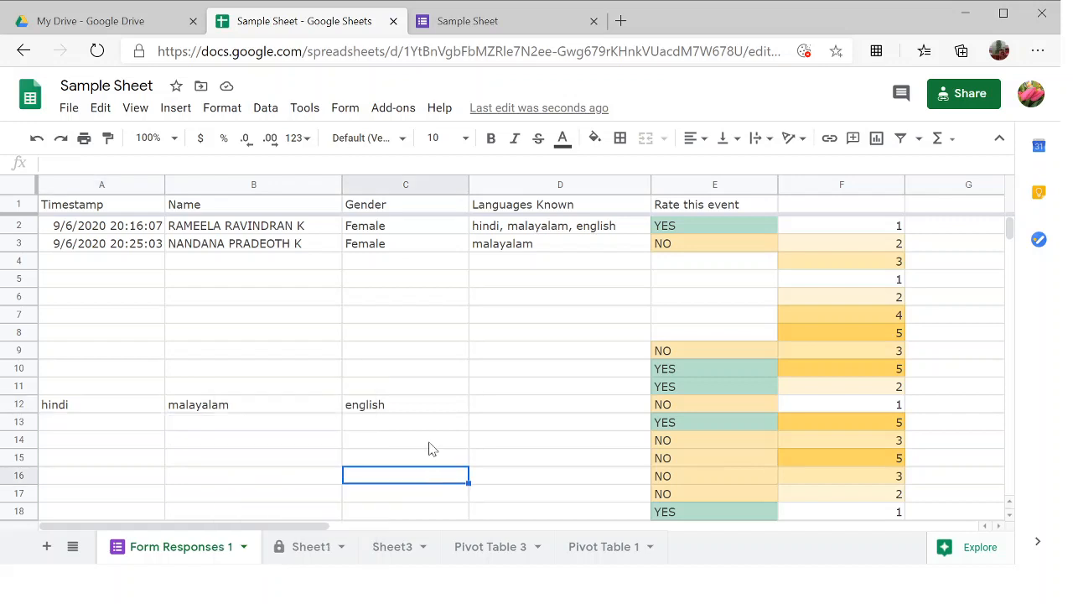
Step: Copy the two respondent names in B2:B3 and paste them into A14:A15
{"action": "left_click", "coordinate": [238, 233]}
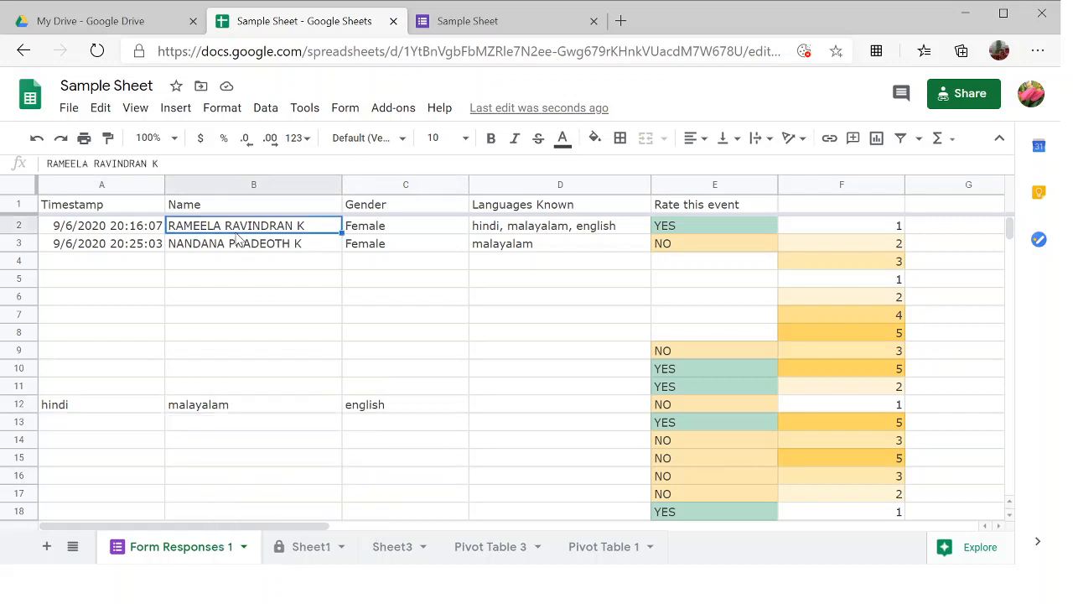
{"action": "left_click", "coordinate": [236, 238], "text": "shift"}
{"action": "key", "text": "ctrl+c"}
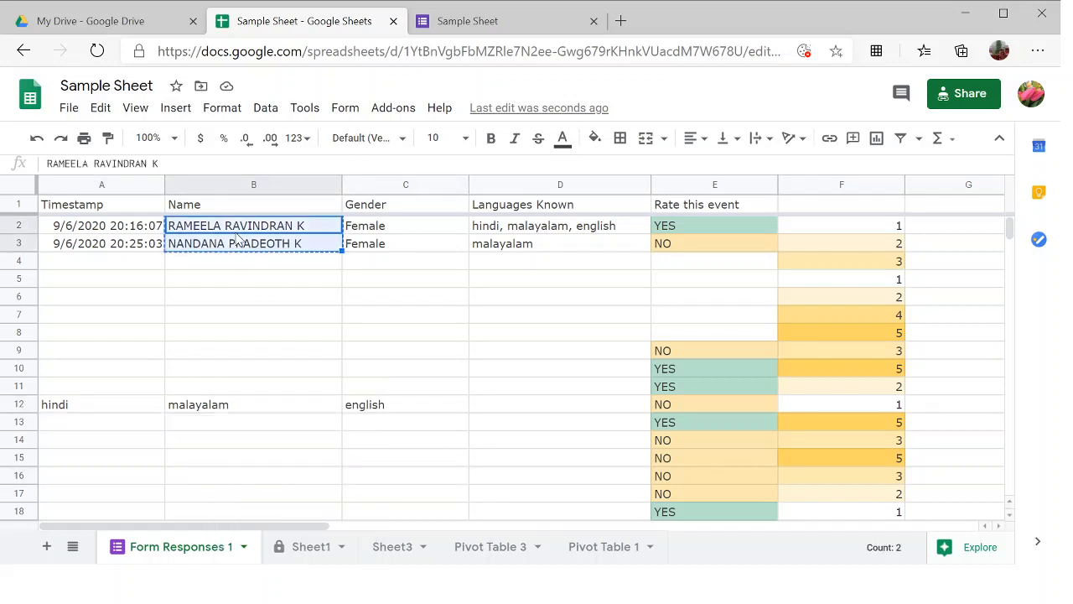
{"action": "left_click", "coordinate": [79, 442]}
{"action": "key", "text": "ctrl+v"}
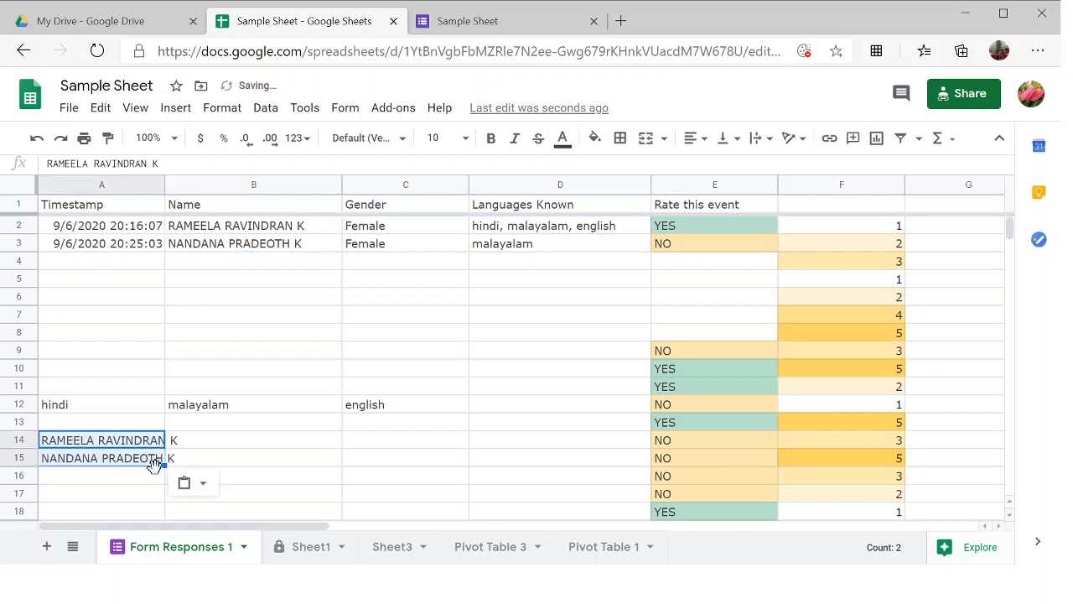
Step: Split the two names in A14:A15 into separate columns using Space as the separator
{"action": "left_click", "coordinate": [266, 107]}
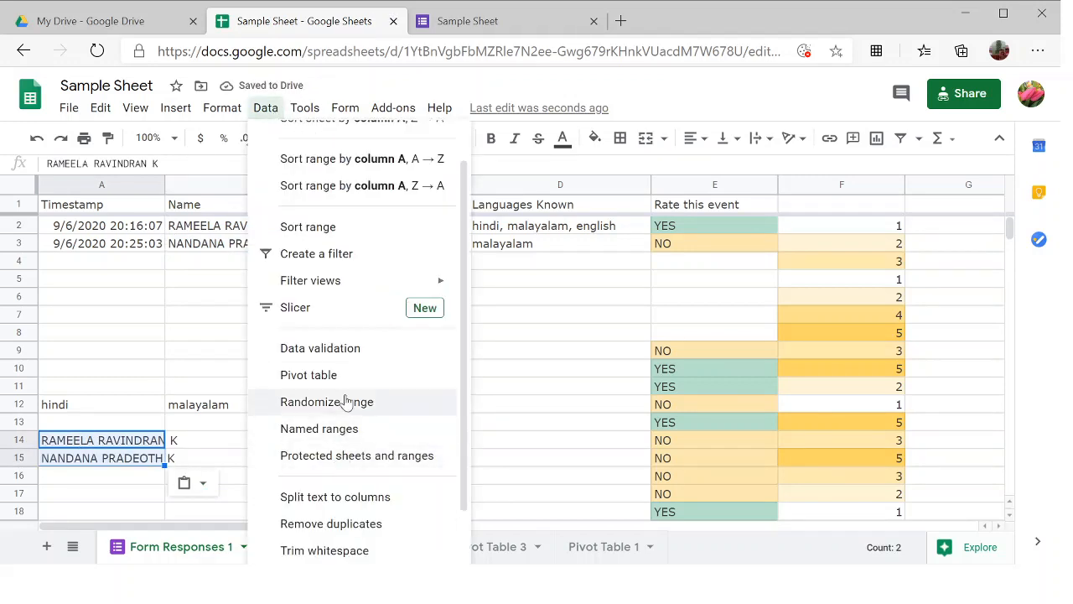
{"action": "left_click", "coordinate": [339, 497]}
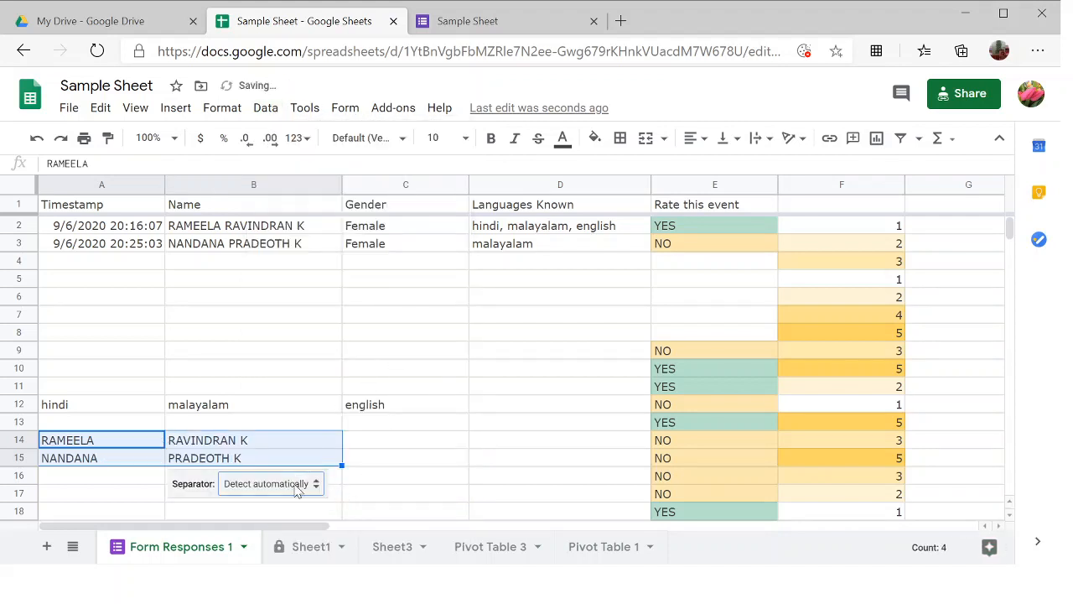
{"action": "left_click", "coordinate": [299, 490]}
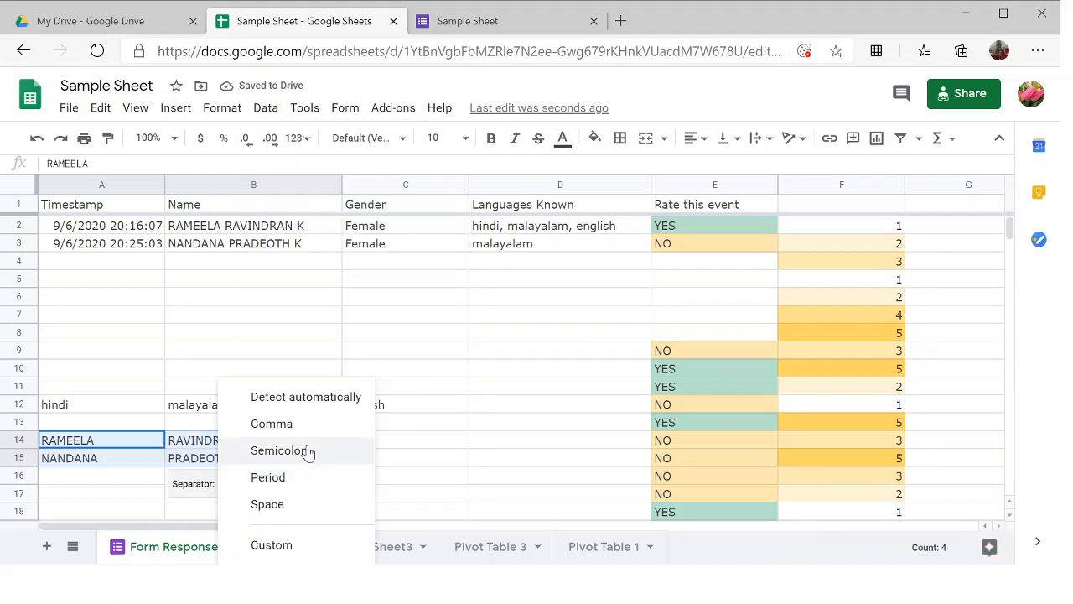
{"action": "left_click", "coordinate": [268, 504]}
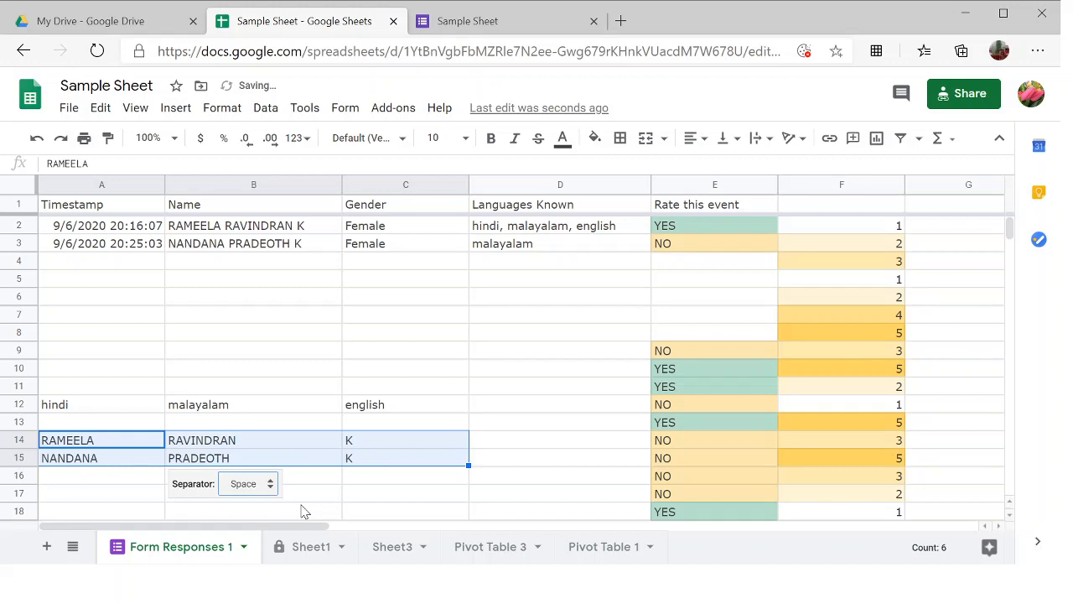
{"action": "left_click", "coordinate": [371, 513]}
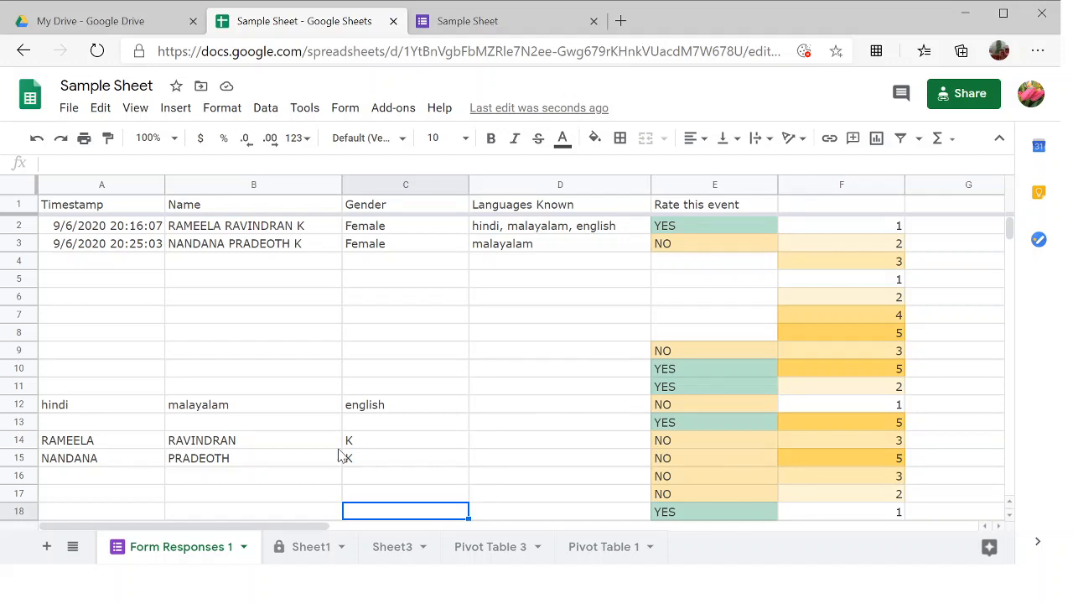
Step: Enter the starting numbers 1 and 2 in cells A20 and A21
{"action": "scroll", "coordinate": [478, 431], "scroll_direction": "down", "scroll_amount": 4}
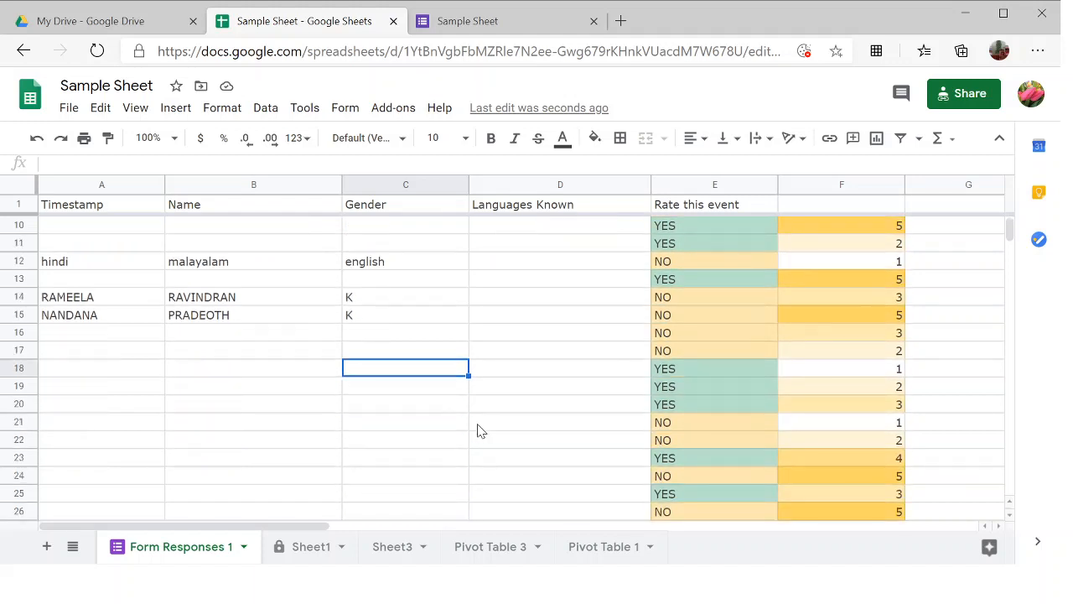
{"action": "scroll", "coordinate": [478, 431], "scroll_direction": "down", "scroll_amount": 3}
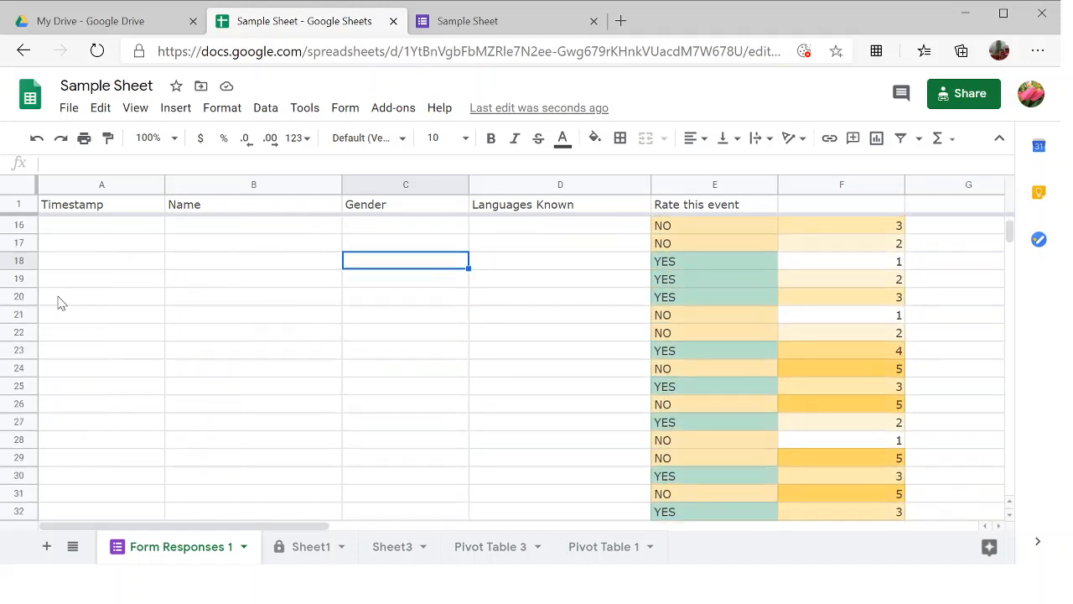
{"action": "left_click", "coordinate": [59, 303]}
{"action": "type", "text": "1"}
{"action": "key", "text": "Return"}
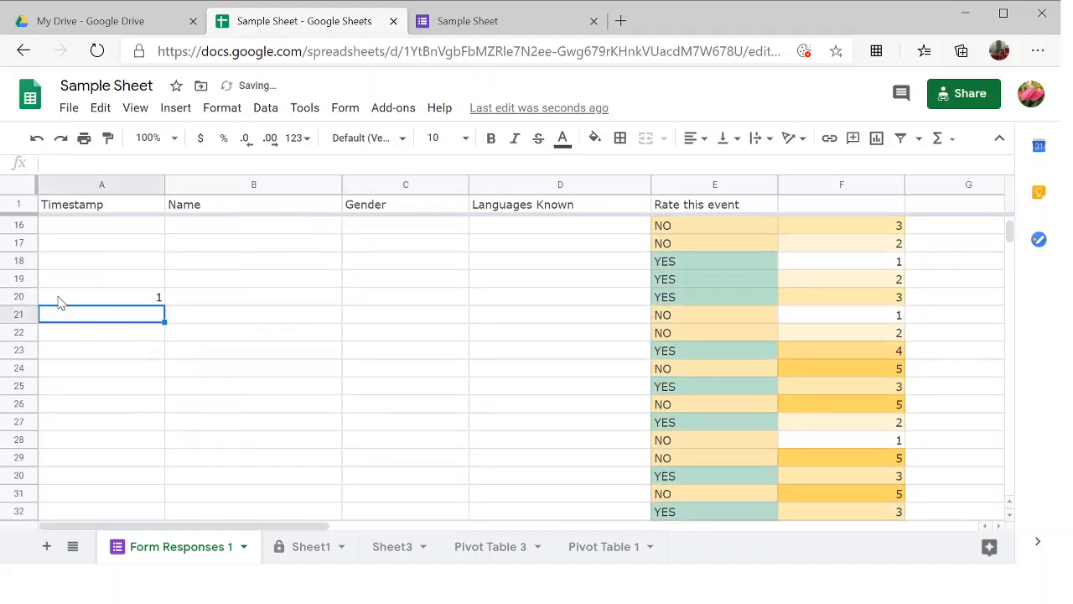
{"action": "type", "text": "2"}
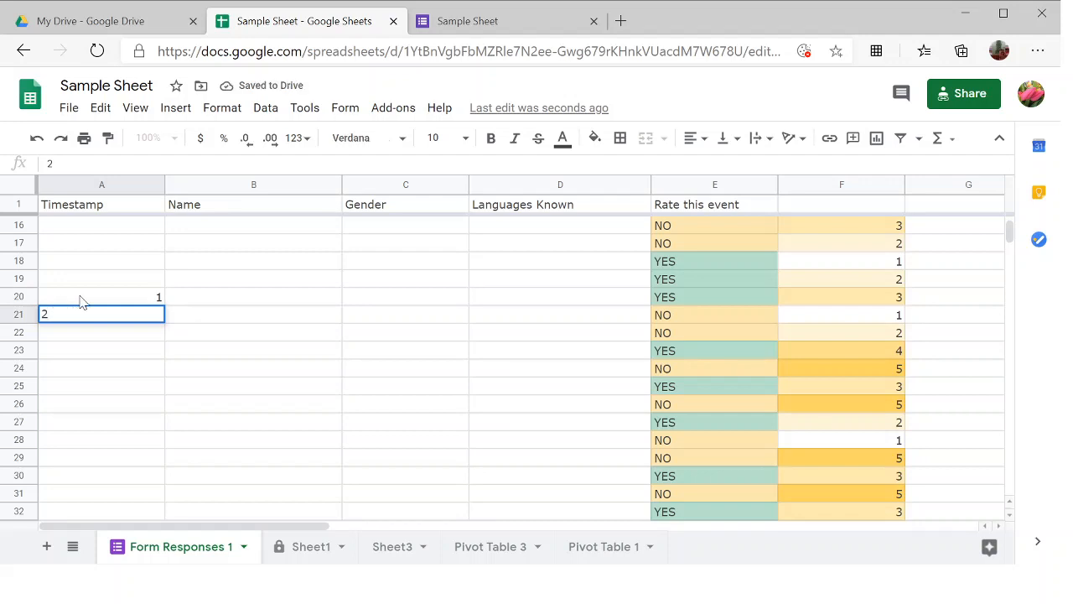
Step: Enter the letters A and B in cells B20 and B21
{"action": "left_click", "coordinate": [192, 303]}
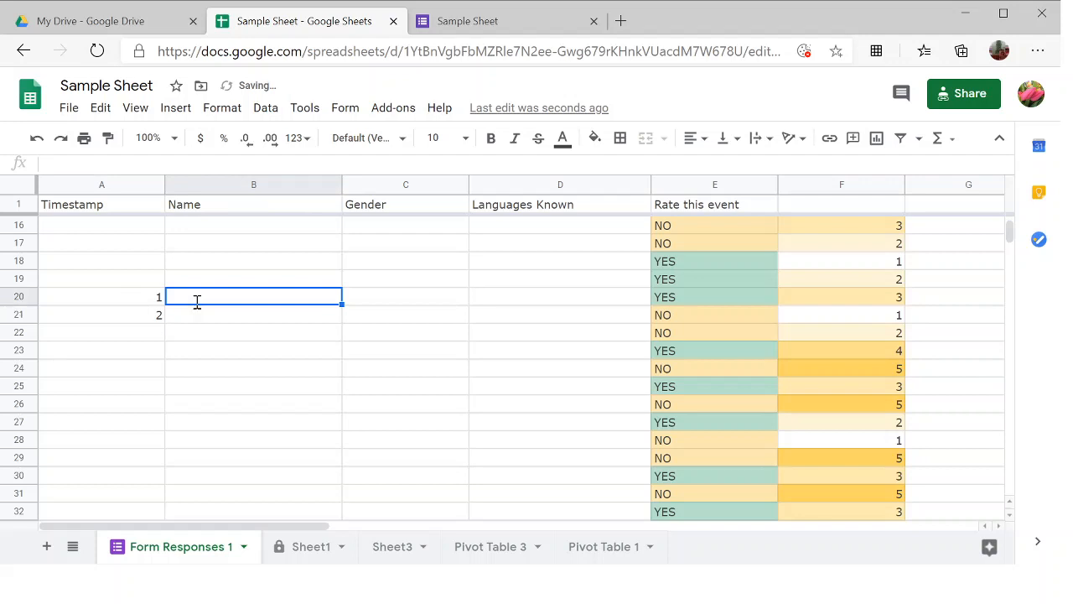
{"action": "type", "text": "A"}
{"action": "key", "text": "Return"}
{"action": "type", "text": "B"}
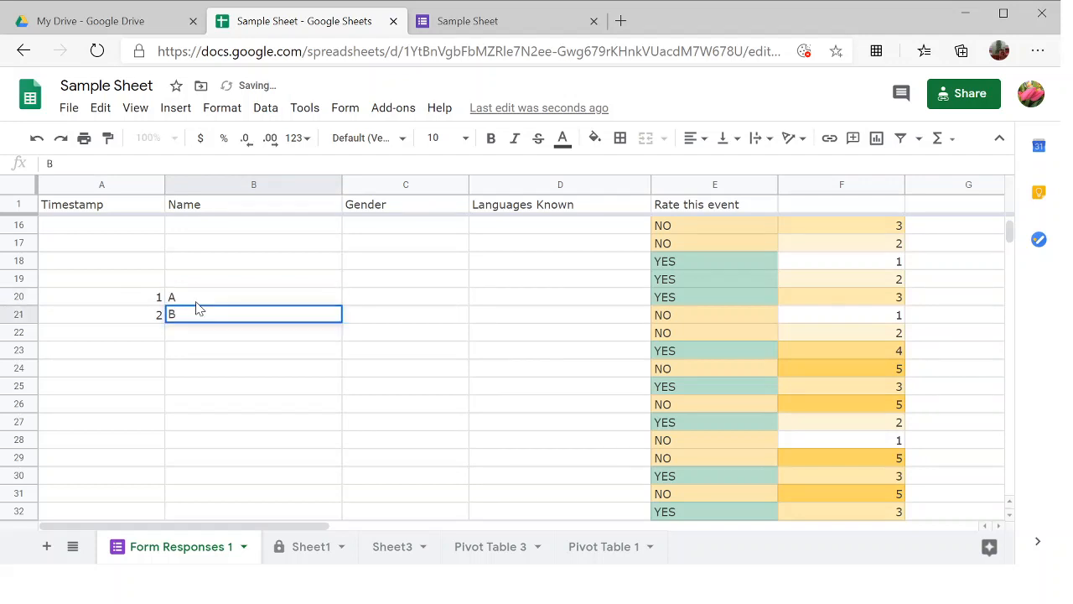
Step: Enter the date 23 SEPTEMBER 2020 in C20 and the text 24 SEPEMPTER 2020\ in C21
{"action": "key", "text": "Tab"}
{"action": "key", "text": "Up"}
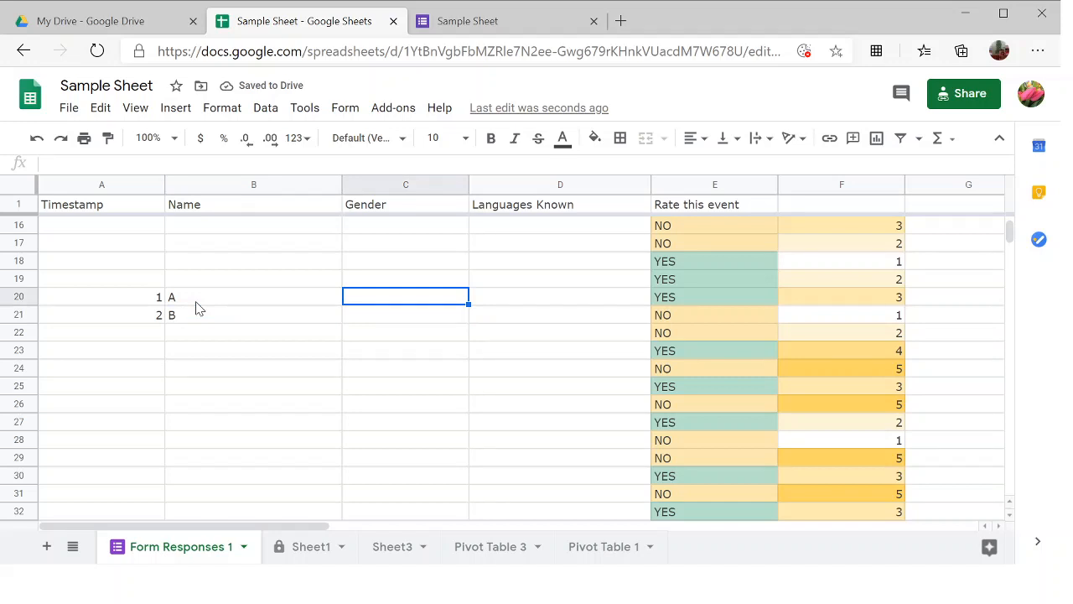
{"action": "type", "text": "23 SEP"}
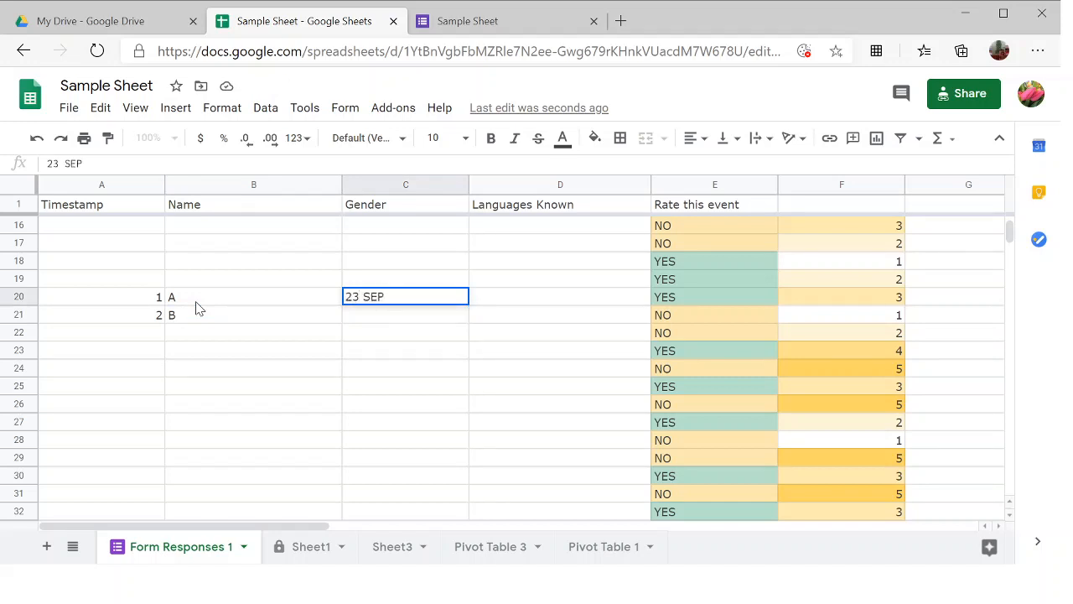
{"action": "type", "text": "TEMBER 2020"}
{"action": "key", "text": "Return"}
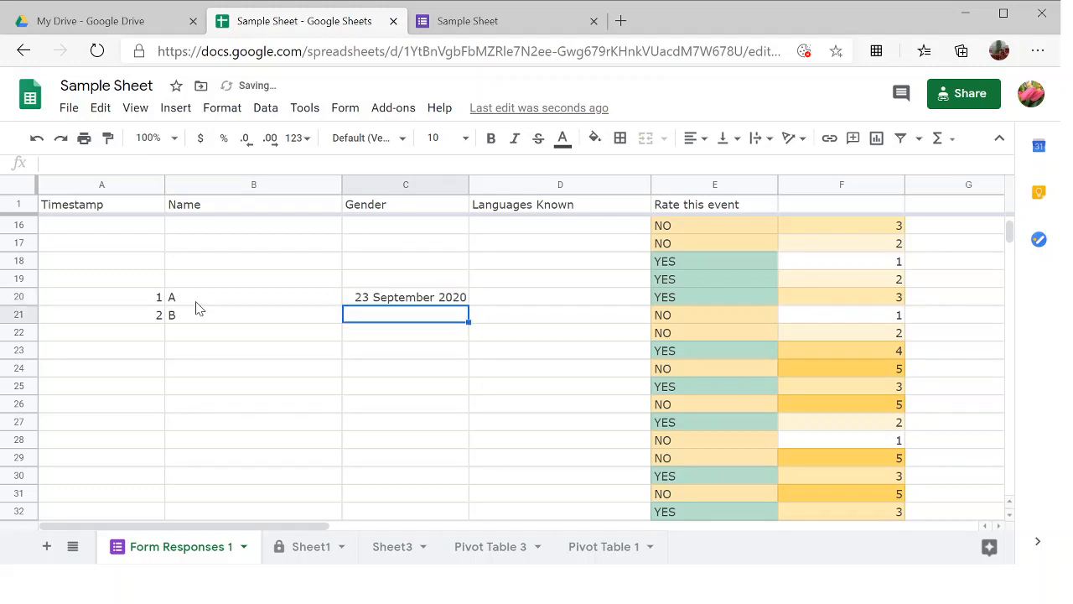
{"action": "type", "text": "24 SEPE"}
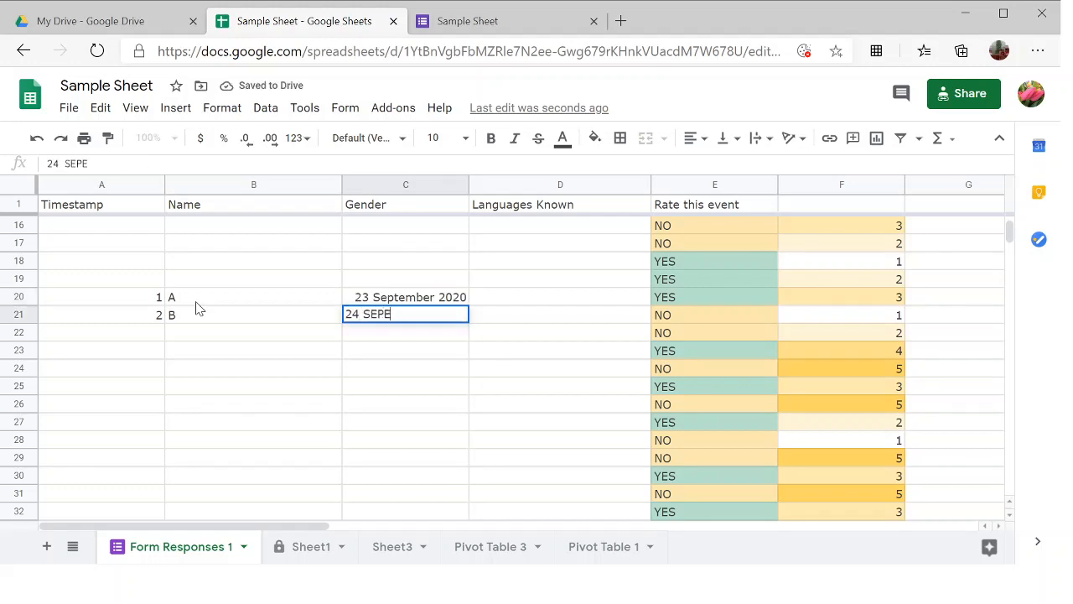
{"action": "type", "text": "MPTER"}
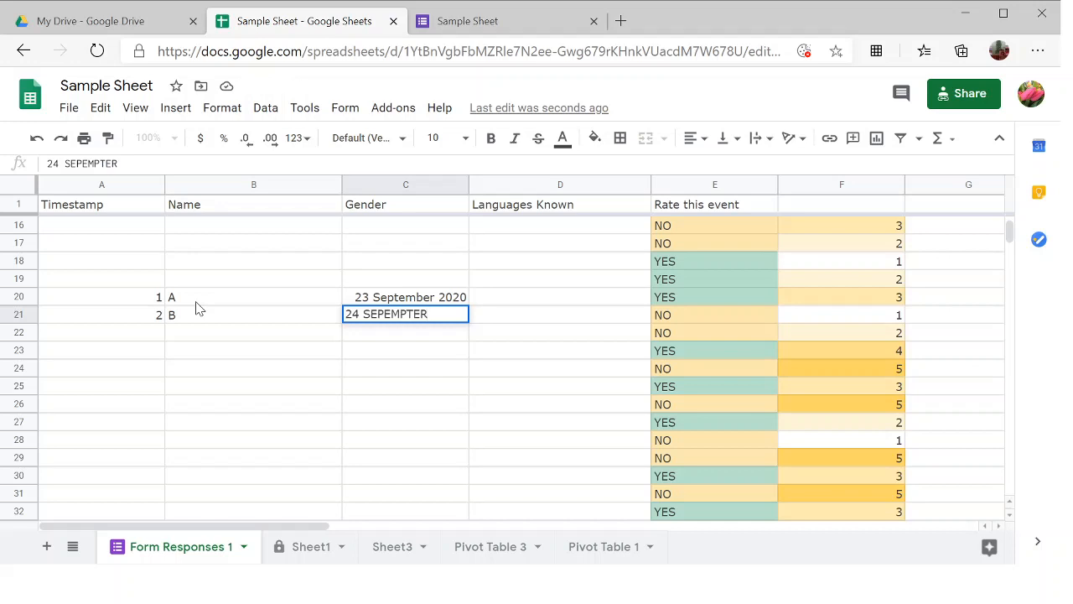
{"action": "type", "text": " 2020\\"}
{"action": "key", "text": "Return"}
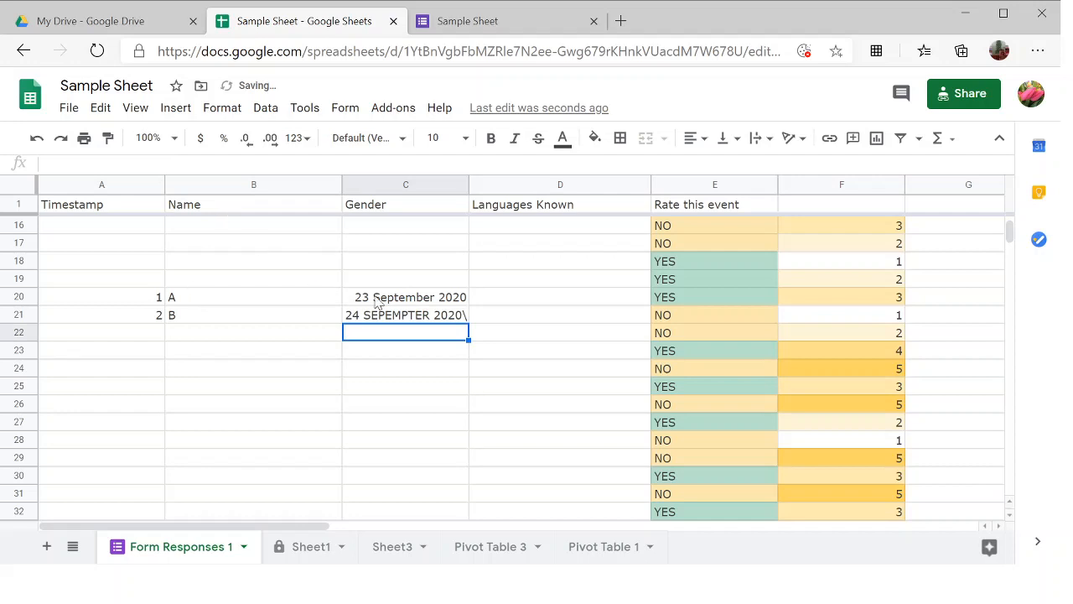
{"action": "left_click", "coordinate": [419, 314]}
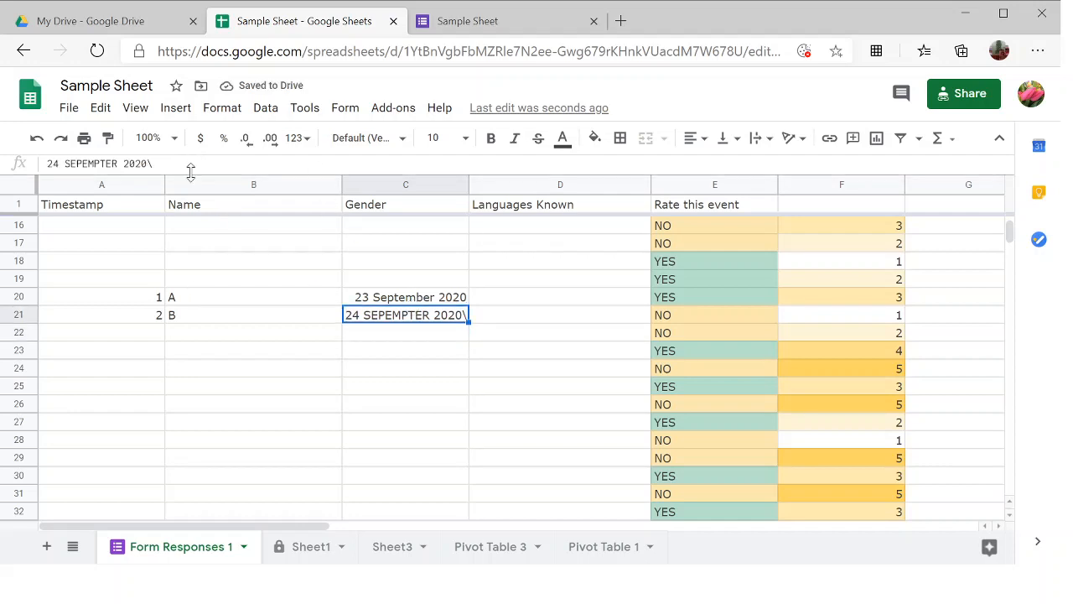
Step: Extend the number series in A20:A21 down to A27 by autofilling it
{"action": "left_click", "coordinate": [128, 285]}
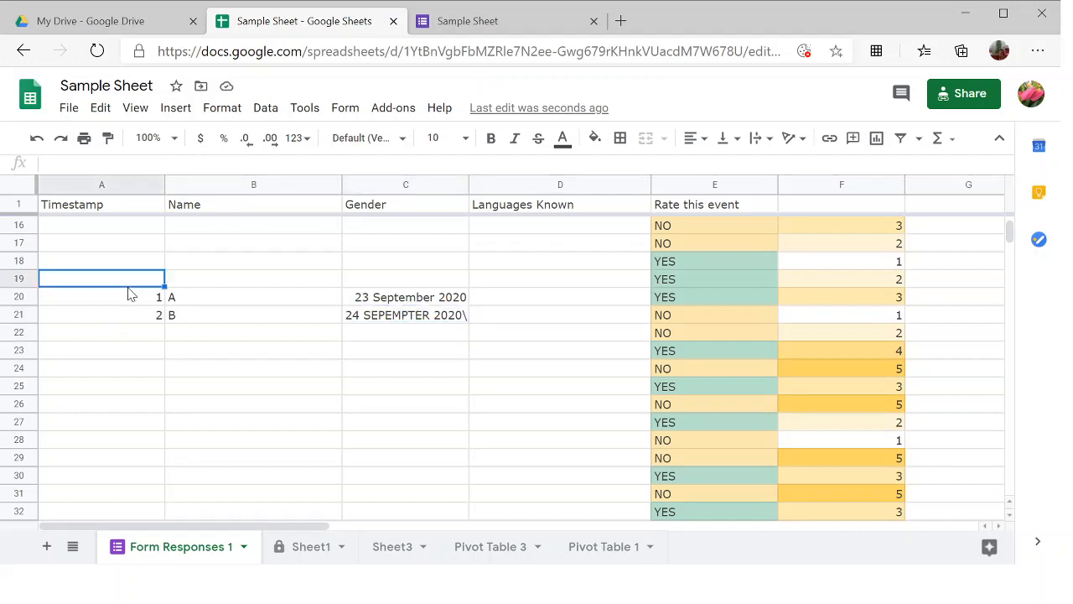
{"action": "left_click", "coordinate": [130, 297]}
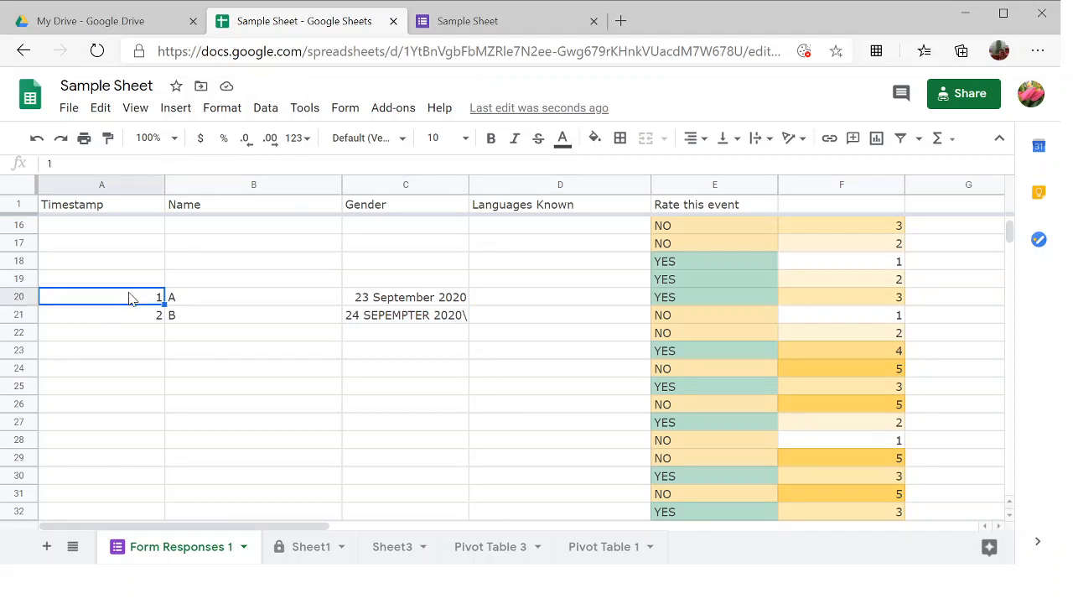
{"action": "key", "text": "shift+Down"}
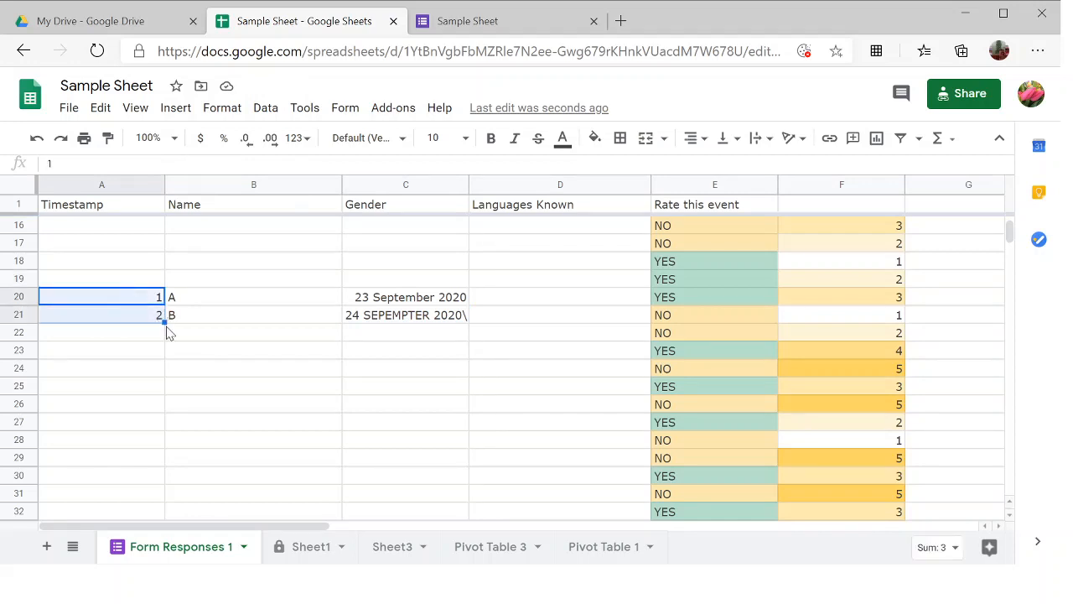
{"action": "left_click_drag", "start_coordinate": [164, 321], "coordinate": [159, 426]}
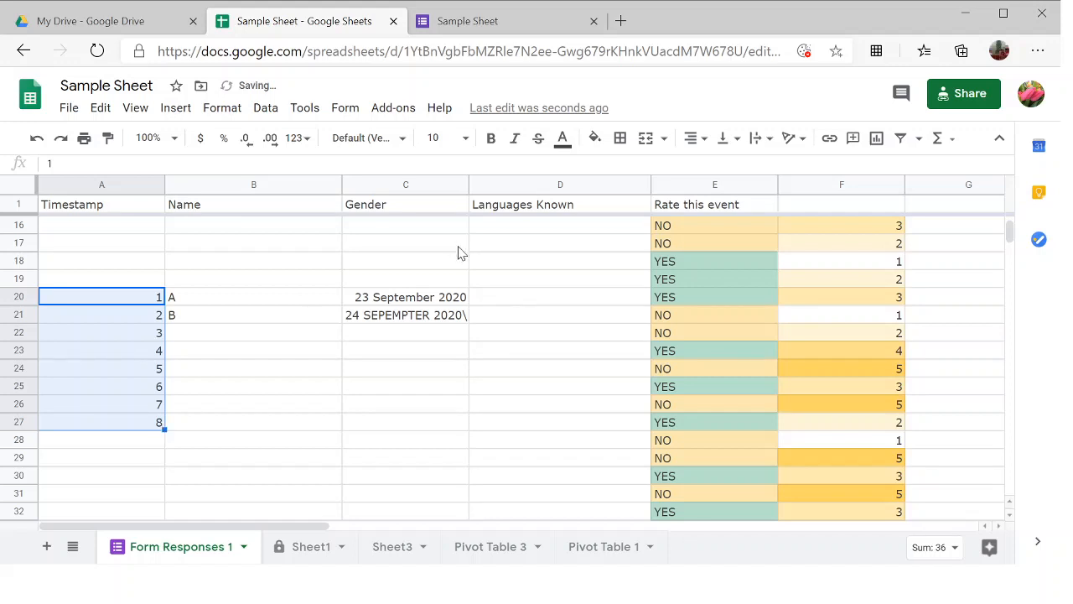
Step: Edit the text in C21 to read 8 SEPEMPTER 2020, removing the trailing backslash
{"action": "left_click", "coordinate": [435, 324]}
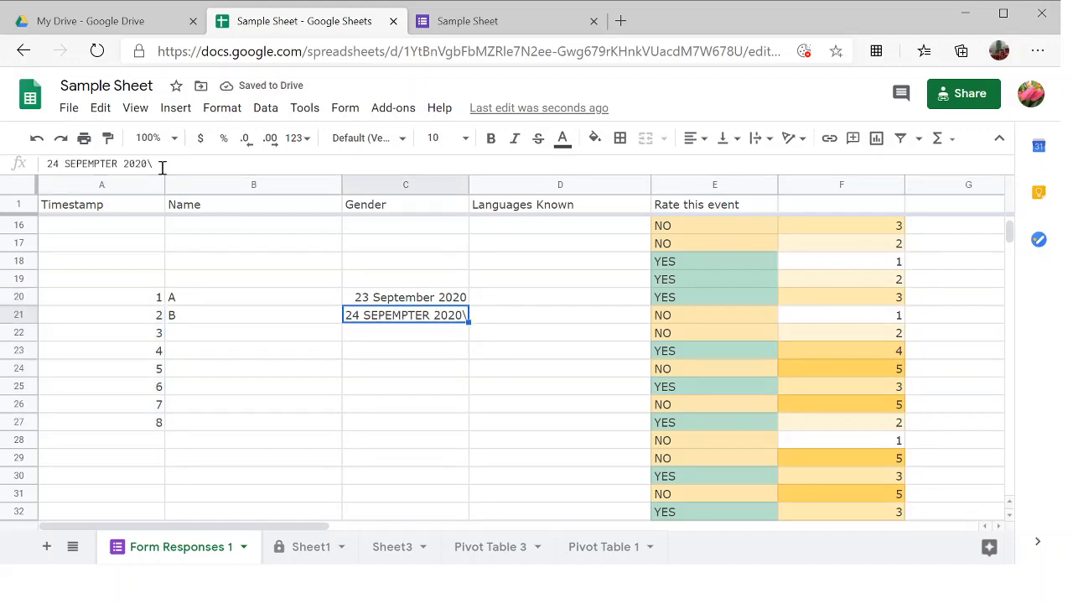
{"action": "left_click", "coordinate": [162, 165]}
{"action": "key", "text": "BackSpace"}
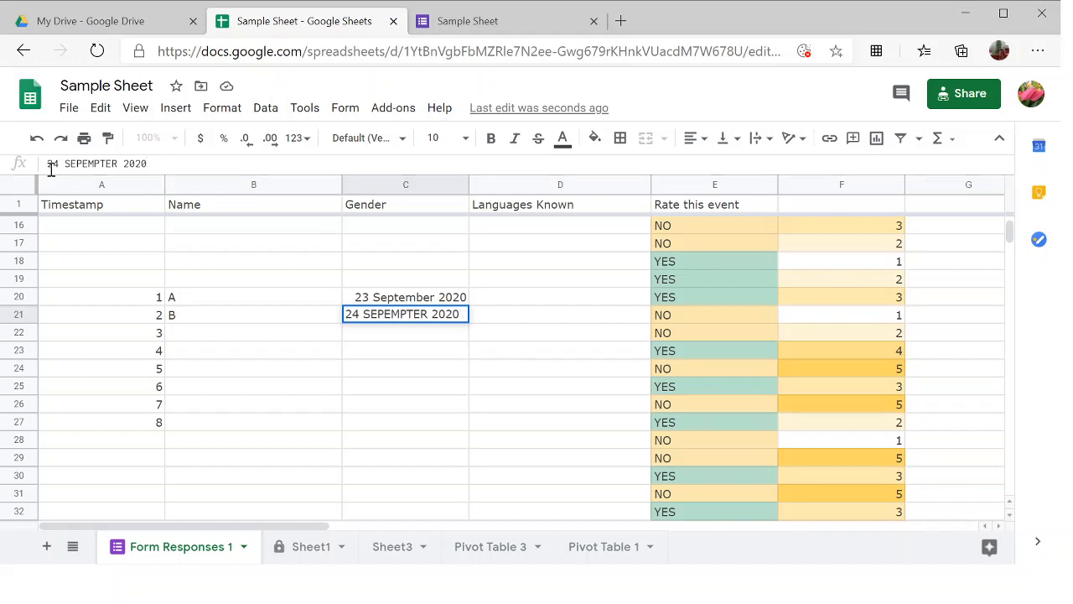
{"action": "key", "text": "BackSpace"}
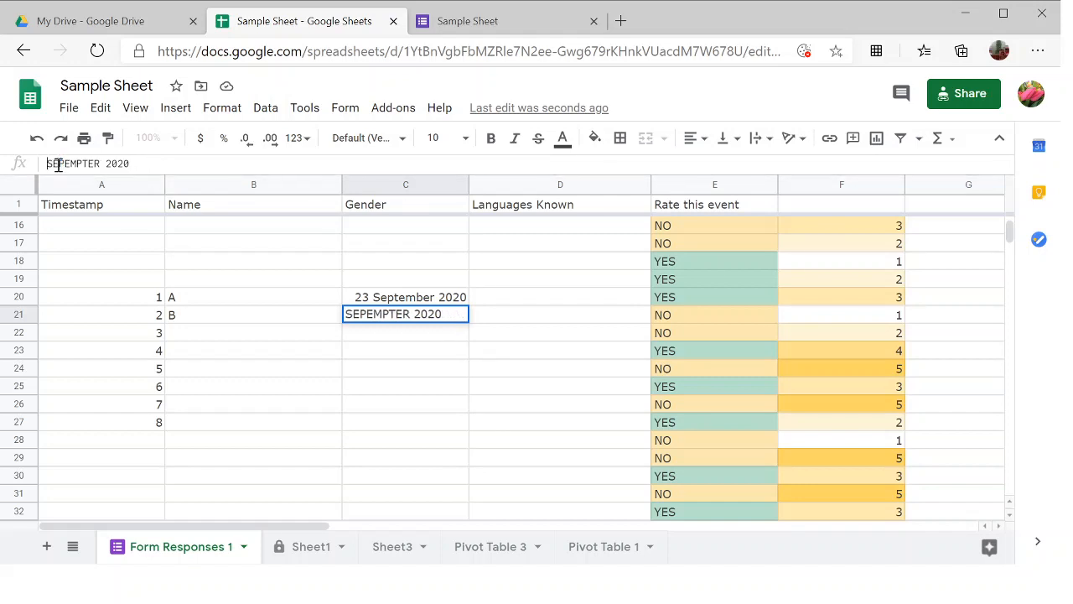
{"action": "type", "text": "8"}
{"action": "key", "text": "Return"}
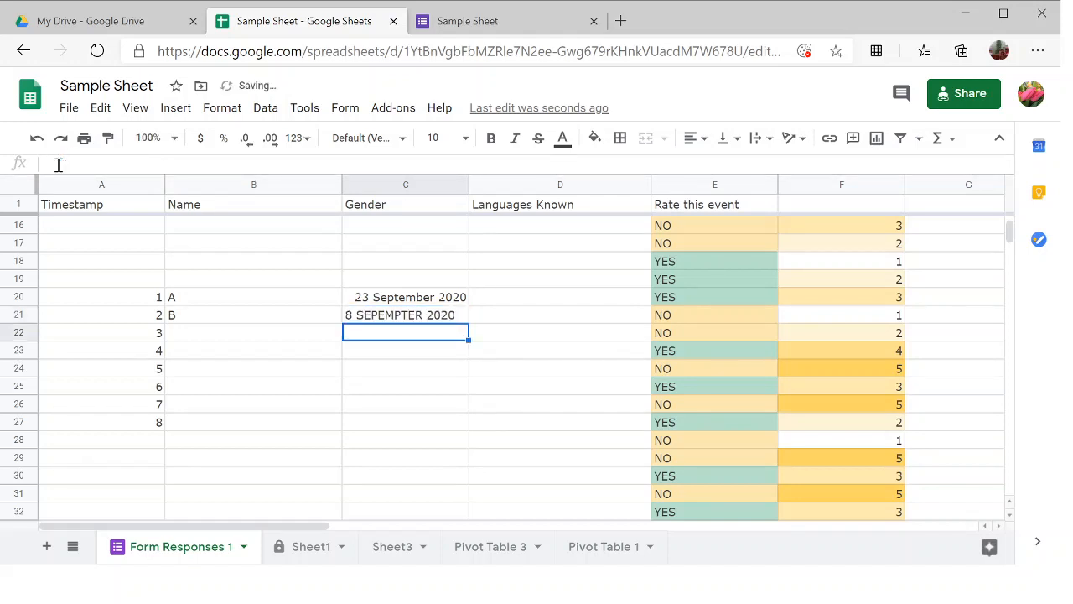
Step: Change the date in C20 to 9/07/2020
{"action": "left_click", "coordinate": [403, 303]}
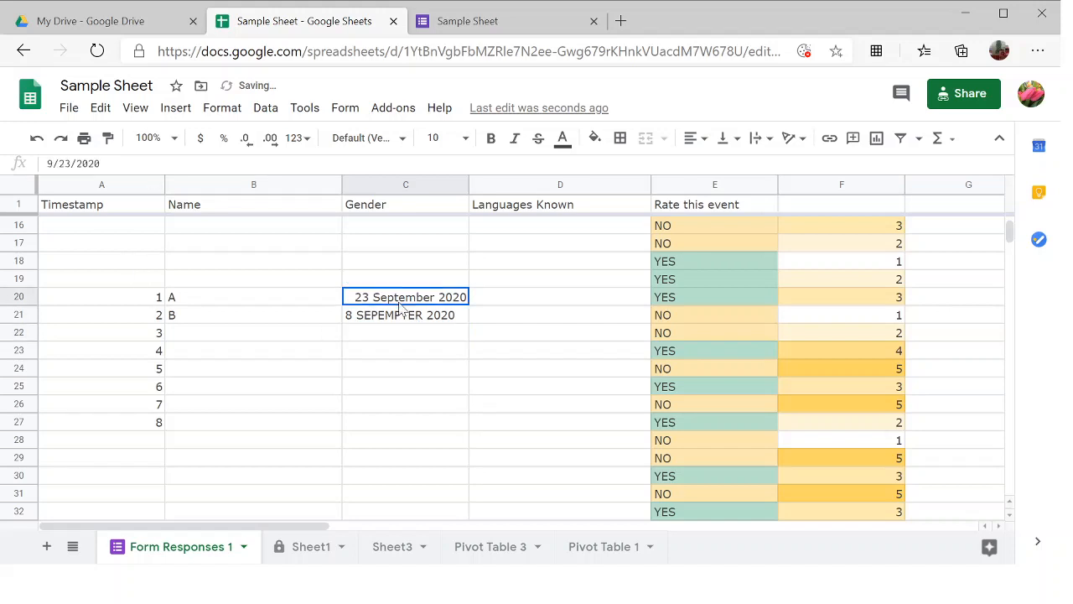
{"action": "double_click", "coordinate": [66, 164]}
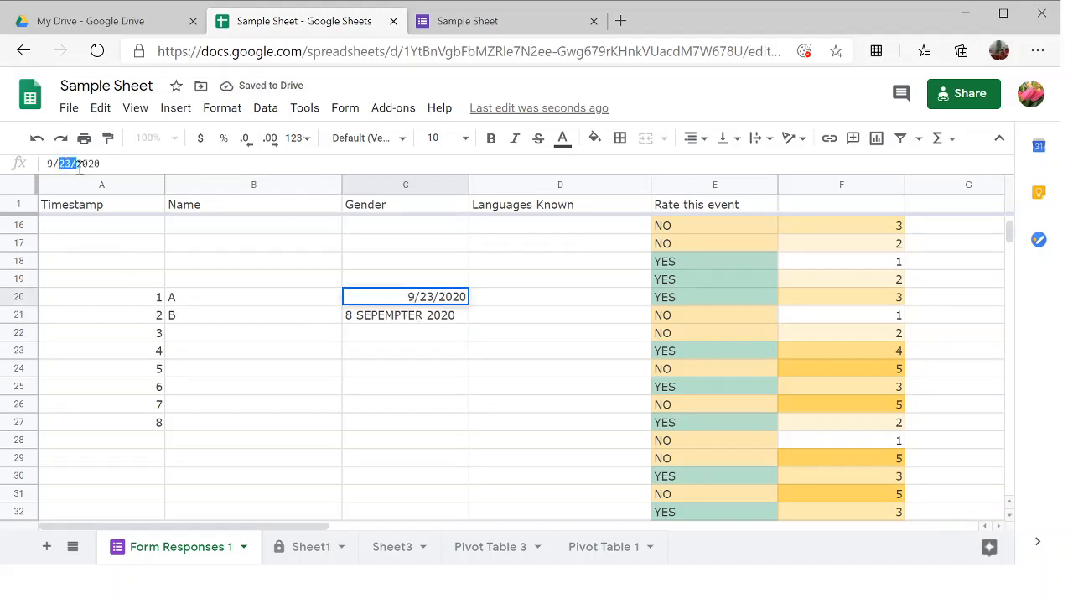
{"action": "type", "text": "07"}
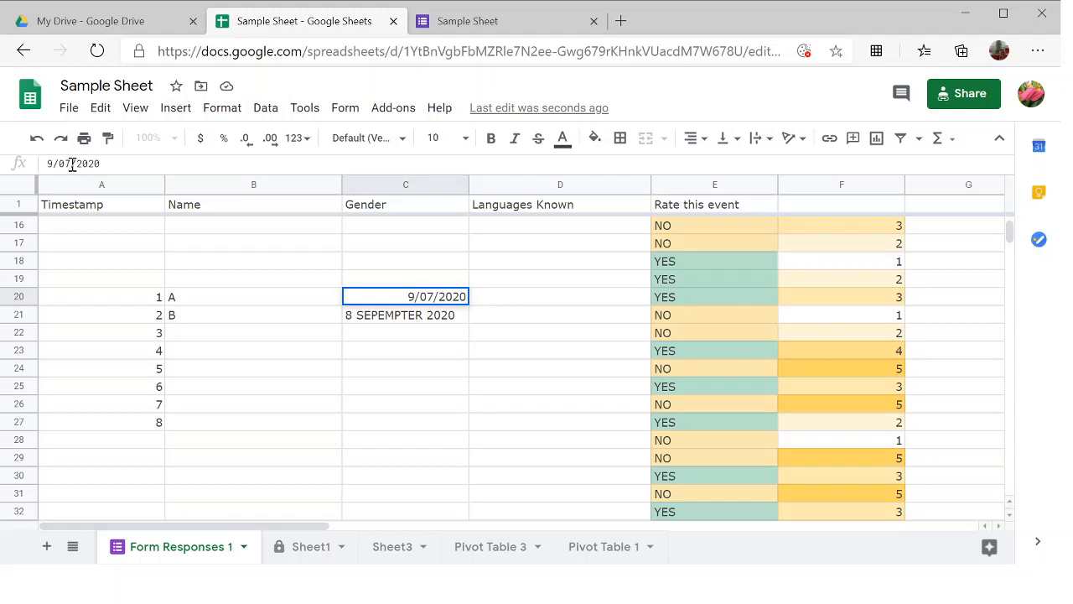
{"action": "key", "text": "Return"}
{"action": "left_click", "coordinate": [351, 301]}
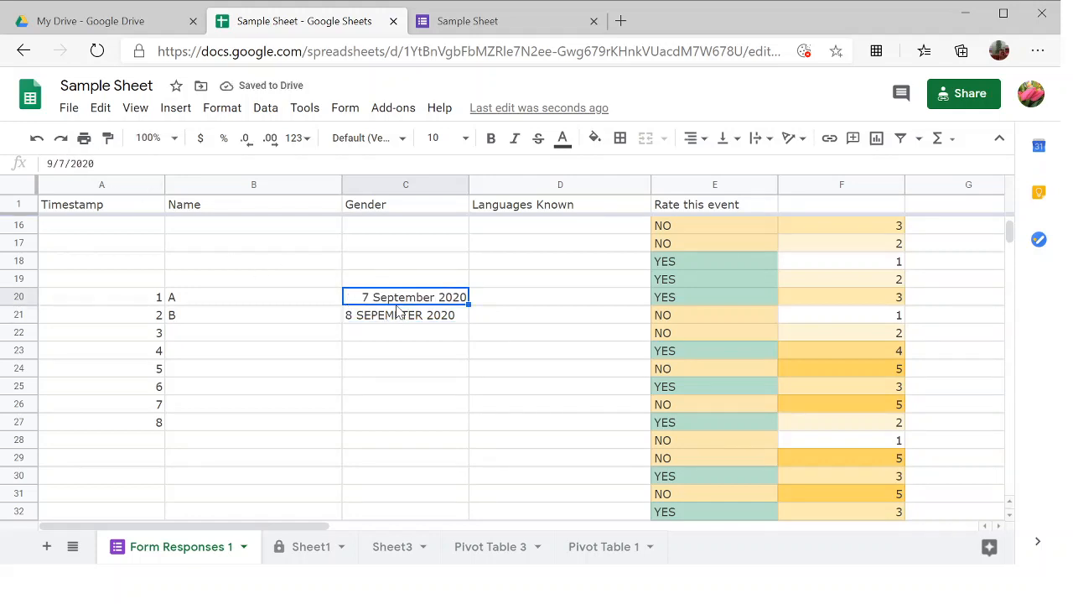
Step: Autofill the letters in B20:B21 down to B27
{"action": "left_click", "coordinate": [299, 300]}
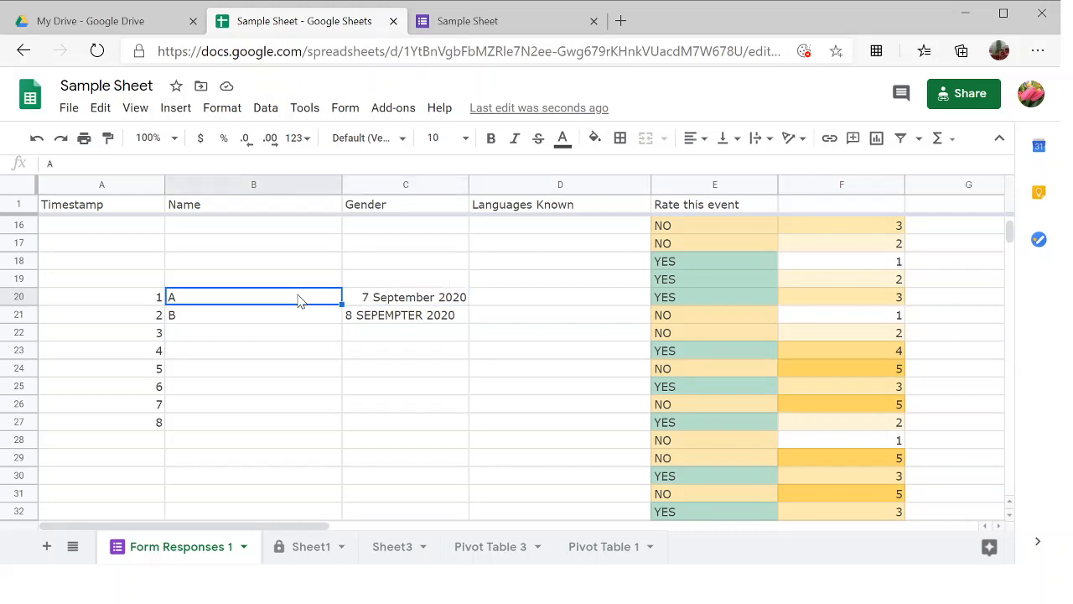
{"action": "key", "text": "Down"}
{"action": "key", "text": "Up"}
{"action": "key", "text": "shift+Down"}
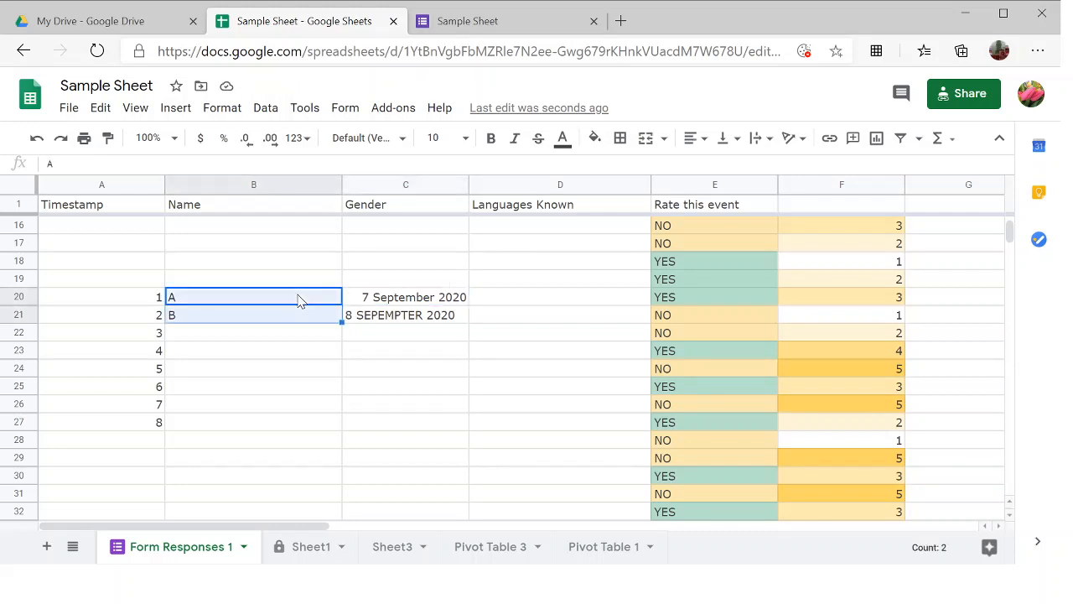
{"action": "left_click_drag", "start_coordinate": [340, 319], "coordinate": [340, 425]}
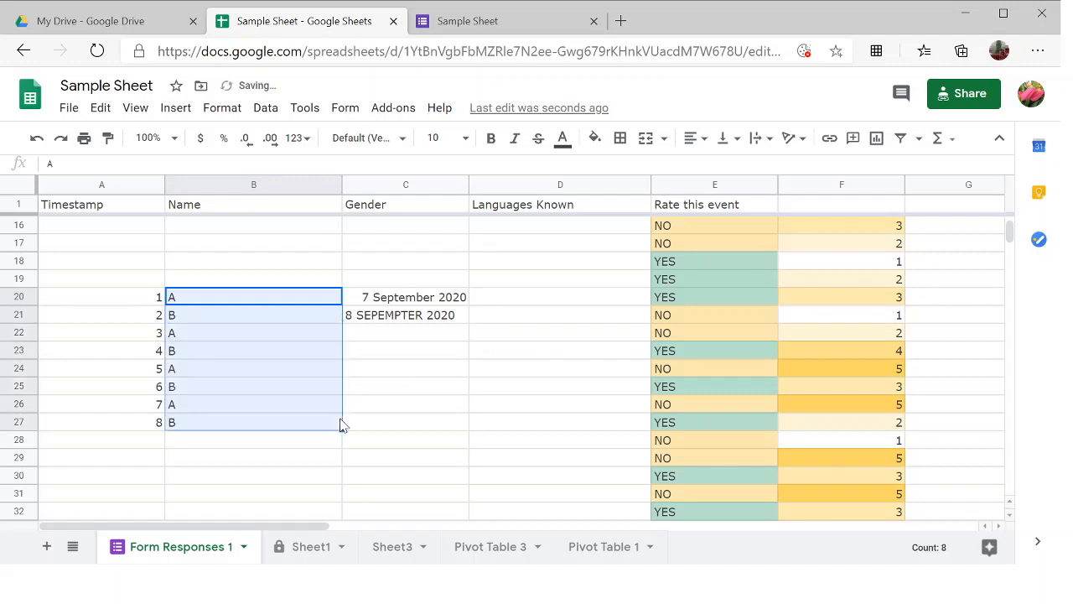
Step: Clear the misspelled date from C21
{"action": "left_click", "coordinate": [394, 310]}
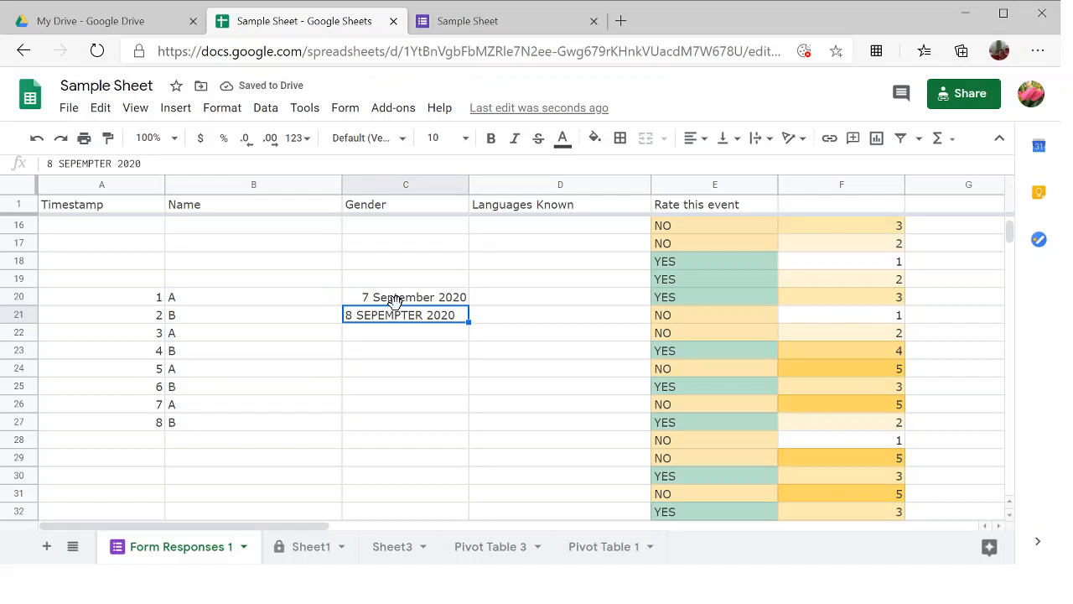
{"action": "key", "text": "Delete"}
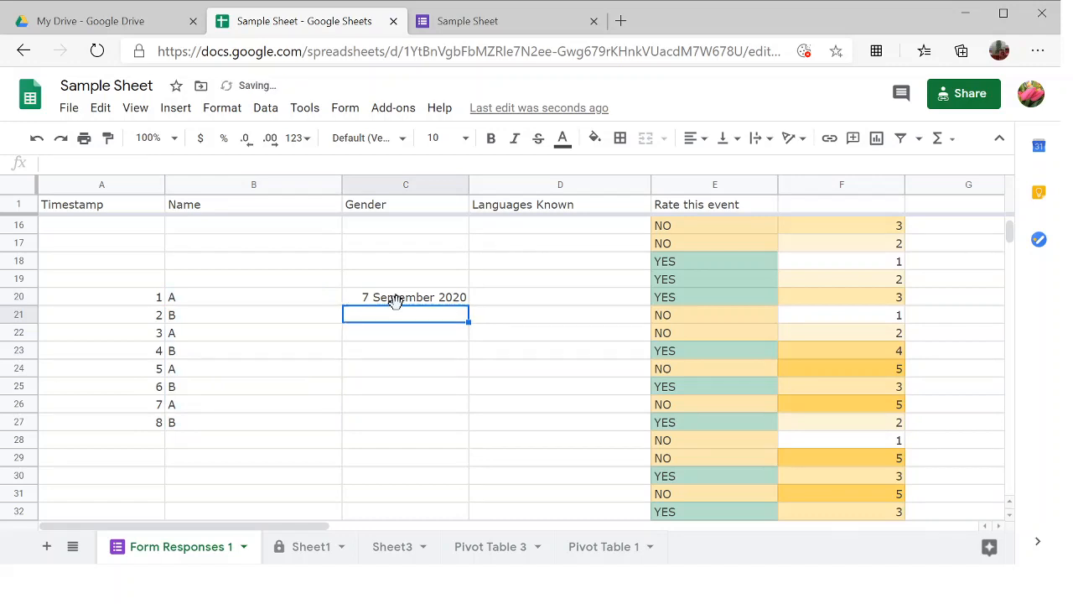
Step: Copy the date from C20 into C21 and change it to 9/8/2020
{"action": "left_click", "coordinate": [395, 300]}
{"action": "key", "text": "ctrl+c"}
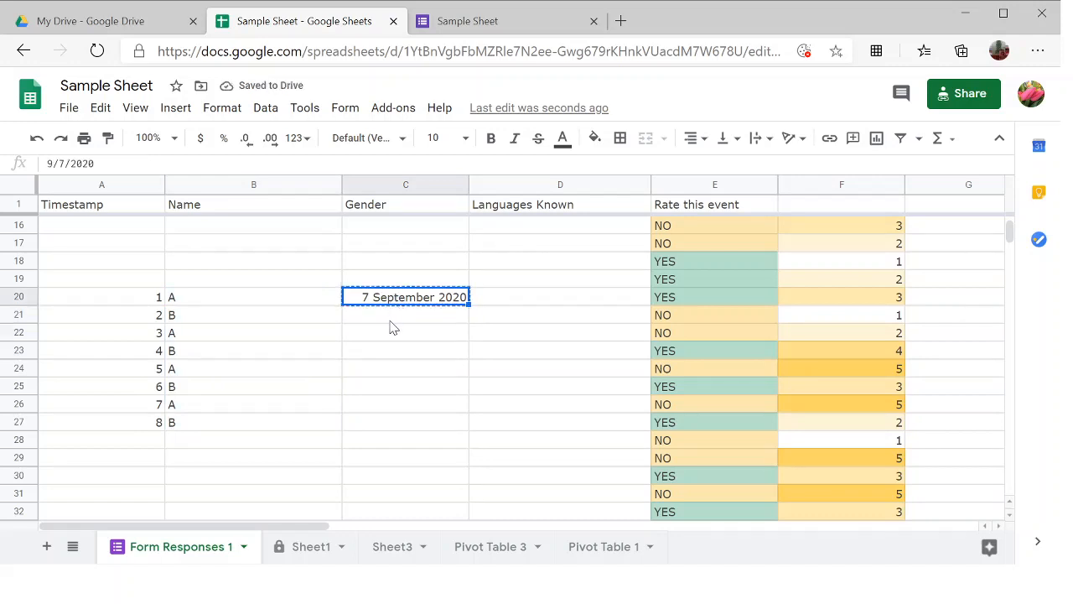
{"action": "left_click", "coordinate": [390, 318]}
{"action": "key", "text": "ctrl+v"}
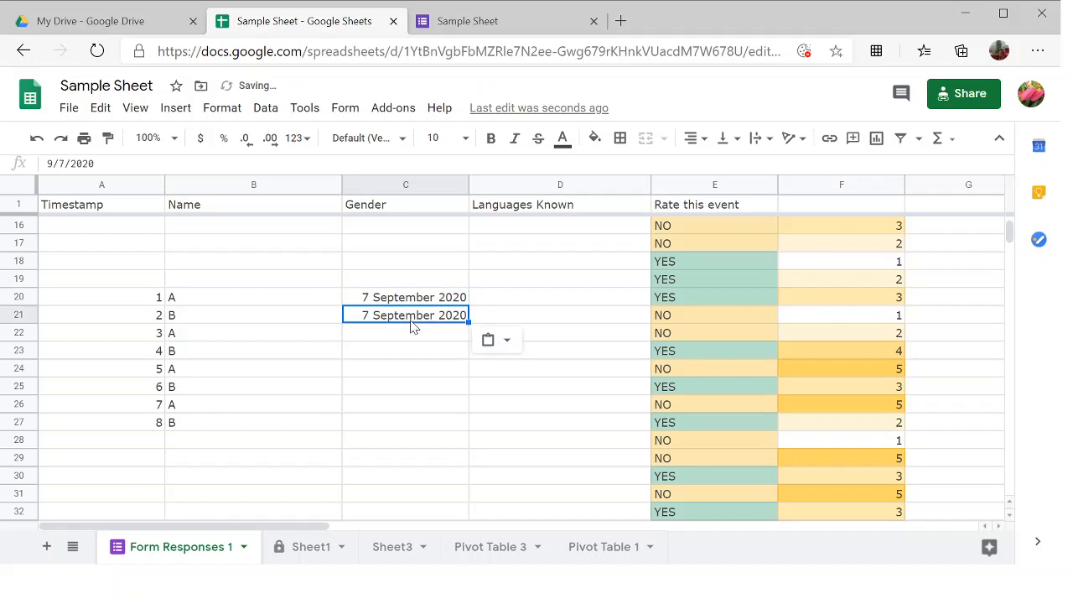
{"action": "left_click", "coordinate": [67, 166]}
{"action": "key", "text": "BackSpace"}
{"action": "type", "text": "8"}
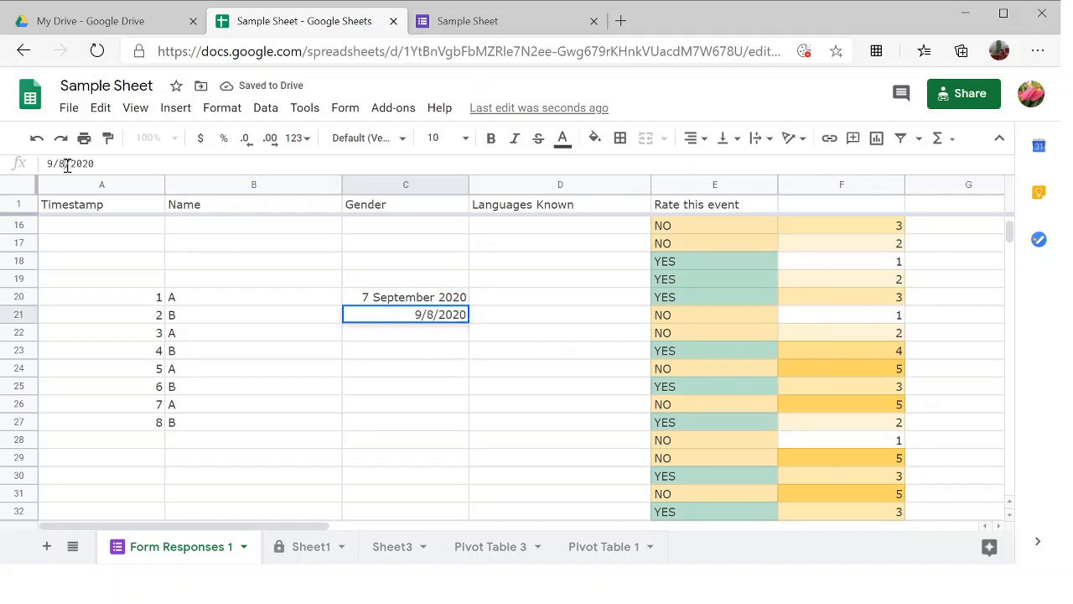
{"action": "key", "text": "Return"}
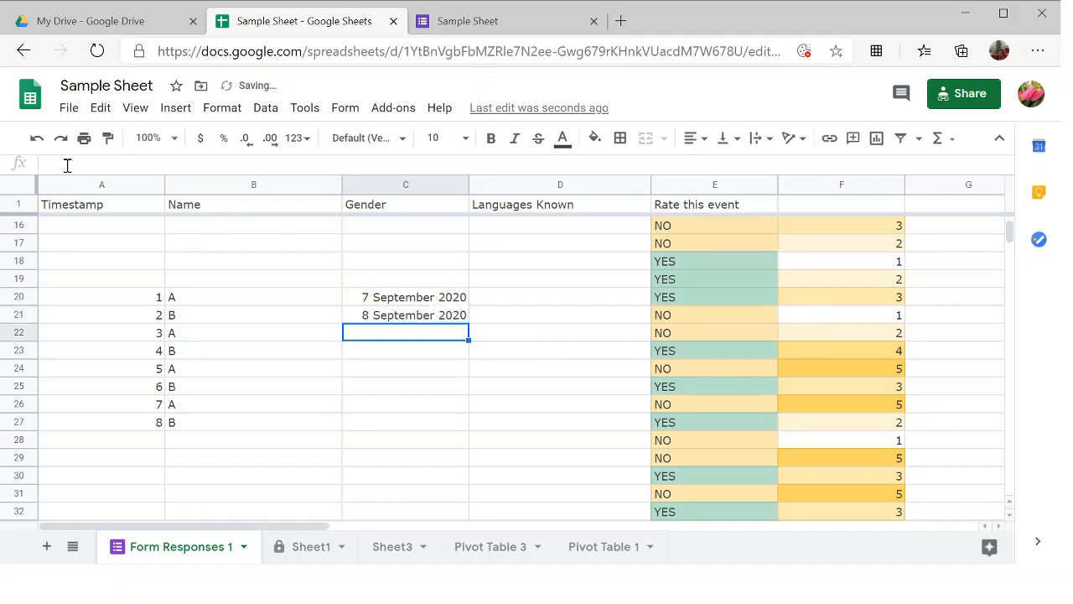
Step: Autofill the dates in C20:C21 down to C27
{"action": "left_click", "coordinate": [388, 302]}
{"action": "left_click_drag", "start_coordinate": [388, 313], "coordinate": [387, 315]}
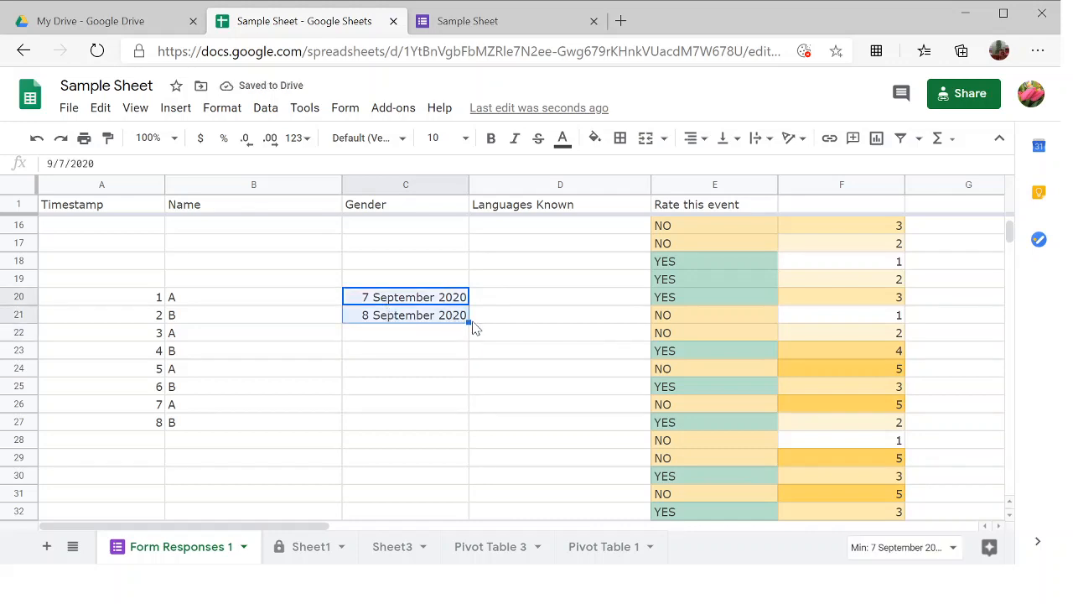
{"action": "left_click_drag", "start_coordinate": [469, 322], "coordinate": [479, 422]}
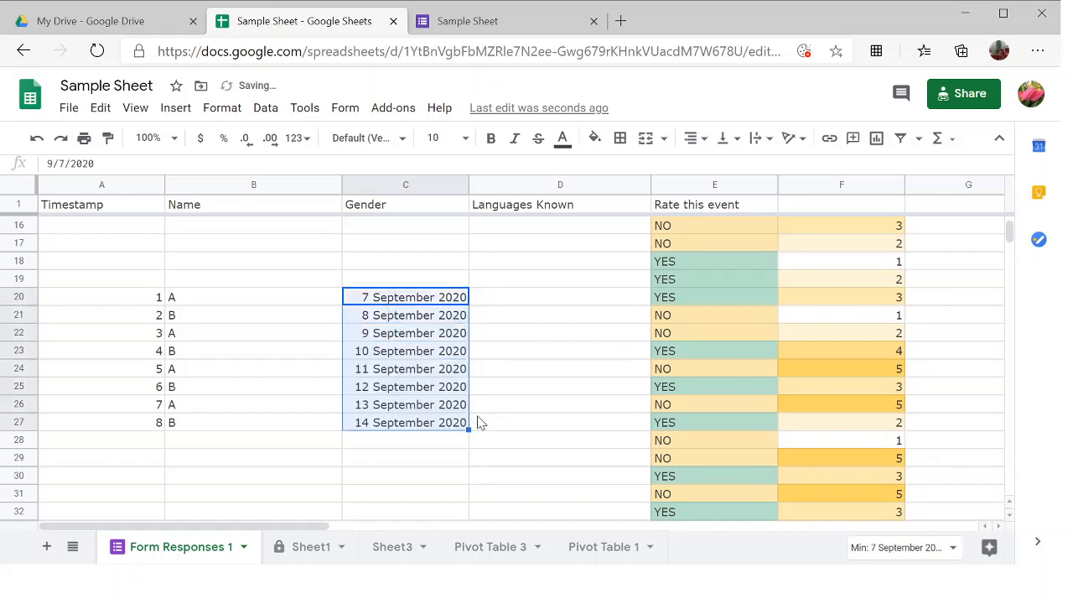
Step: Clear the YES and NO entries from E9:E28 in the Rate this event column
{"action": "scroll", "coordinate": [591, 396], "scroll_direction": "up", "scroll_amount": 5}
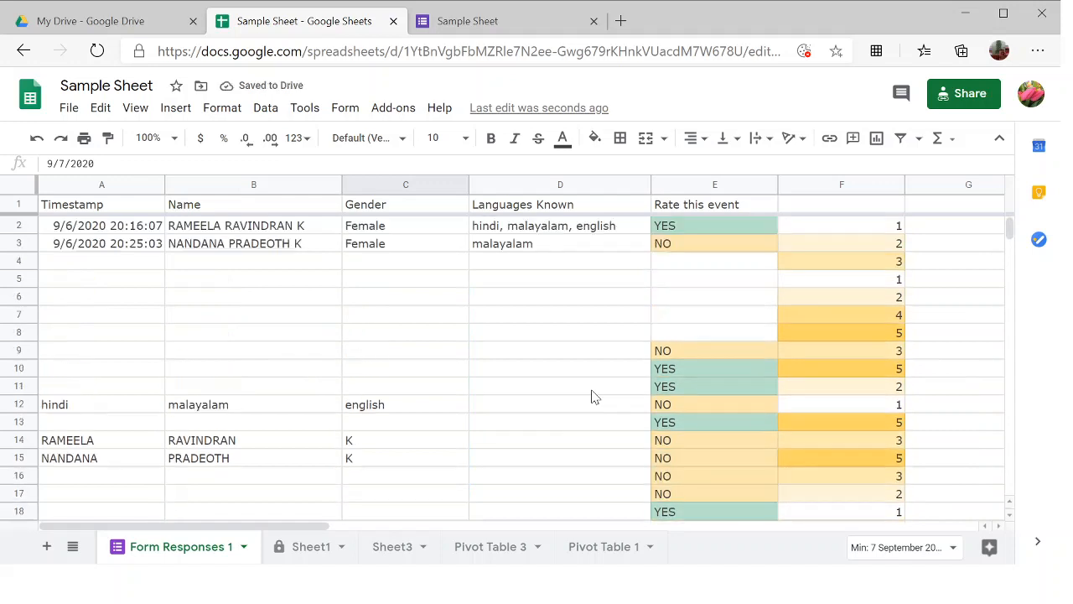
{"action": "left_click", "coordinate": [718, 250]}
{"action": "left_click", "coordinate": [705, 351]}
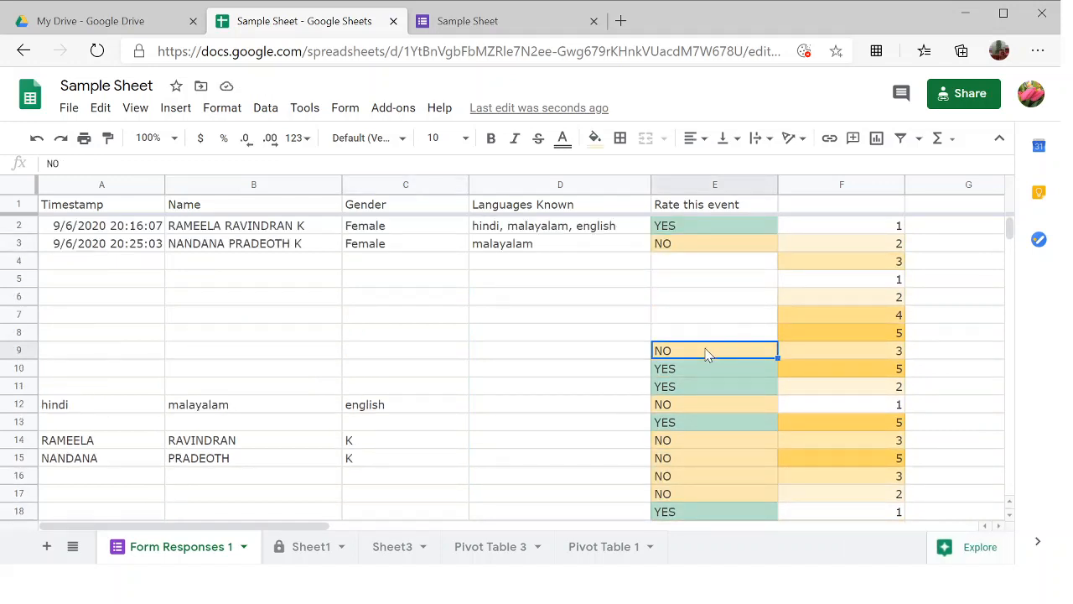
{"action": "key", "text": "shift+Down"}
{"action": "key", "text": "shift+Down"}
{"action": "key", "text": "shift+Down"}
{"action": "key", "text": "shift+Down"}
{"action": "key", "text": "shift+Down"}
{"action": "key", "text": "shift+Down"}
{"action": "key", "text": "shift+Down"}
{"action": "key", "text": "shift+Down"}
{"action": "key", "text": "shift+Down"}
{"action": "key", "text": "shift+Down"}
{"action": "key", "text": "shift+Down"}
{"action": "key", "text": "shift+Down"}
{"action": "key", "text": "shift+Down"}
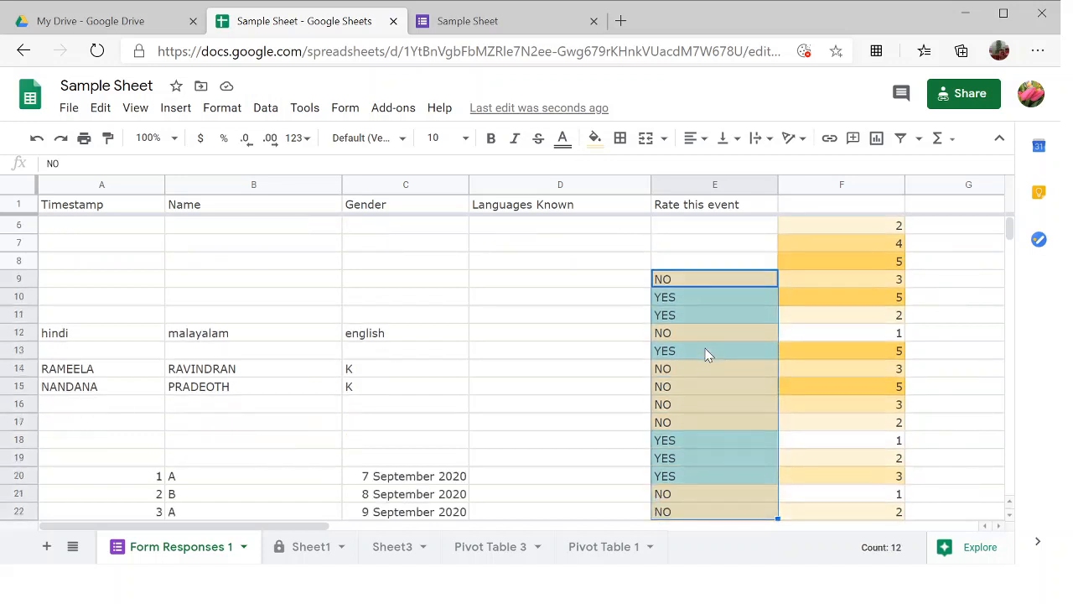
{"action": "key", "text": "shift+Down"}
{"action": "key", "text": "shift+Down"}
{"action": "key", "text": "shift+Down"}
{"action": "key", "text": "shift+Down"}
{"action": "key", "text": "shift+Down"}
{"action": "key", "text": "shift+Down"}
{"action": "key", "text": "shift+Down"}
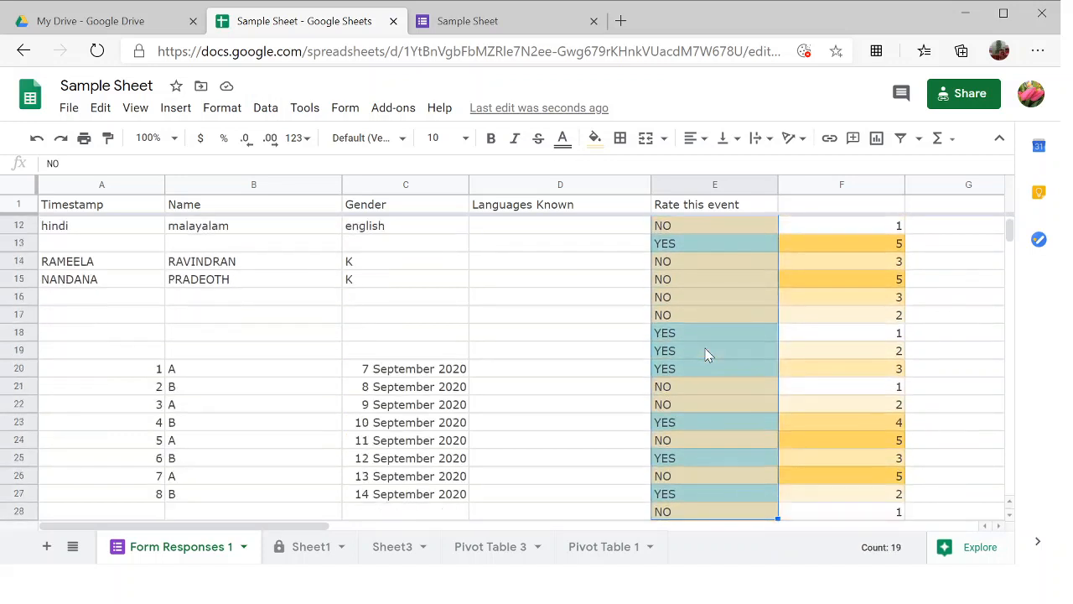
{"action": "key", "text": "Delete"}
Step: Bring up the conditional formatting rules for column E and open the rule for text containing YES
{"action": "scroll", "coordinate": [705, 354], "scroll_direction": "up", "scroll_amount": 4}
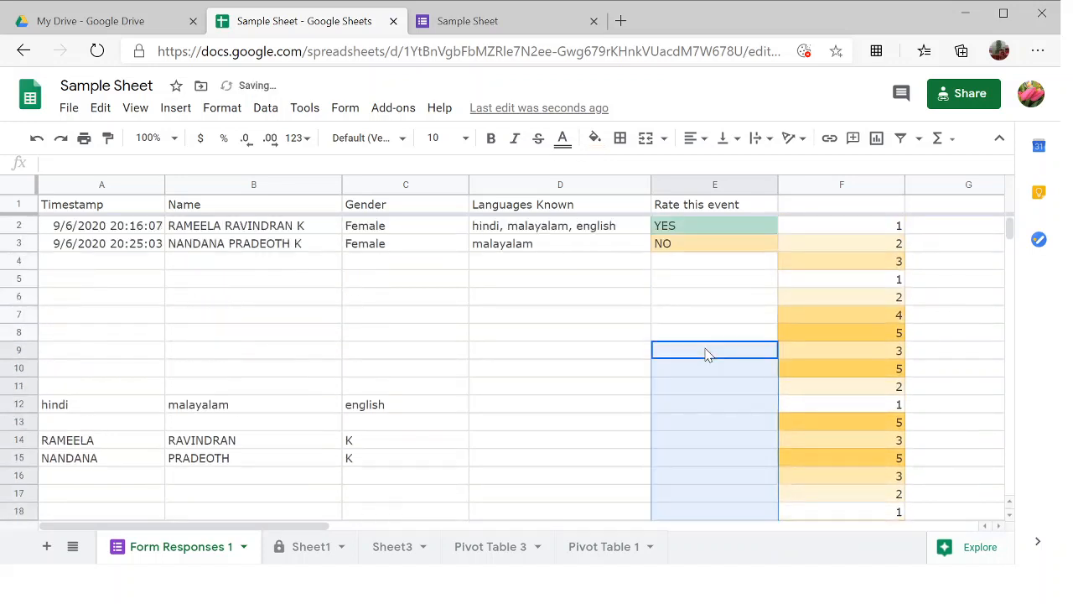
{"action": "left_click", "coordinate": [692, 227]}
{"action": "left_click", "coordinate": [692, 247]}
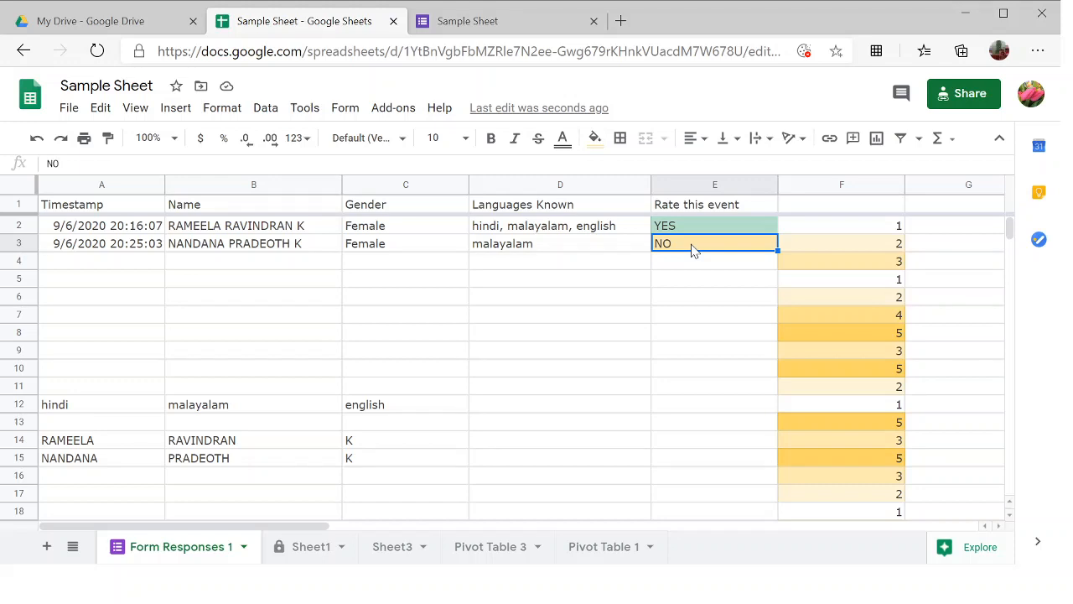
{"action": "left_click", "coordinate": [689, 228]}
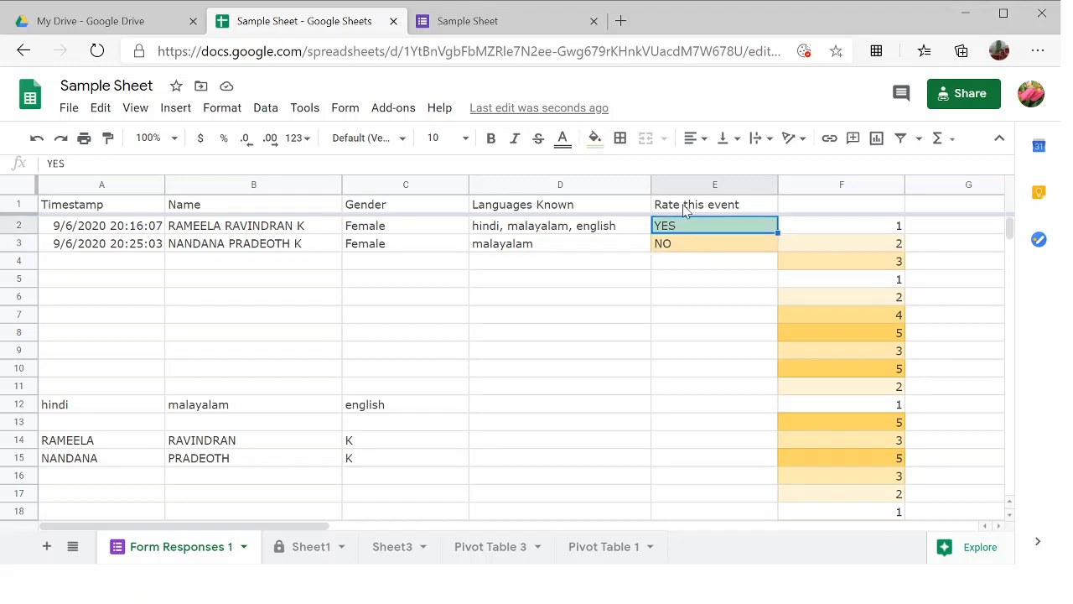
{"action": "left_click", "coordinate": [680, 184]}
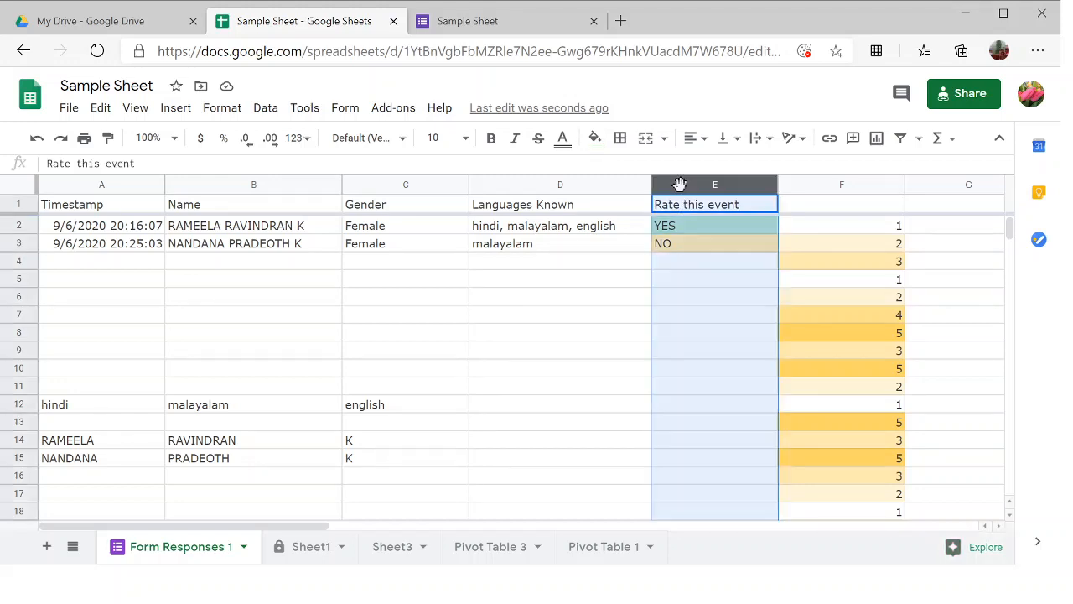
{"action": "left_click", "coordinate": [223, 108]}
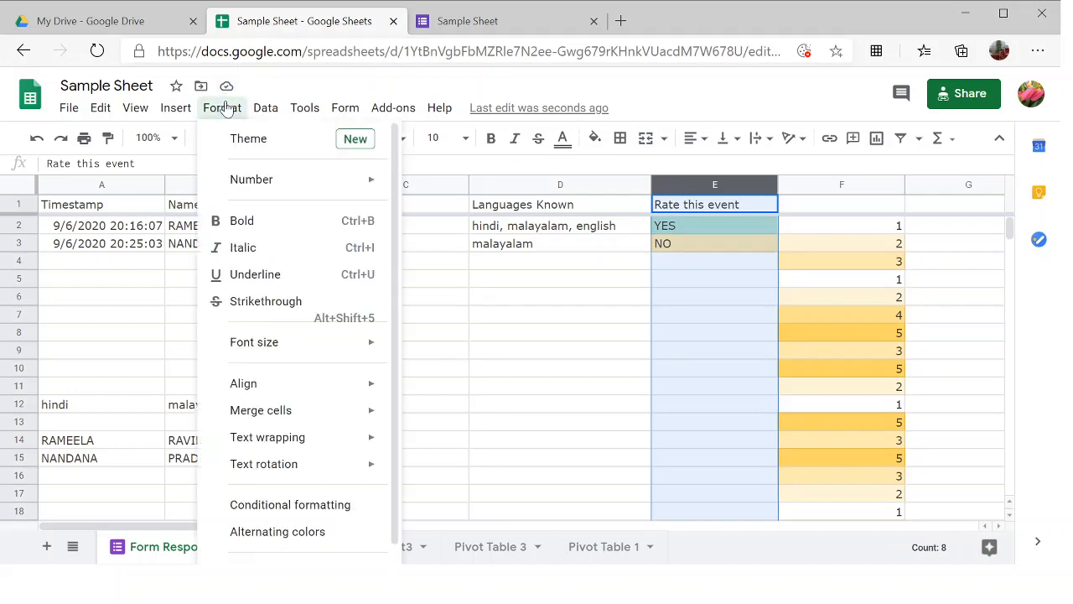
{"action": "left_click", "coordinate": [280, 506]}
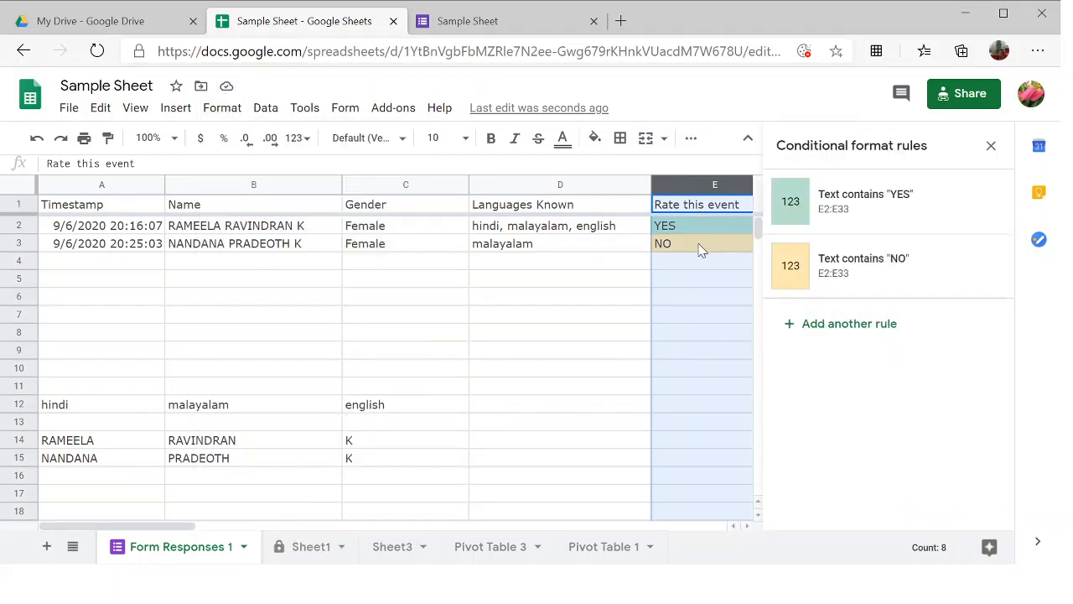
{"action": "left_click", "coordinate": [782, 219]}
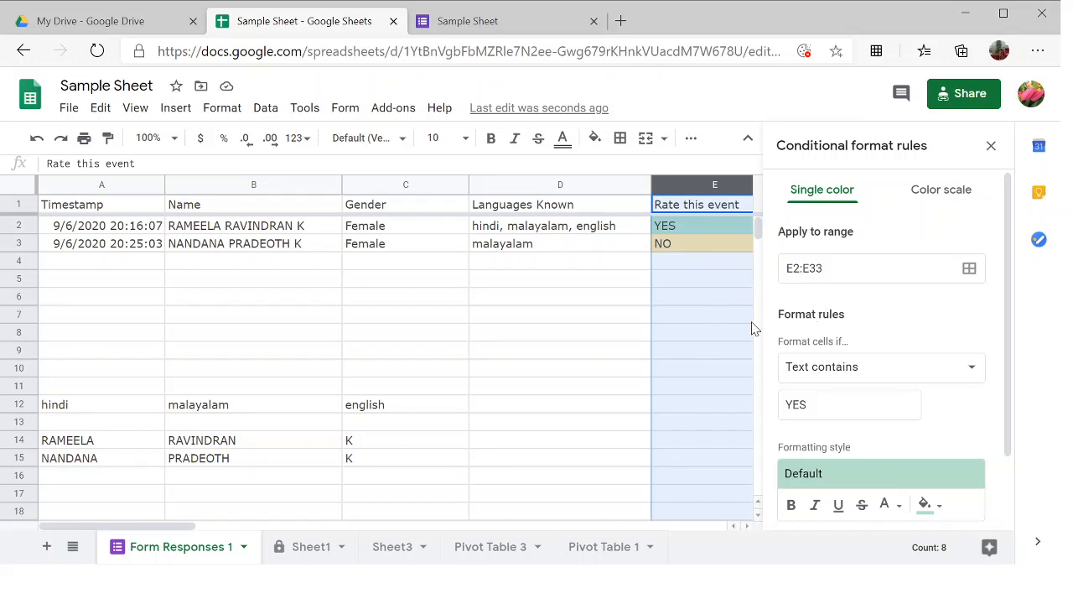
Step: Review the condition types available for the YES rule, keeping Text contains selected
{"action": "left_click", "coordinate": [813, 373]}
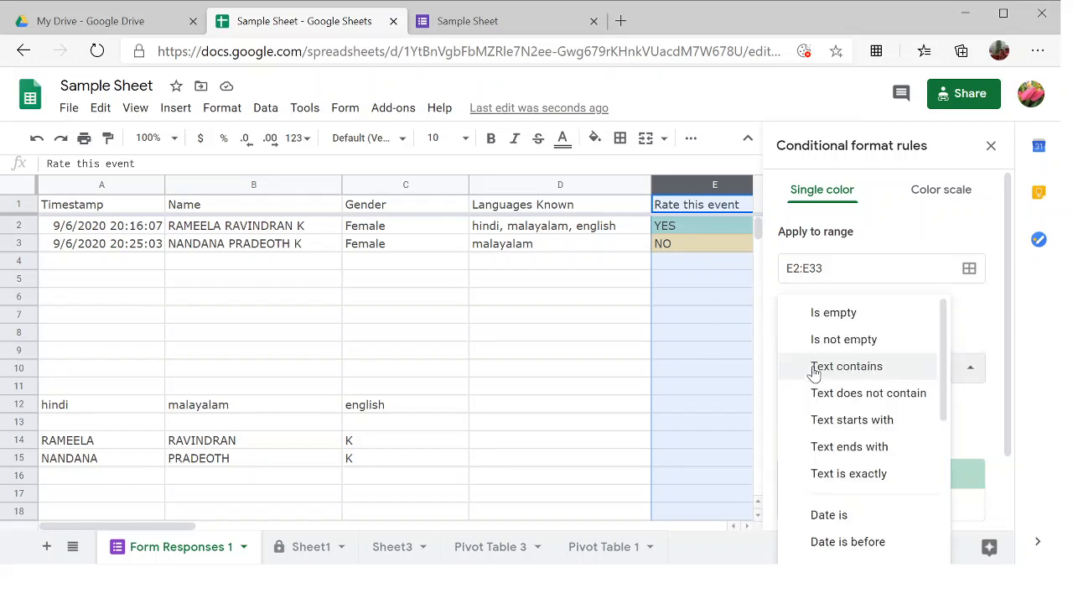
{"action": "left_click", "coordinate": [813, 368]}
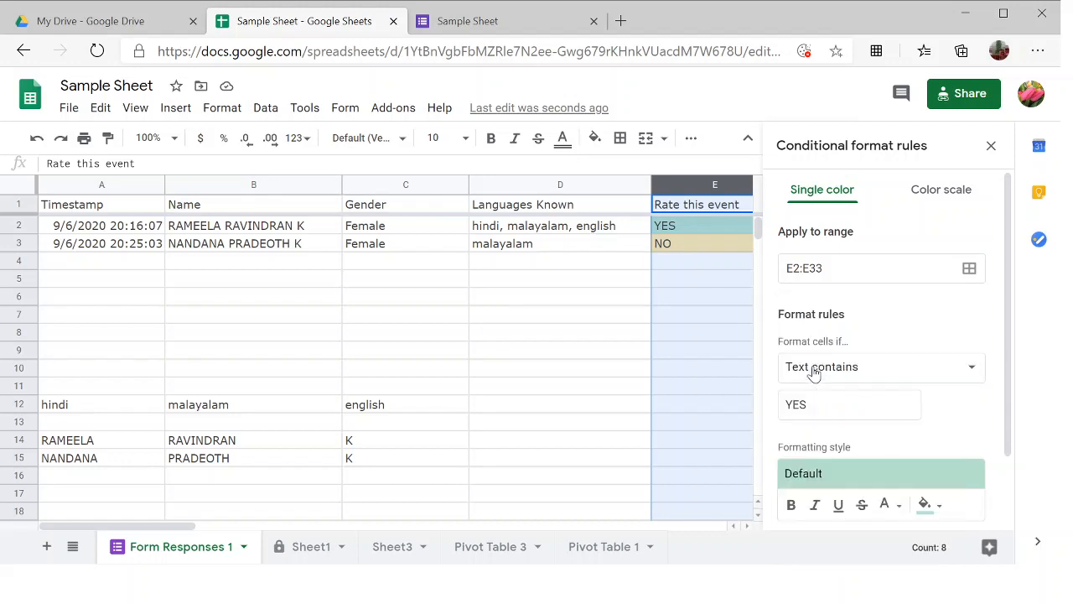
{"action": "scroll", "coordinate": [813, 373], "scroll_direction": "down", "scroll_amount": 1}
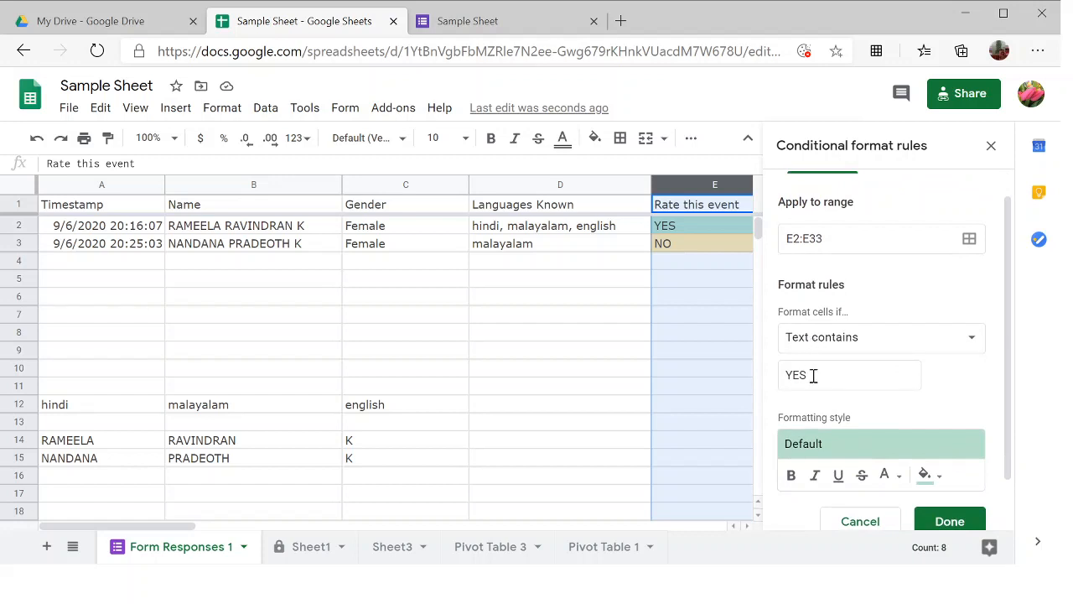
{"action": "left_click", "coordinate": [822, 340]}
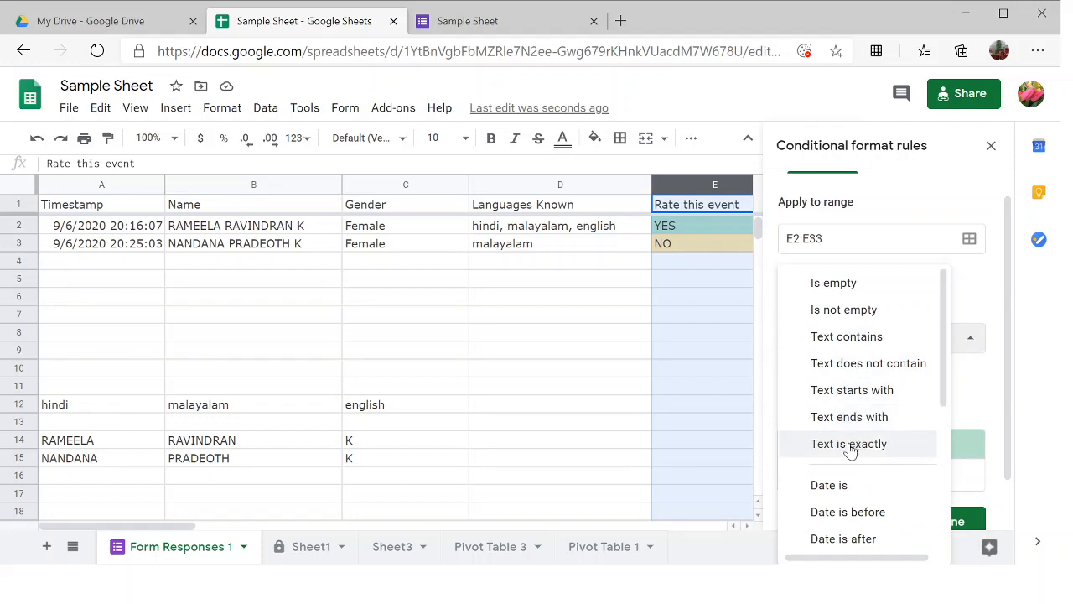
{"action": "left_click", "coordinate": [857, 339]}
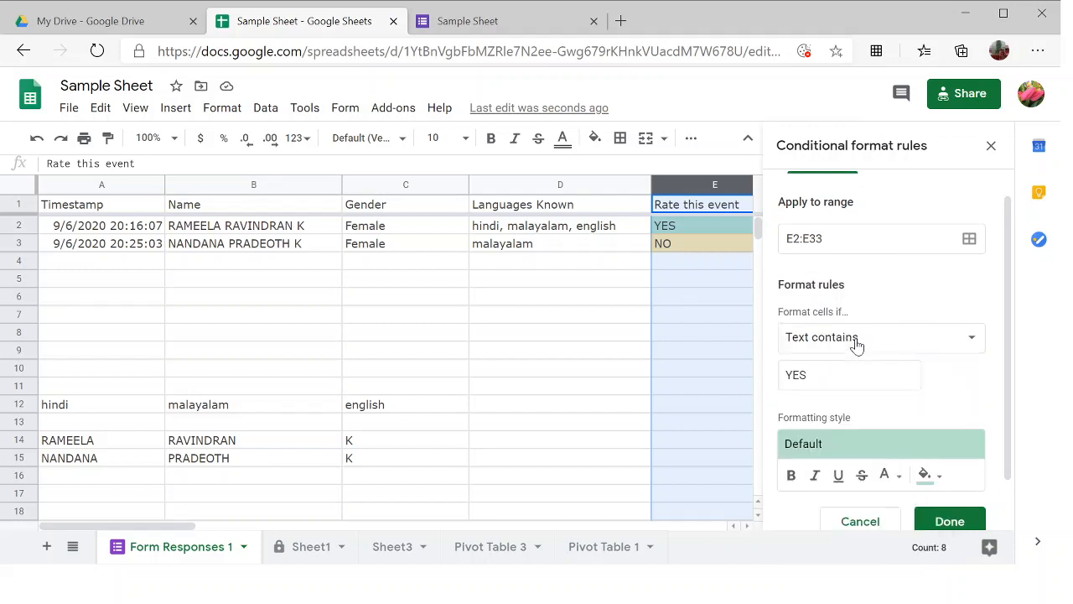
Step: Set the fill colour of the YES rule to magenta
{"action": "scroll", "coordinate": [852, 394], "scroll_direction": "down", "scroll_amount": 2}
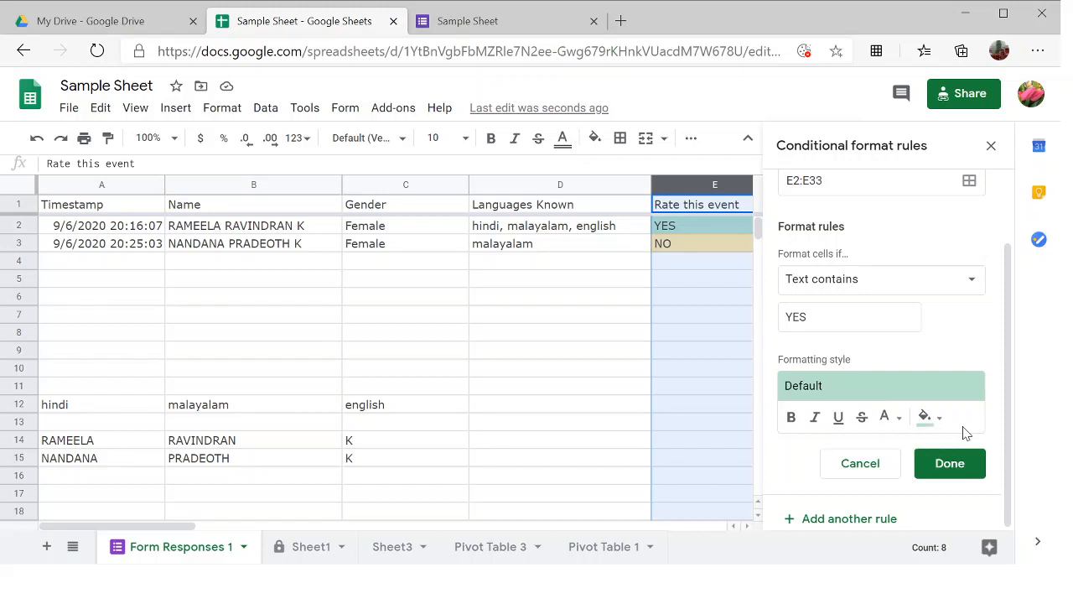
{"action": "left_click", "coordinate": [927, 422]}
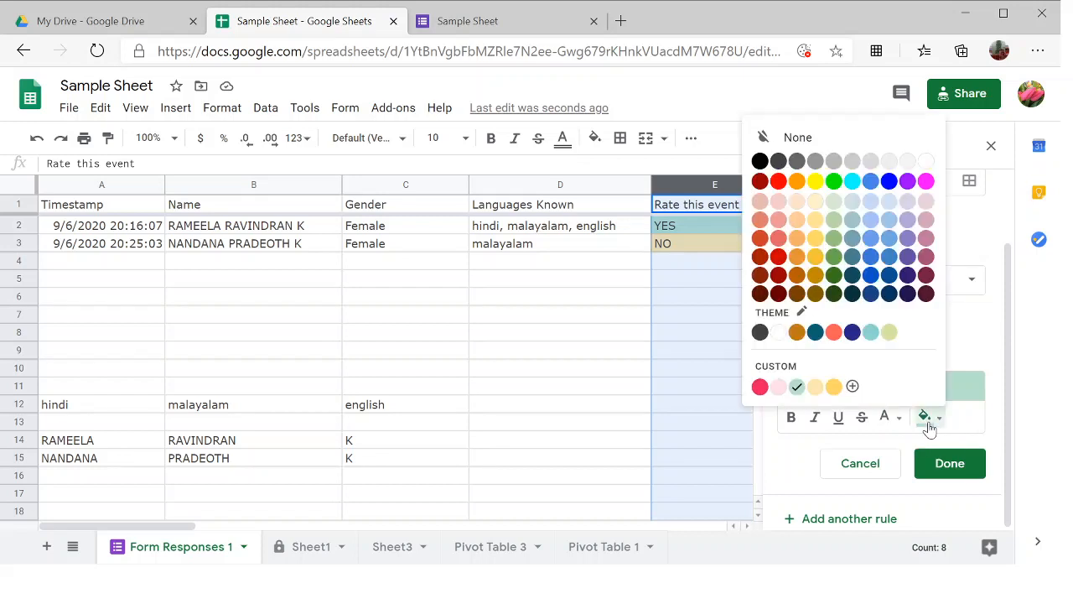
{"action": "left_click", "coordinate": [925, 181]}
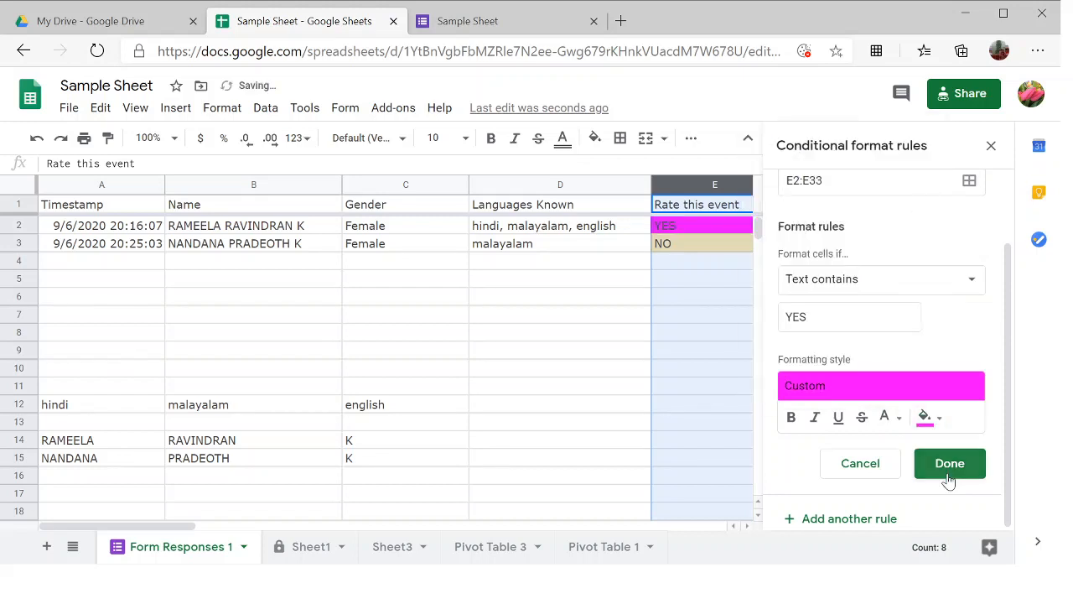
Step: Set the fill colour of the YES rule to a medium green and save the rule
{"action": "left_click", "coordinate": [937, 425]}
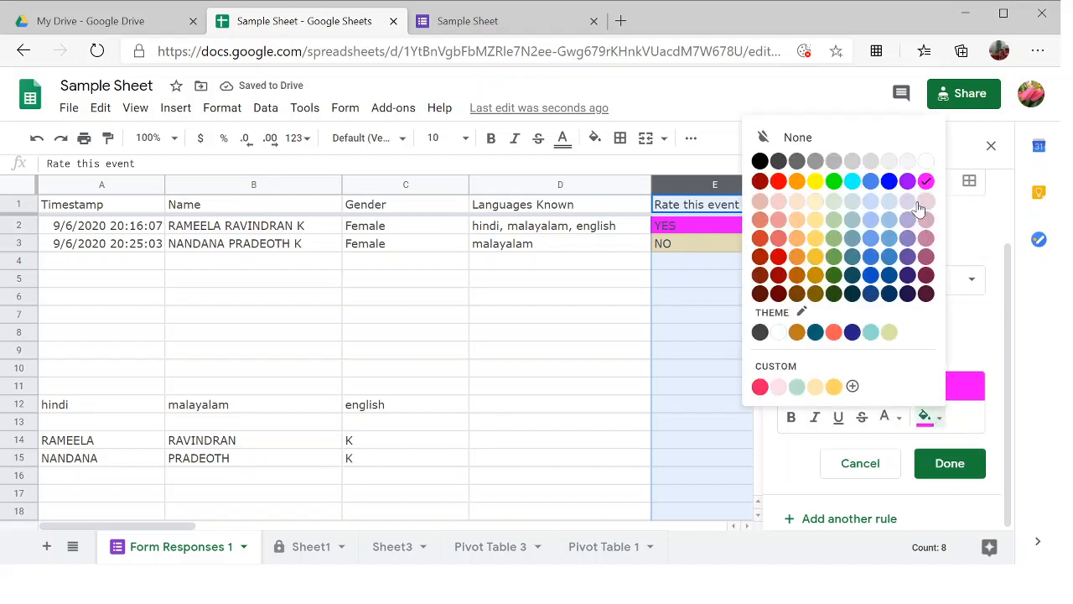
{"action": "left_click", "coordinate": [832, 259]}
{"action": "left_click", "coordinate": [942, 464]}
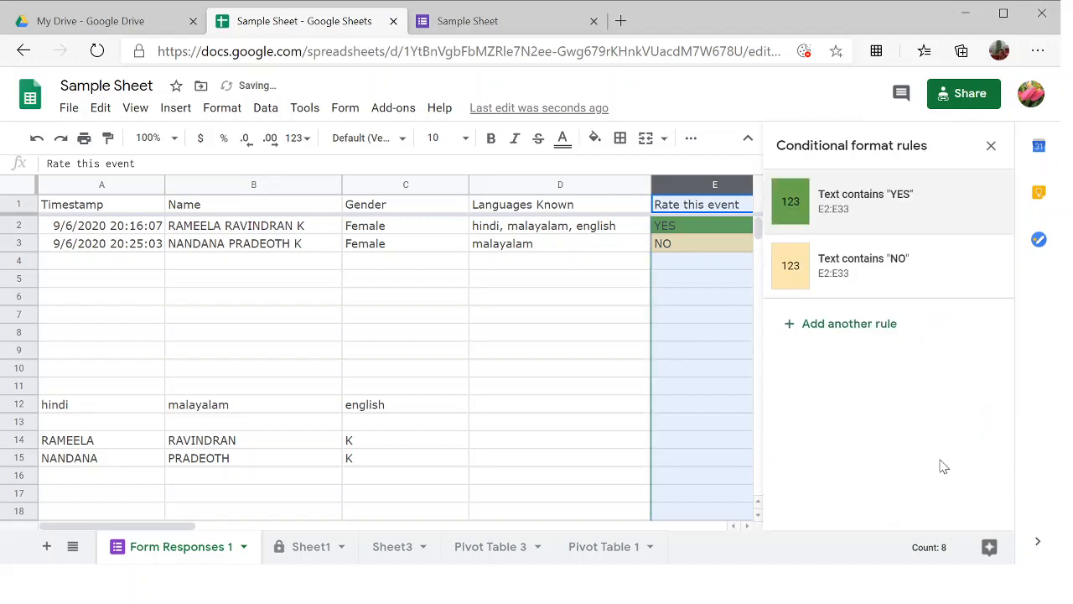
Step: Enter YES in E4 to test the conditional formatting rule
{"action": "left_click", "coordinate": [670, 266]}
{"action": "left_click", "coordinate": [677, 226]}
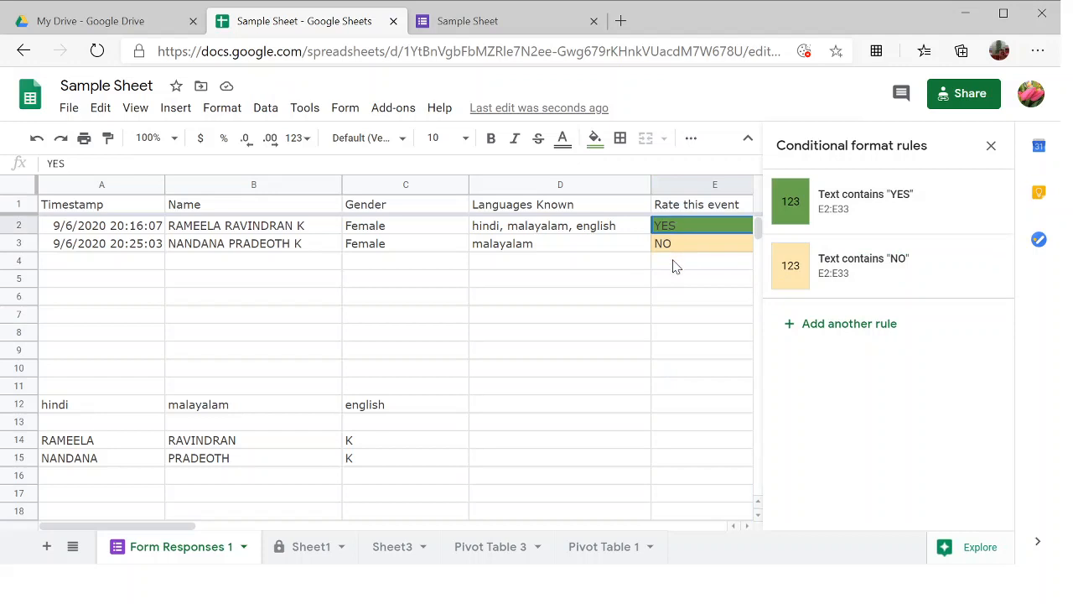
{"action": "left_click", "coordinate": [675, 262]}
{"action": "type", "text": "YES"}
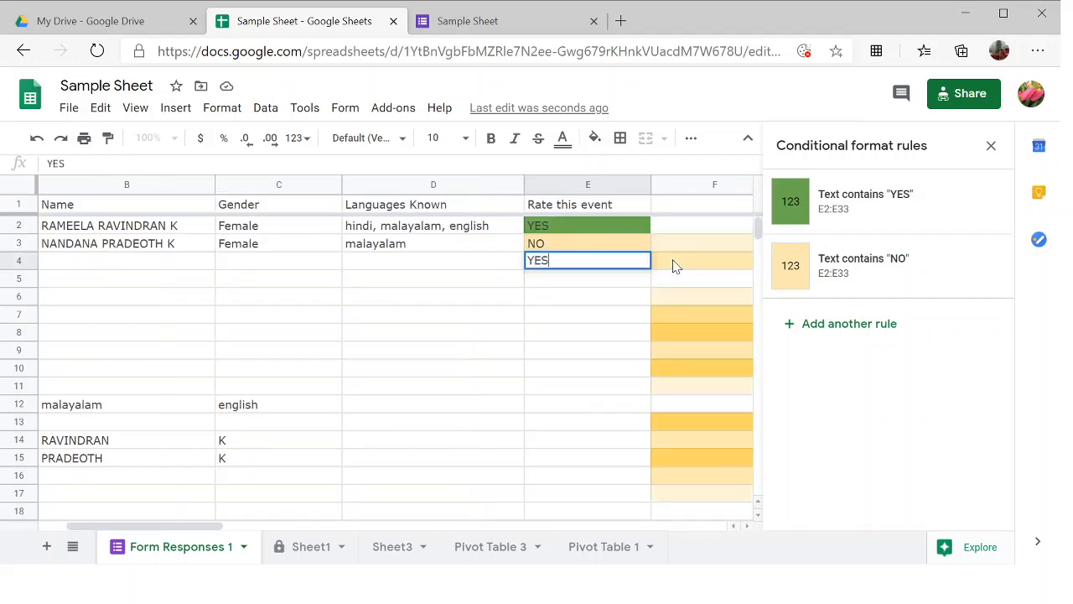
{"action": "key", "text": "Return"}
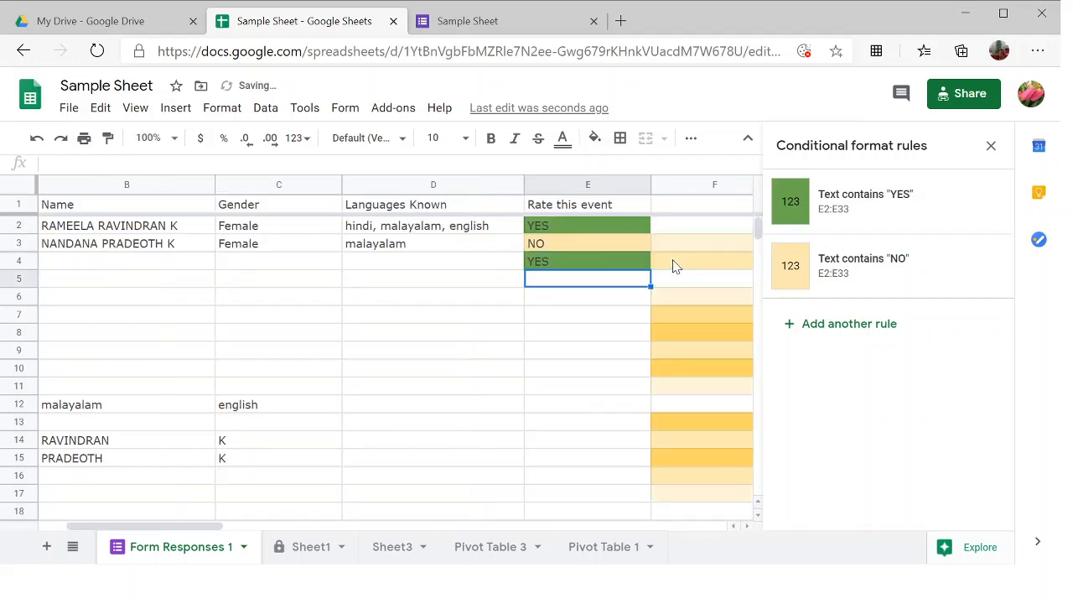
Step: Set the fill colour of the NO rule to yellow and save the rule
{"action": "left_click", "coordinate": [611, 246]}
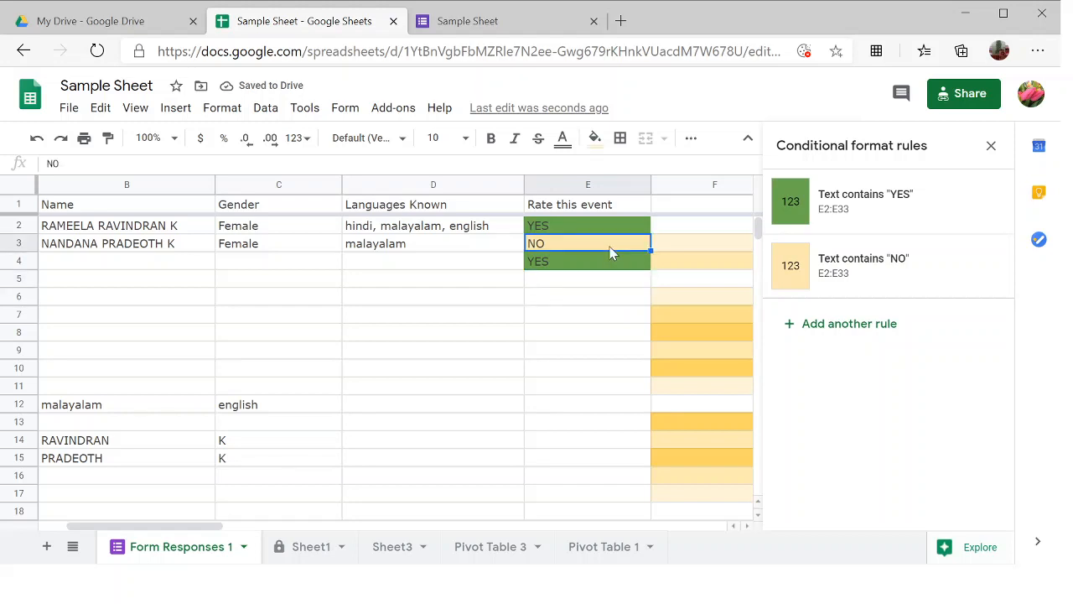
{"action": "left_click", "coordinate": [873, 268]}
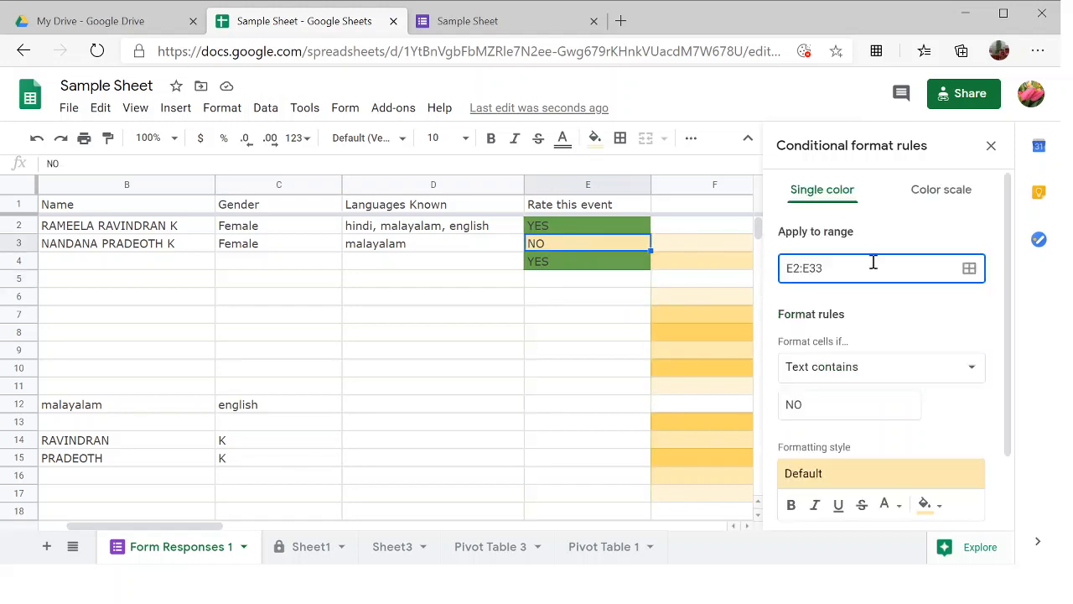
{"action": "scroll", "coordinate": [877, 450], "scroll_direction": "down", "scroll_amount": 1}
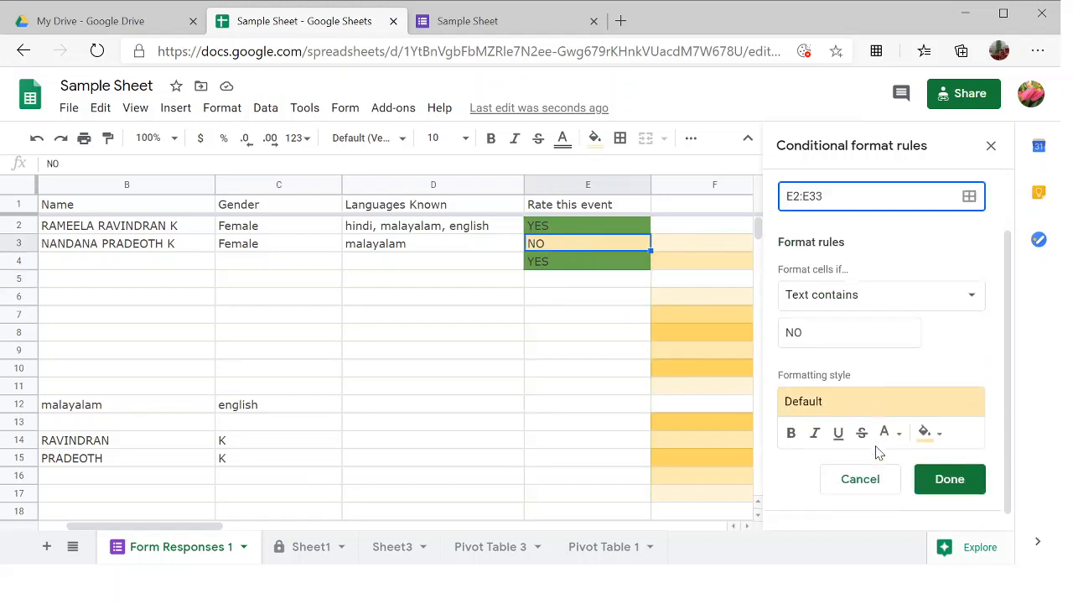
{"action": "left_click", "coordinate": [927, 422]}
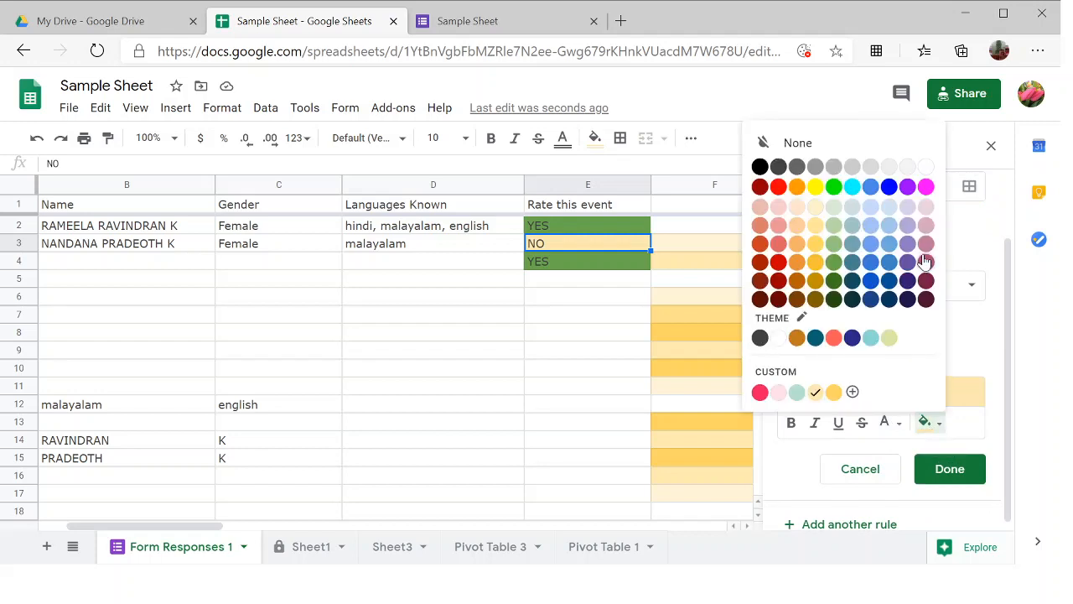
{"action": "left_click", "coordinate": [814, 188]}
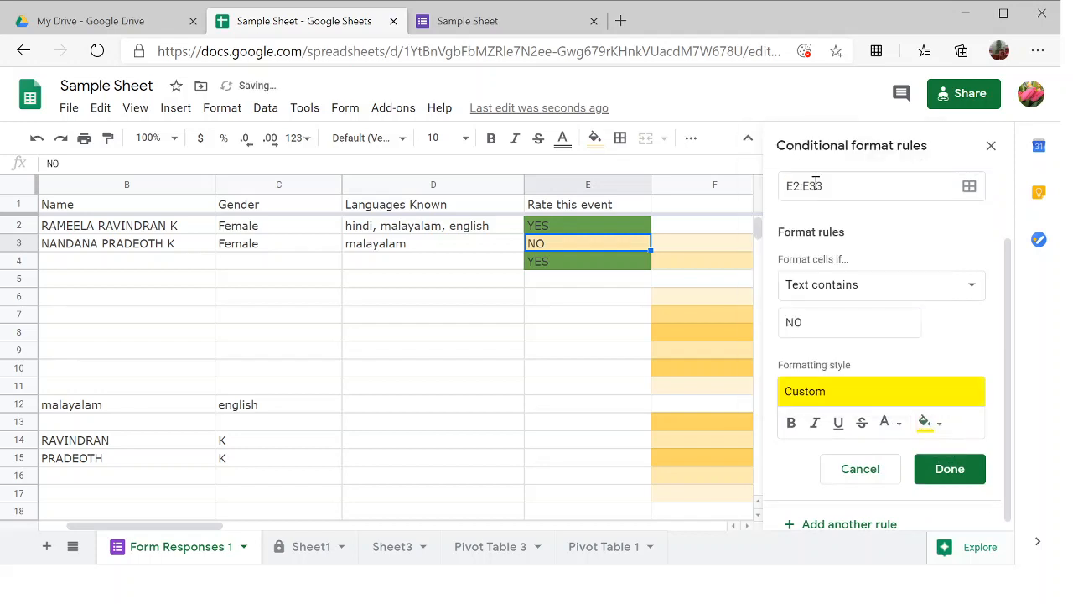
{"action": "left_click", "coordinate": [952, 474]}
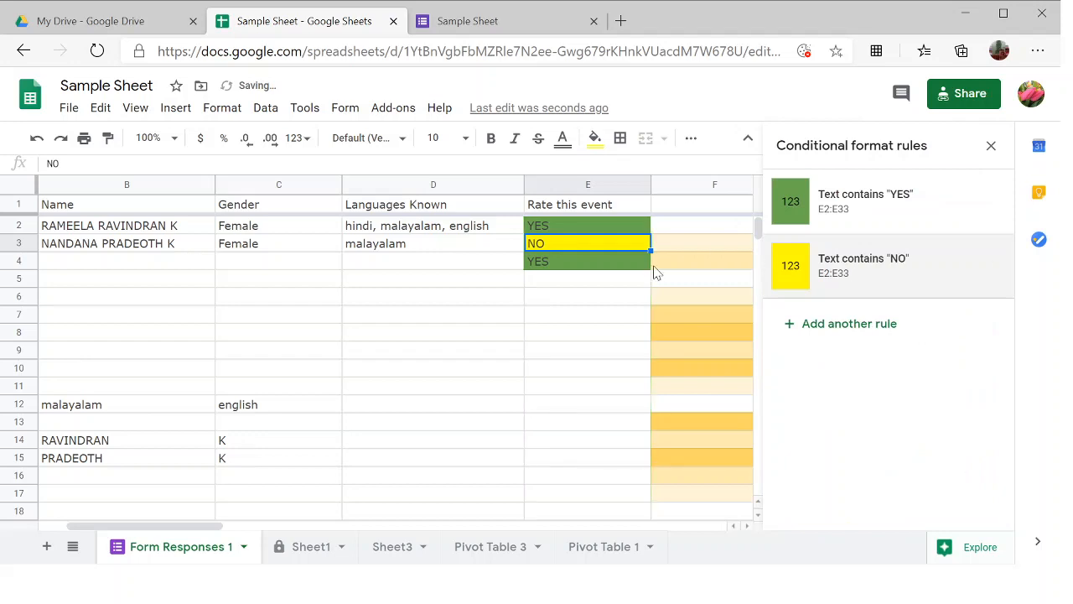
Step: Enter YES, NO, YES and NO in cells E5 to E8 to test both conditional formatting rules
{"action": "left_click", "coordinate": [559, 285]}
{"action": "type", "text": "YES"}
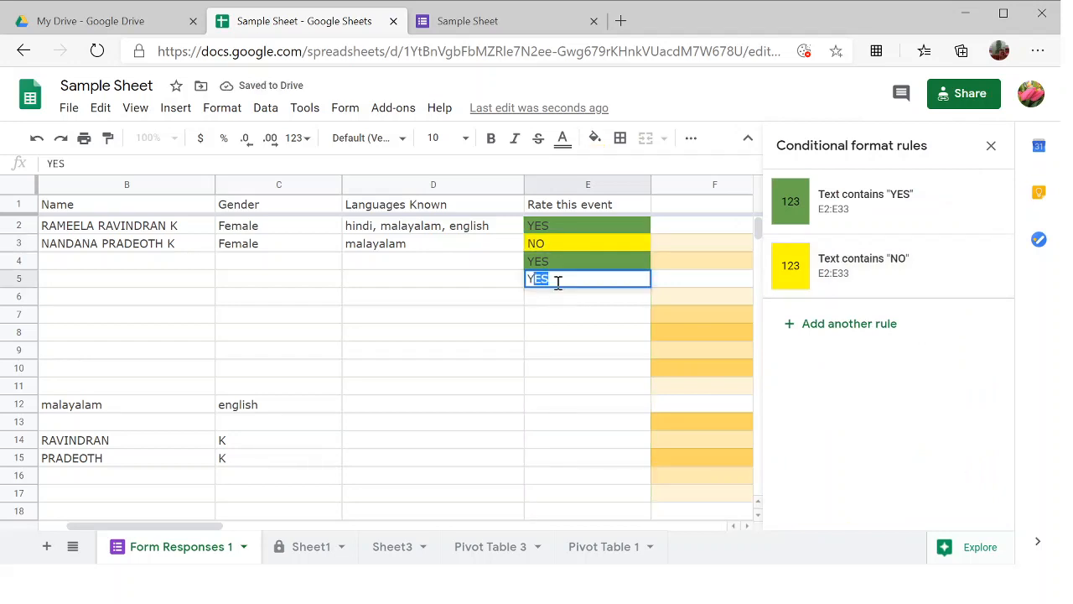
{"action": "key", "text": "Return"}
{"action": "type", "text": "NO"}
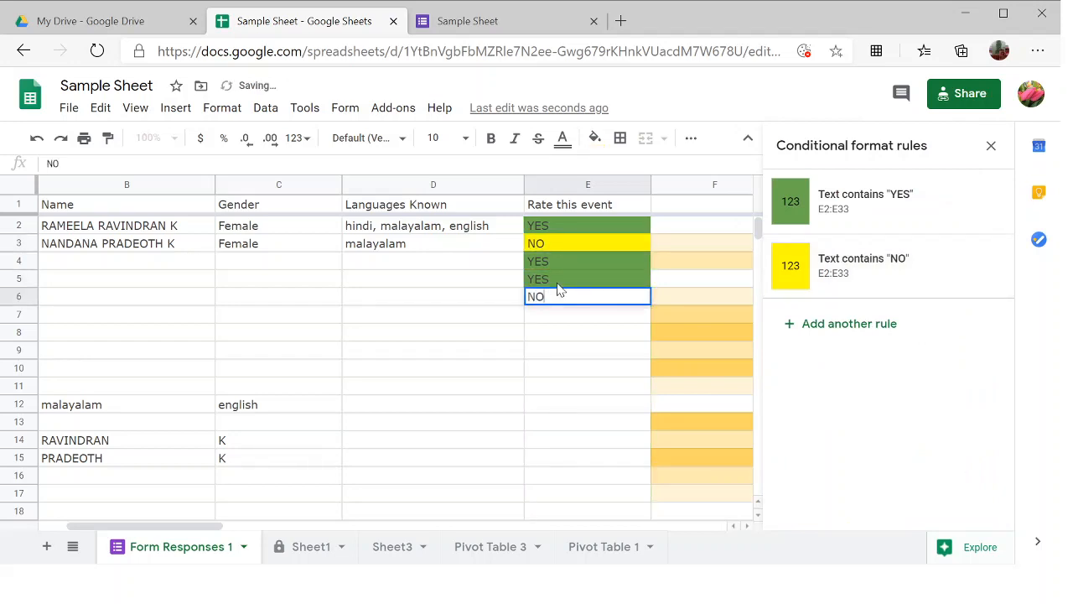
{"action": "key", "text": "Return"}
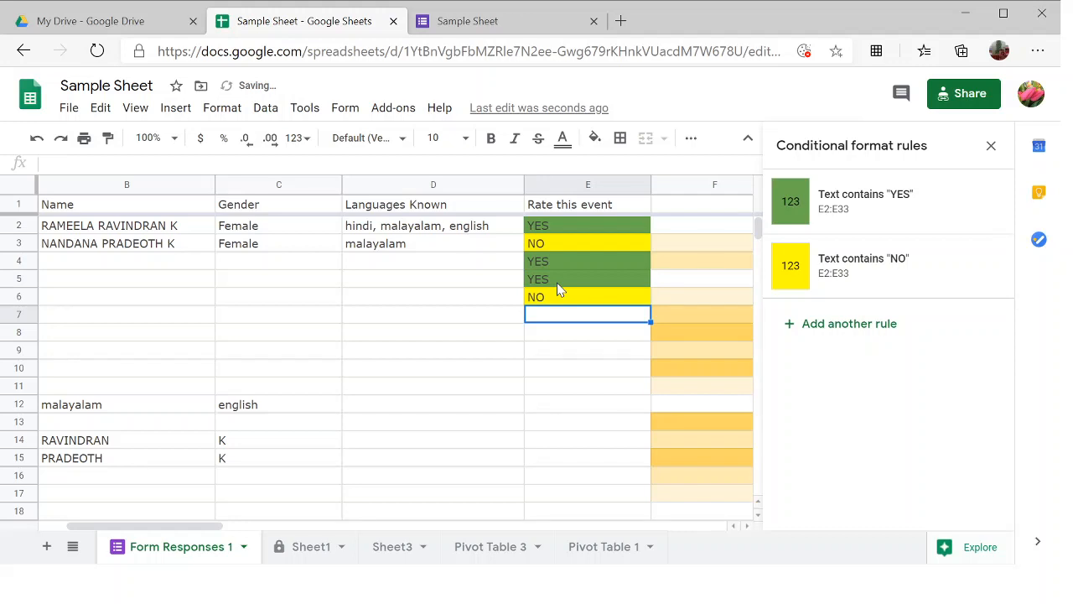
{"action": "type", "text": "YES"}
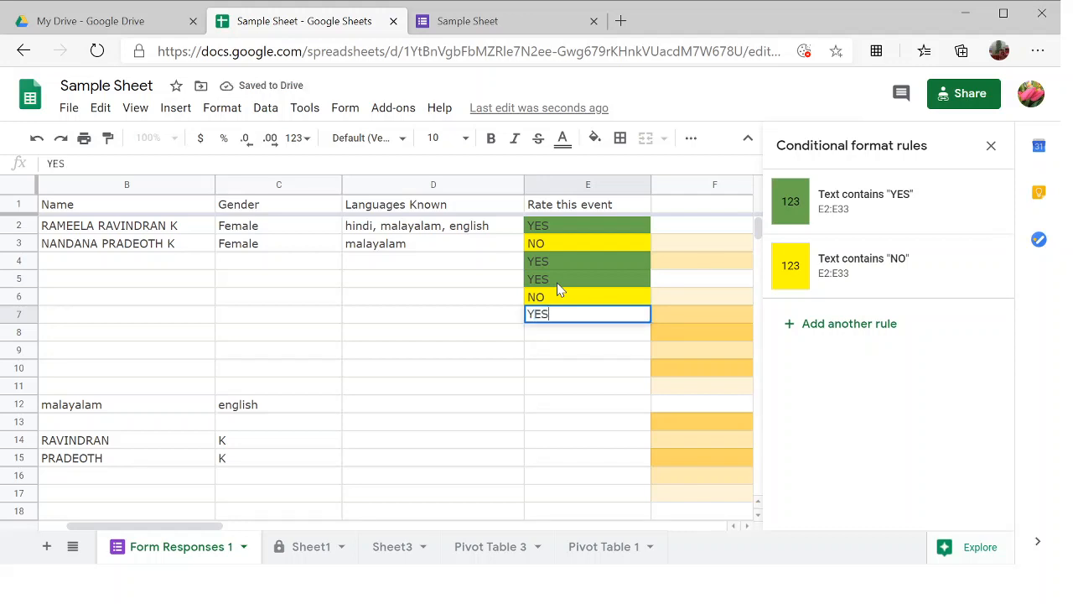
{"action": "key", "text": "Return"}
{"action": "type", "text": "NO"}
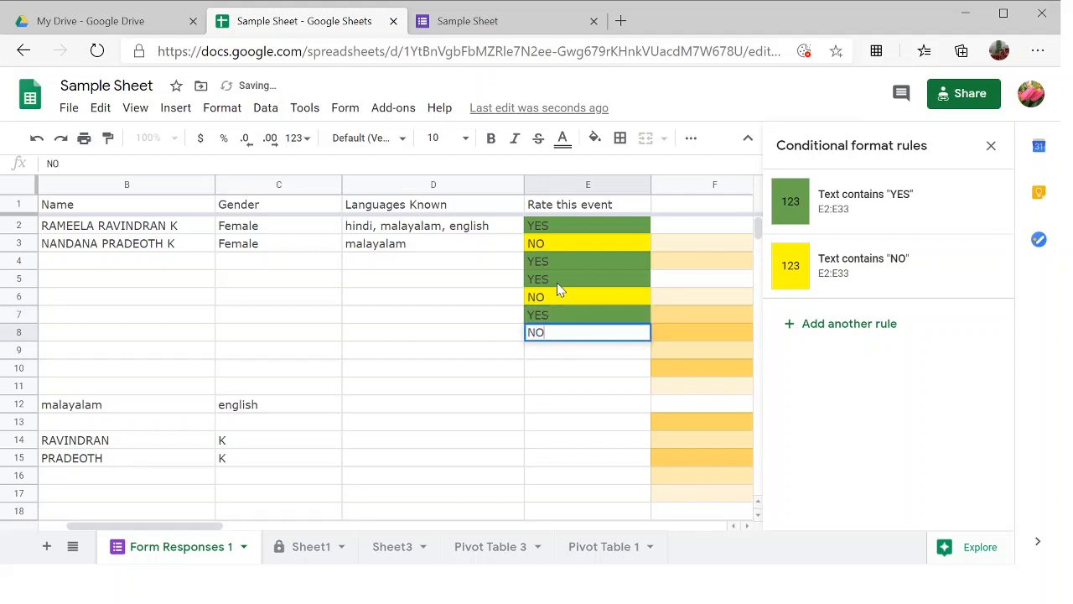
{"action": "key", "text": "Return"}
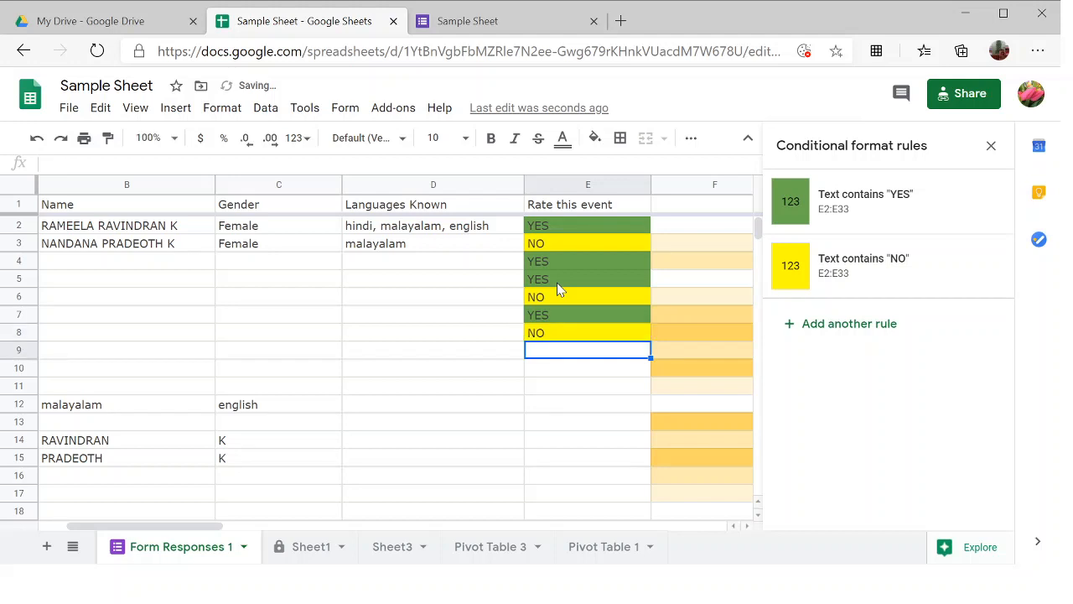
Step: Select the numbers in column F from F2 to F30
{"action": "left_click", "coordinate": [705, 233]}
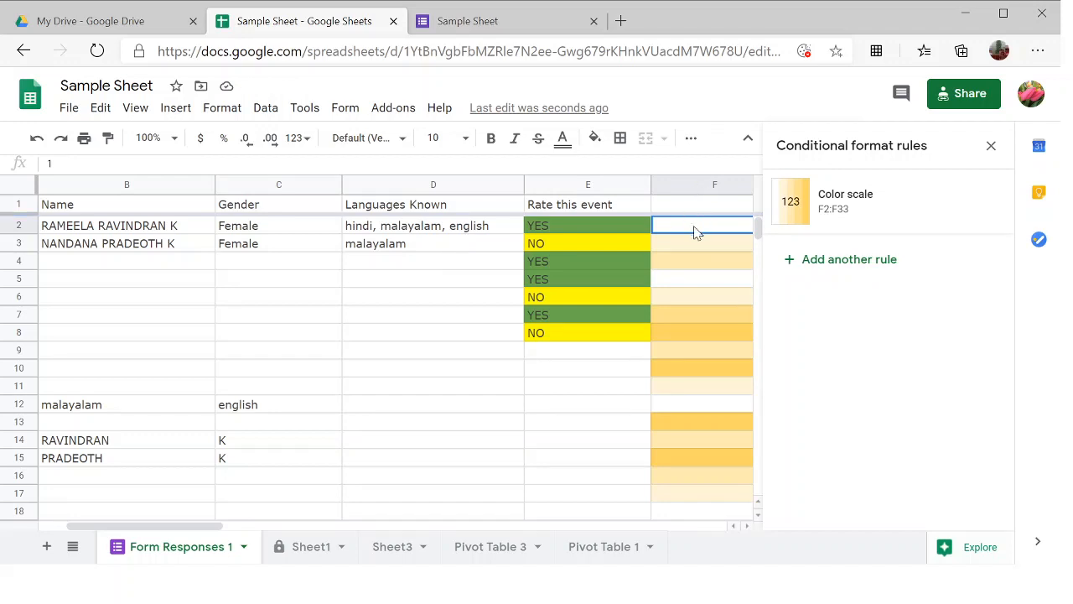
{"action": "key", "text": "shift+Down"}
{"action": "key", "text": "shift+Down"}
{"action": "key", "text": "shift+Down"}
{"action": "key", "text": "shift+Down"}
{"action": "key", "text": "shift+Down"}
{"action": "key", "text": "shift+Down"}
{"action": "key", "text": "shift+Down"}
{"action": "key", "text": "shift+Down"}
{"action": "key", "text": "shift+Down"}
{"action": "key", "text": "shift+Down"}
{"action": "key", "text": "shift+Down"}
{"action": "key", "text": "shift+Down"}
{"action": "key", "text": "shift+Down"}
{"action": "key", "text": "shift+Down"}
{"action": "key", "text": "shift+Down"}
{"action": "key", "text": "shift+Down"}
{"action": "key", "text": "shift+Down"}
{"action": "key", "text": "shift+Down"}
{"action": "key", "text": "shift+Down"}
{"action": "key", "text": "shift+Down"}
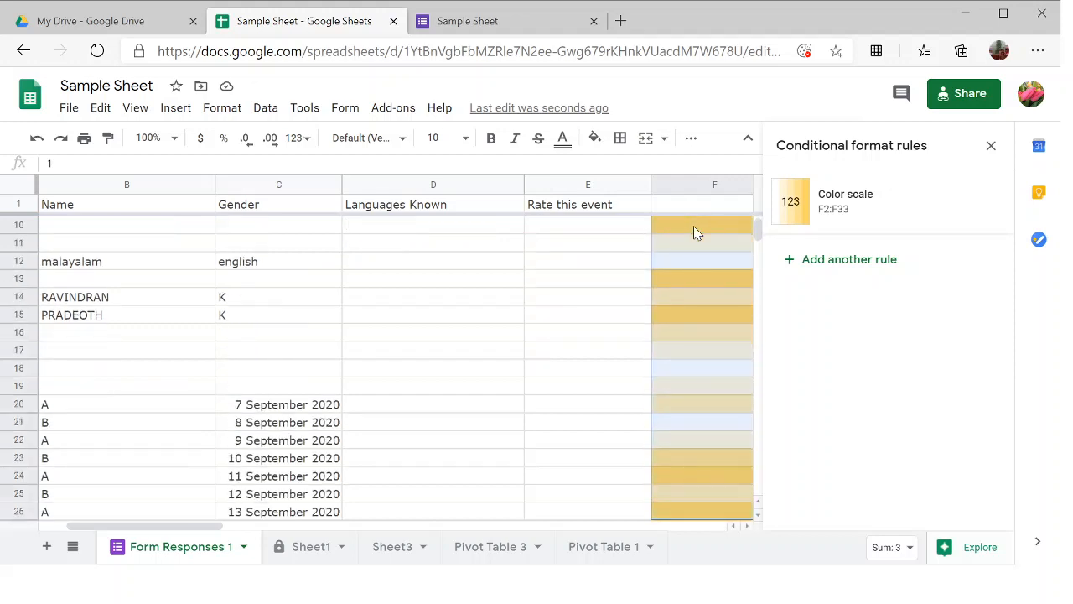
{"action": "key", "text": "shift+Down"}
{"action": "key", "text": "shift+Right"}
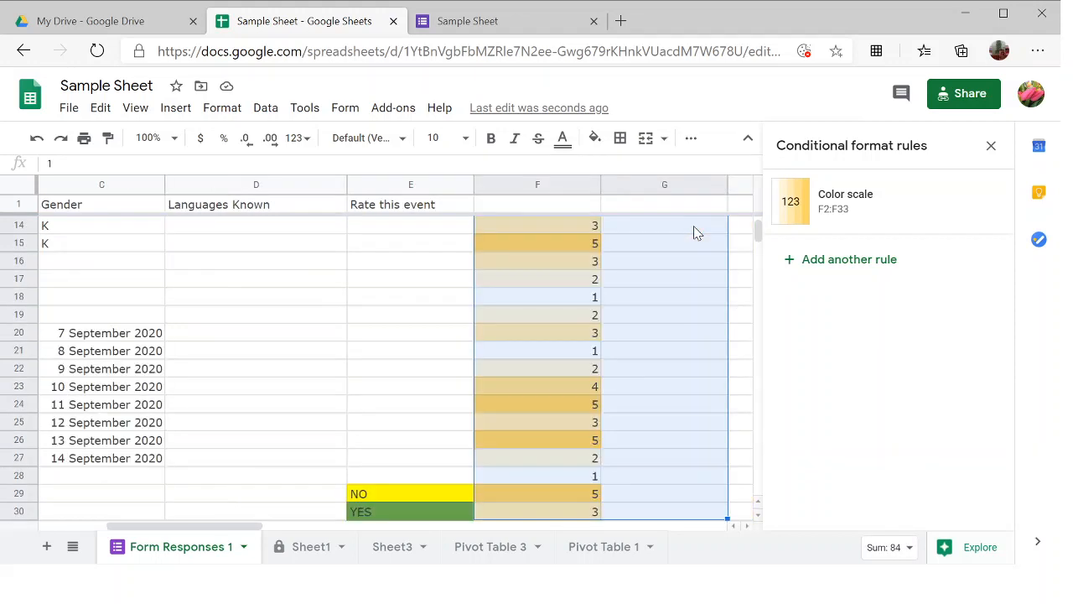
{"action": "key", "text": "shift+Up"}
{"action": "key", "text": "shift+Down"}
{"action": "key", "text": "shift+Left"}
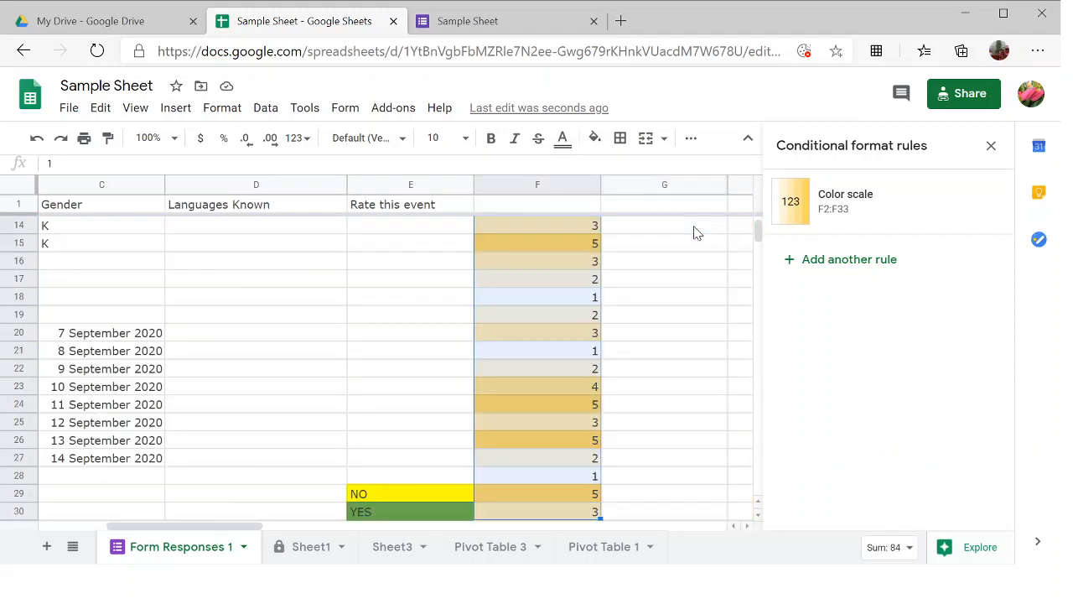
Step: Change the colour scale rule on F2:F33 to the green-yellow-red preset and save it
{"action": "left_click", "coordinate": [848, 194]}
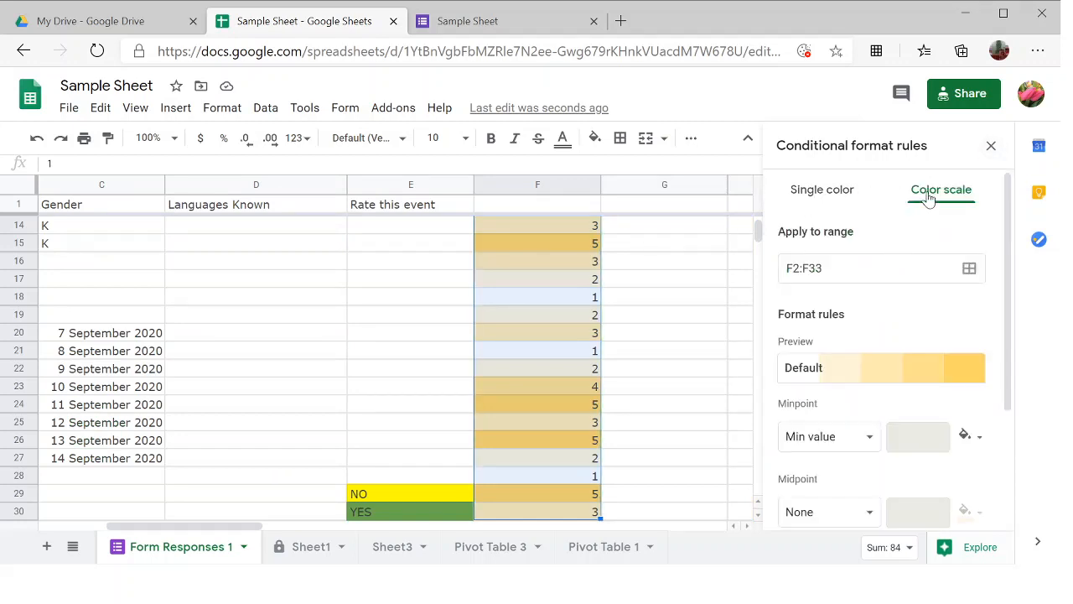
{"action": "scroll", "coordinate": [853, 381], "scroll_direction": "down", "scroll_amount": 3}
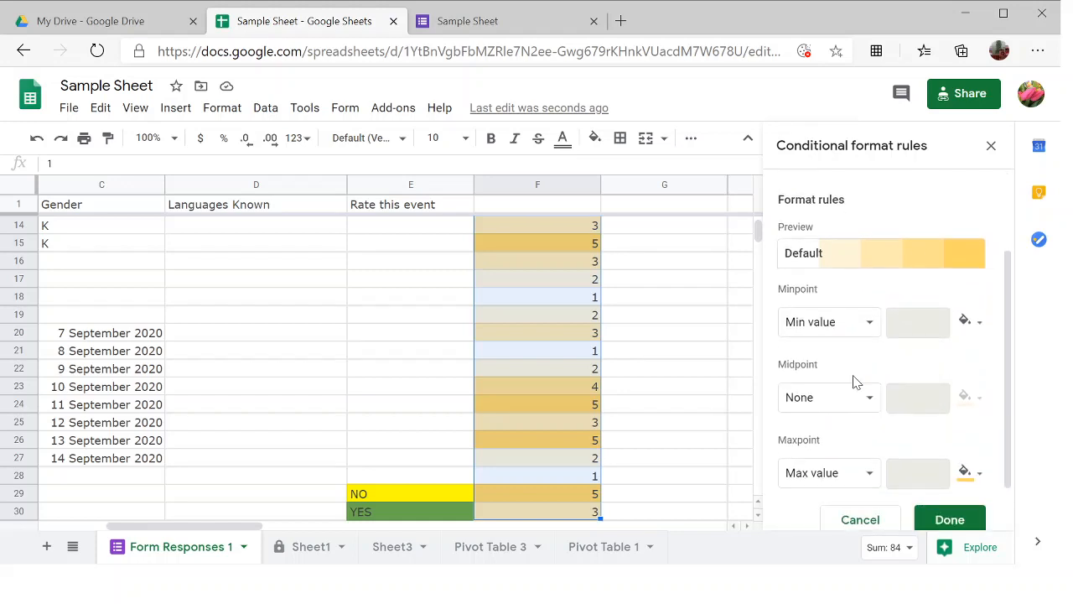
{"action": "scroll", "coordinate": [573, 308], "scroll_direction": "up", "scroll_amount": 2}
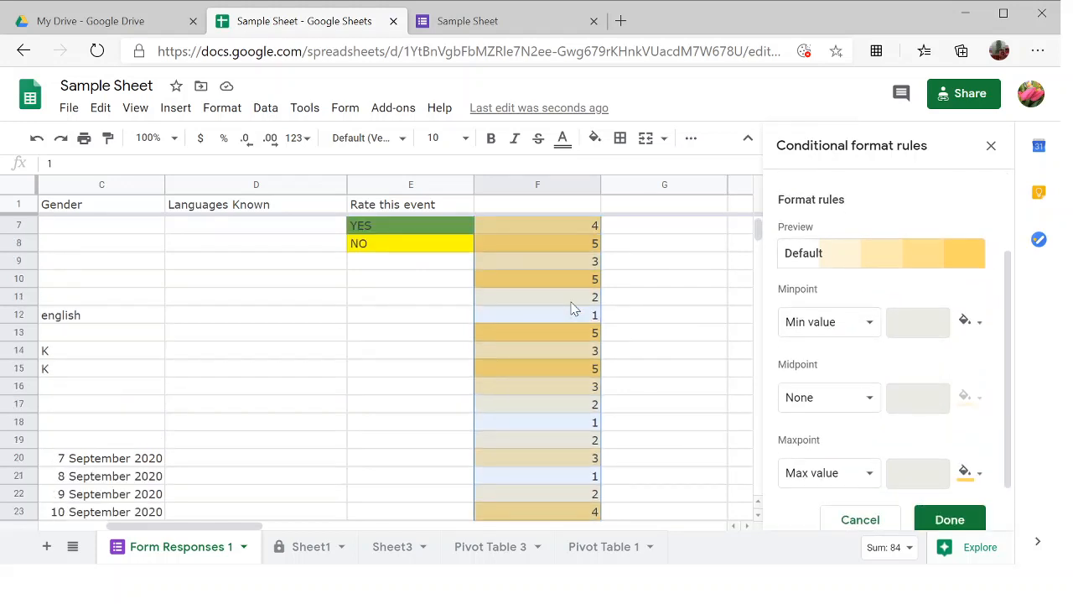
{"action": "scroll", "coordinate": [572, 309], "scroll_direction": "up", "scroll_amount": 2}
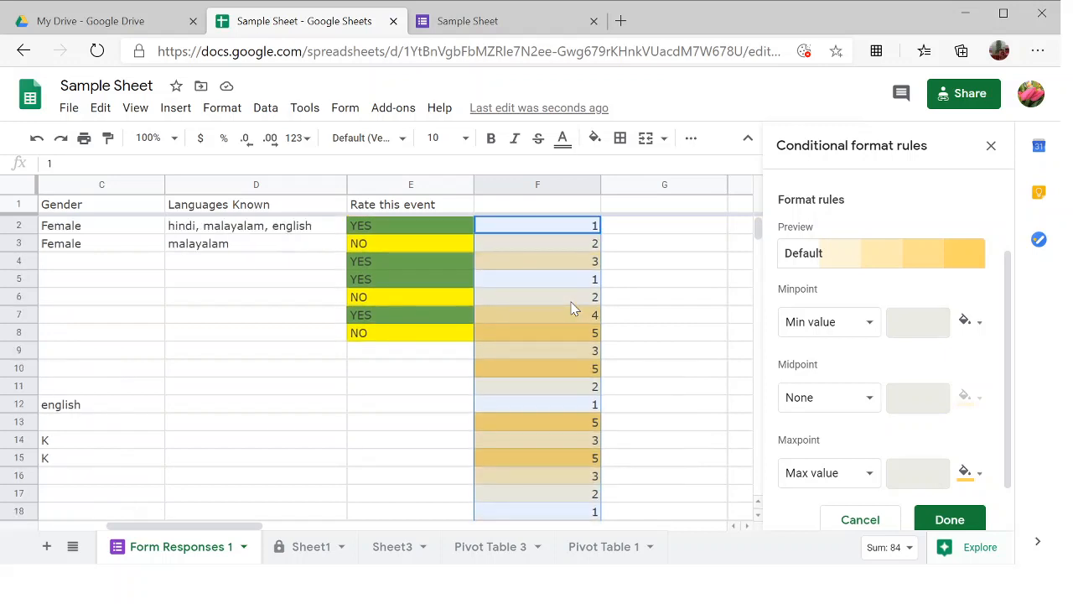
{"action": "left_click", "coordinate": [883, 261]}
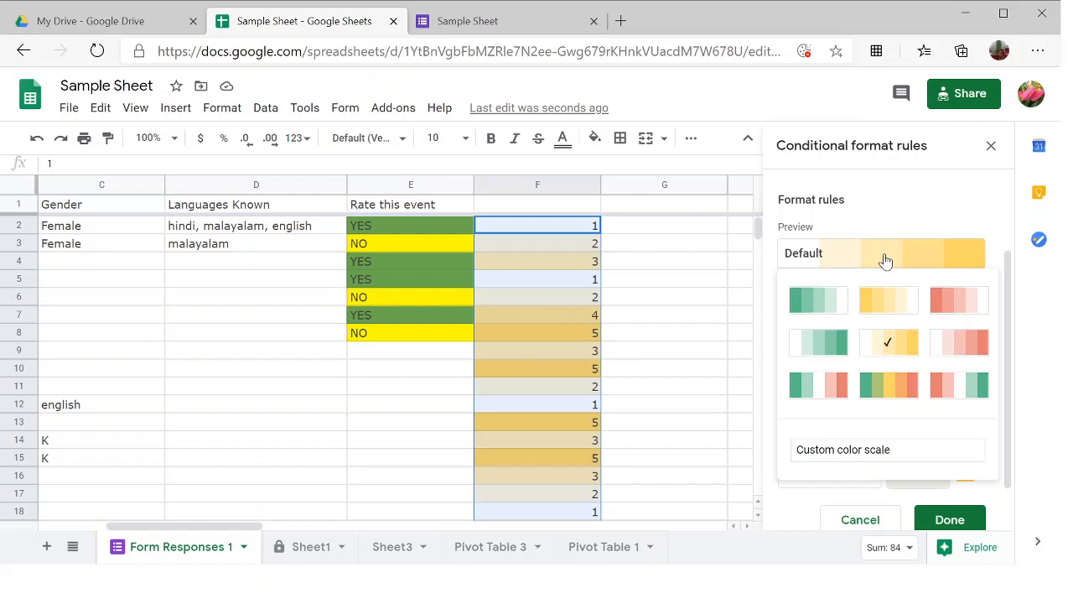
{"action": "left_click", "coordinate": [891, 381]}
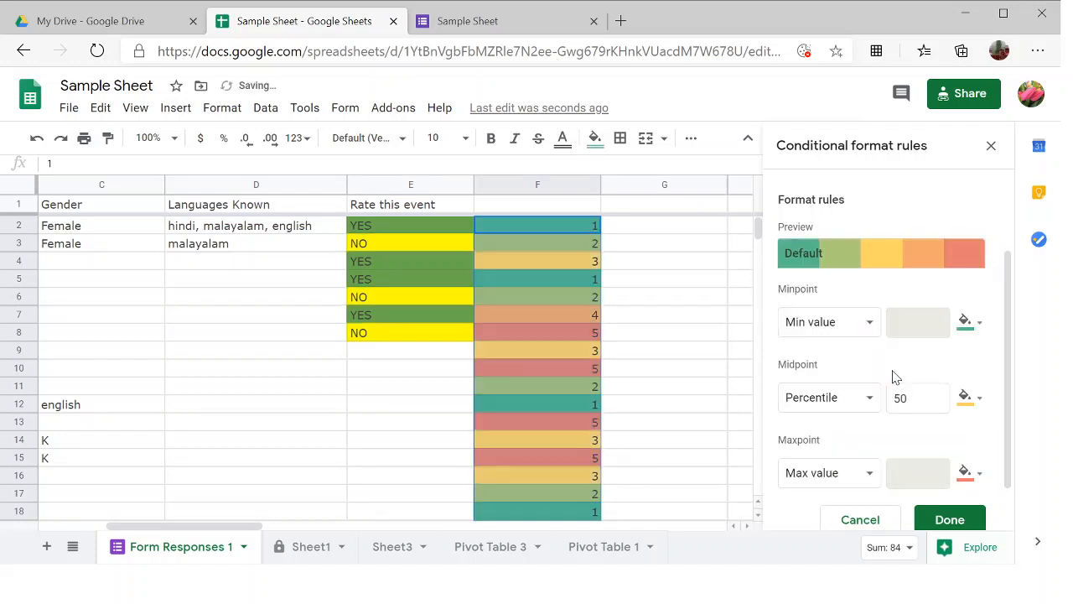
{"action": "scroll", "coordinate": [894, 376], "scroll_direction": "down", "scroll_amount": 2}
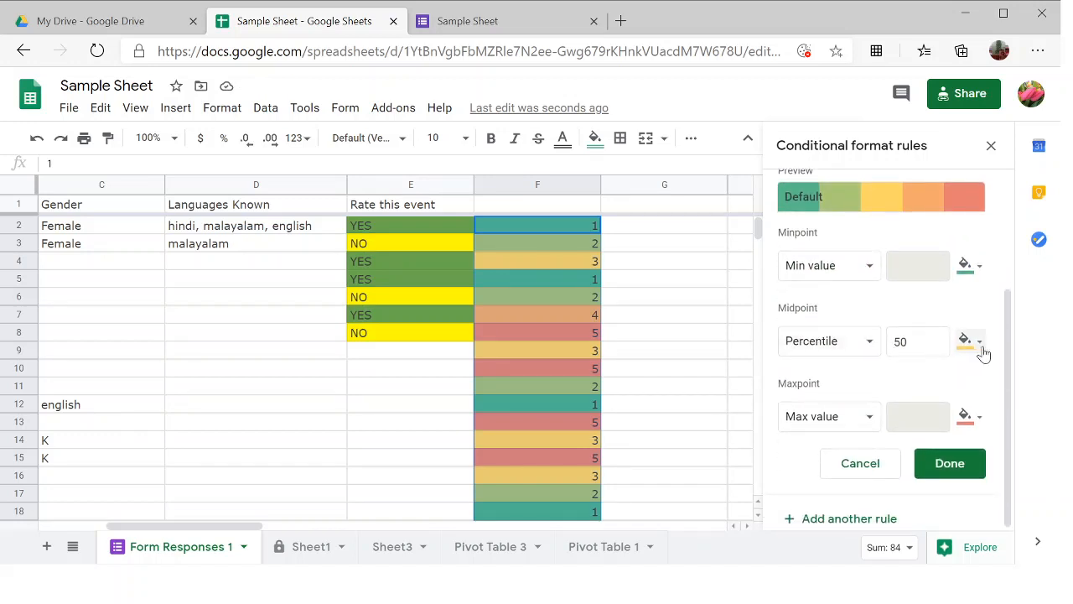
{"action": "left_click", "coordinate": [944, 475]}
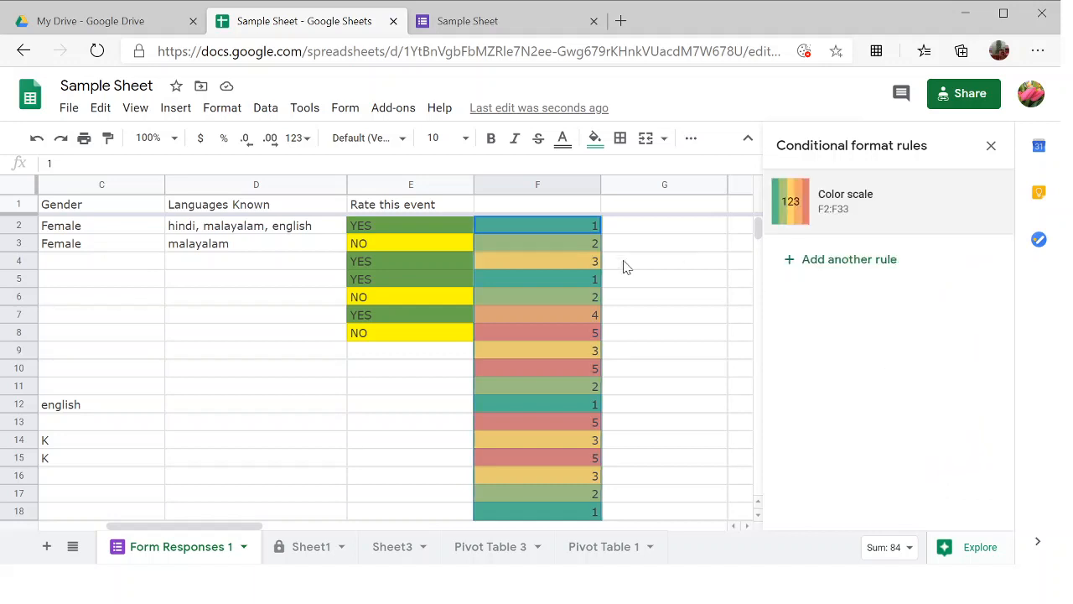
Step: Switch the colour scale rule on F2:F33 to the white-to-red preset
{"action": "left_click", "coordinate": [826, 205]}
{"action": "left_click", "coordinate": [881, 374]}
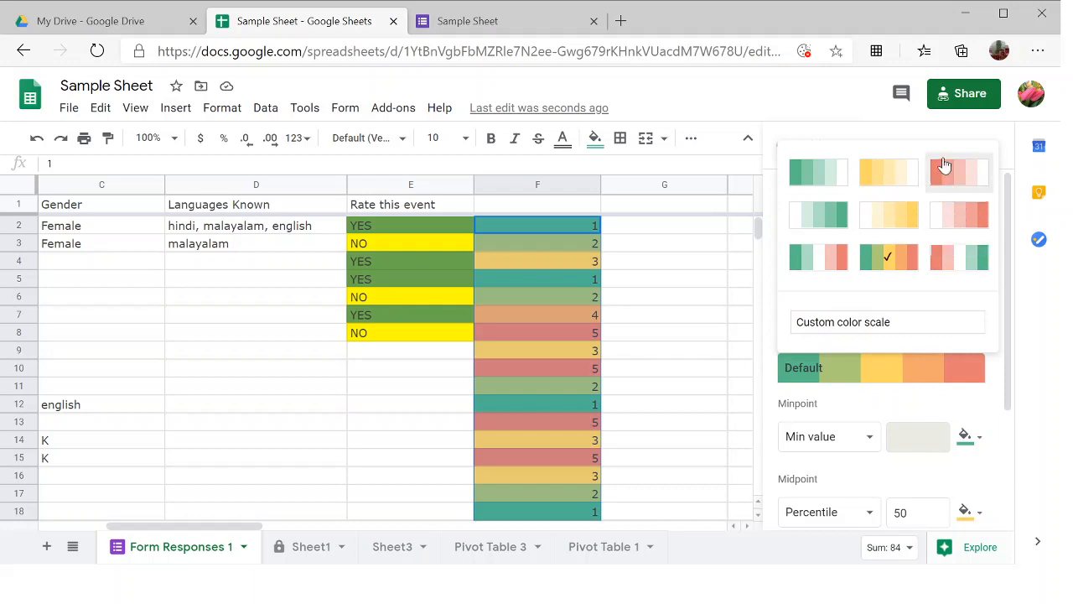
{"action": "left_click", "coordinate": [960, 240]}
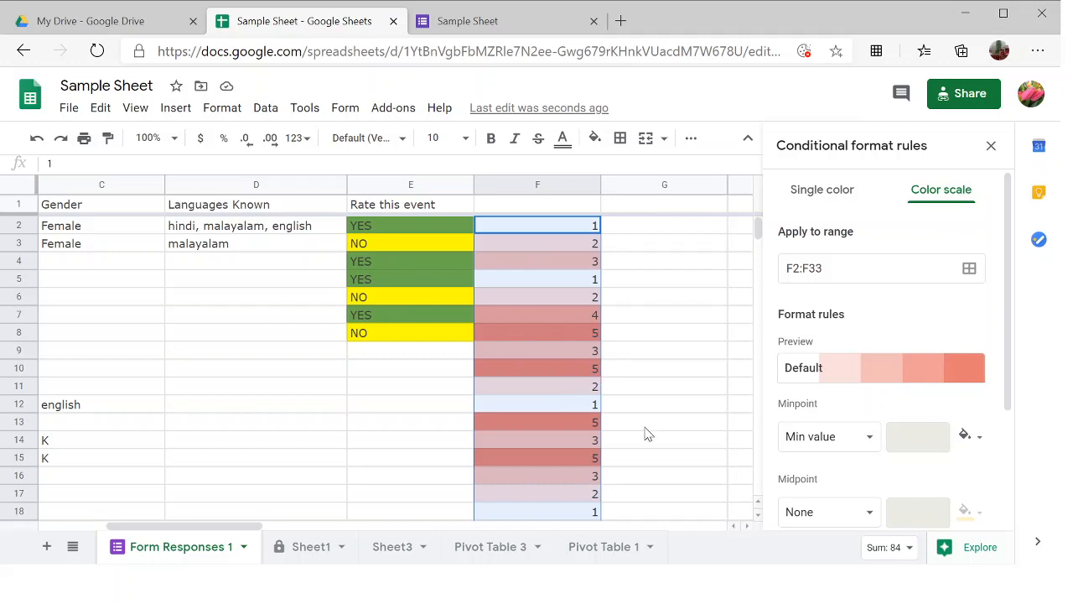
{"action": "left_click", "coordinate": [629, 236]}
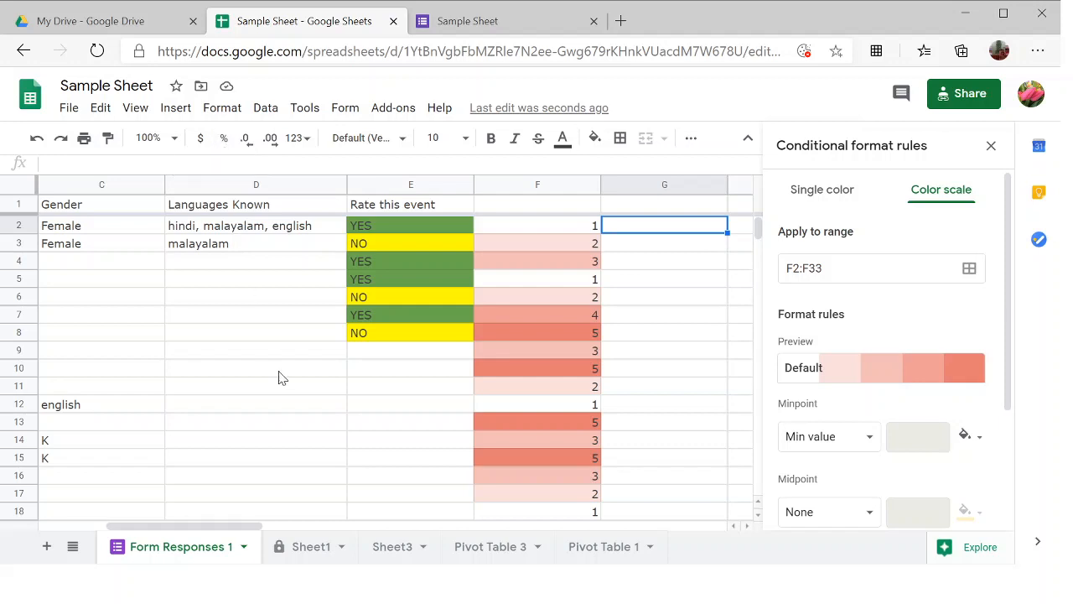
Step: Try out a notification rule for when a user submits a form, sent as a daily digest email, and discard it
{"action": "scroll", "coordinate": [224, 366], "scroll_direction": "left", "scroll_amount": 5}
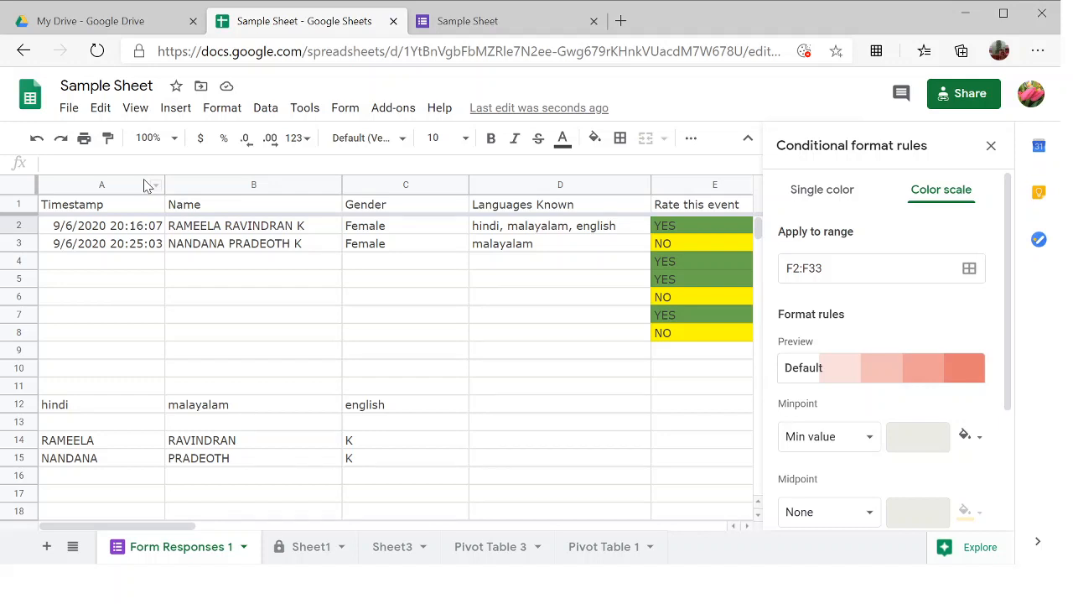
{"action": "left_click", "coordinate": [312, 113]}
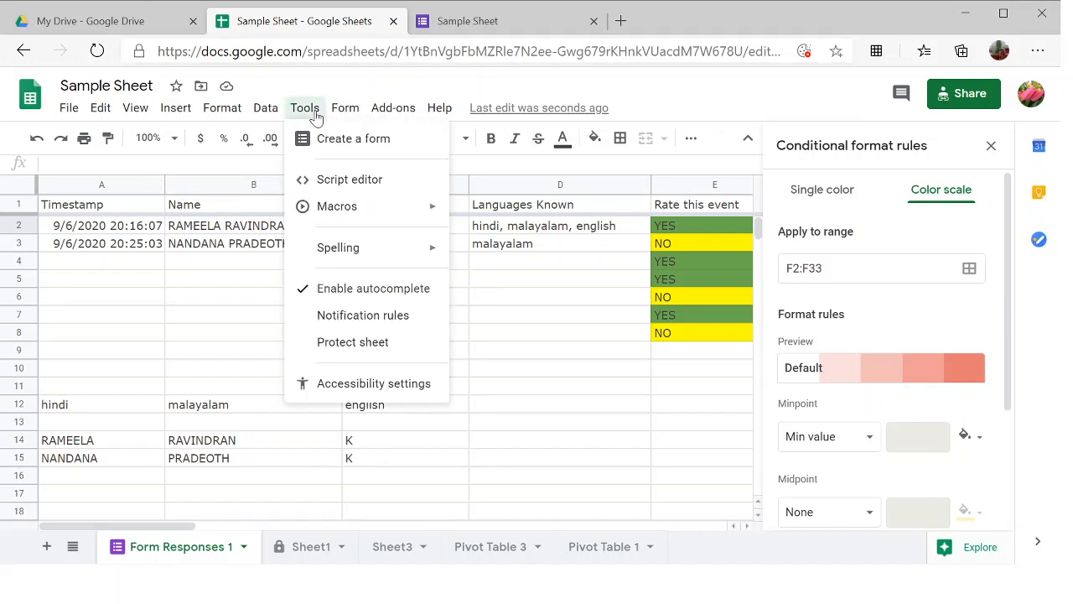
{"action": "left_click", "coordinate": [348, 319]}
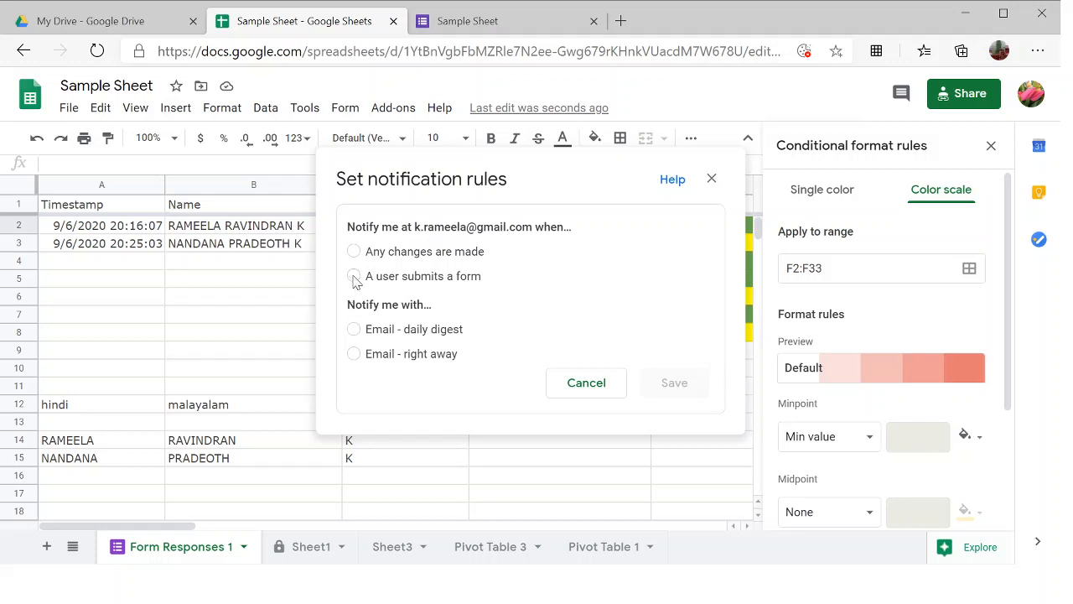
{"action": "left_click", "coordinate": [353, 276]}
{"action": "left_click", "coordinate": [353, 329]}
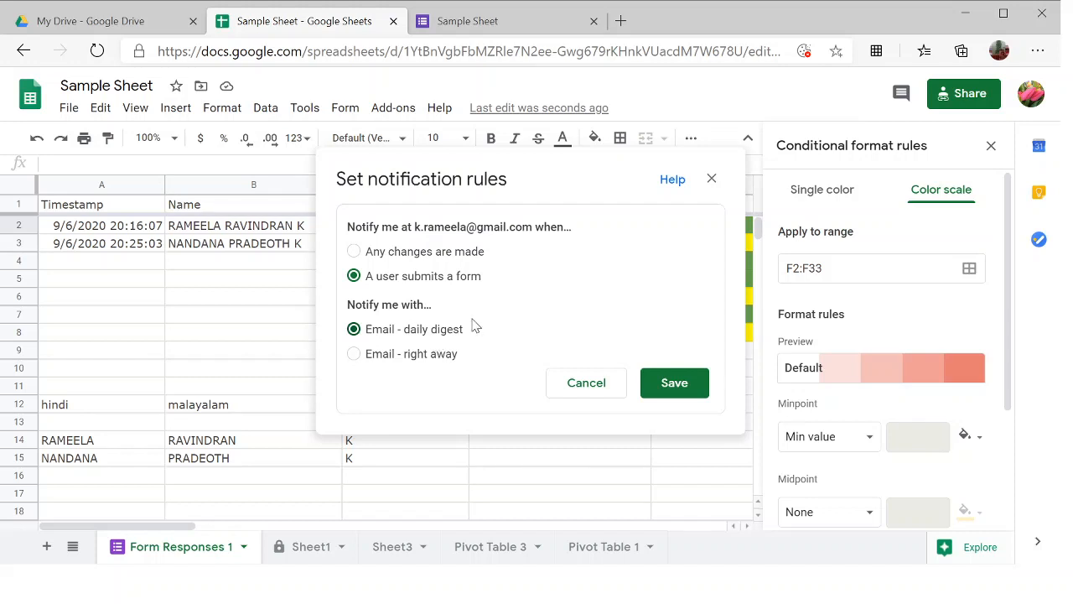
{"action": "left_click", "coordinate": [588, 385]}
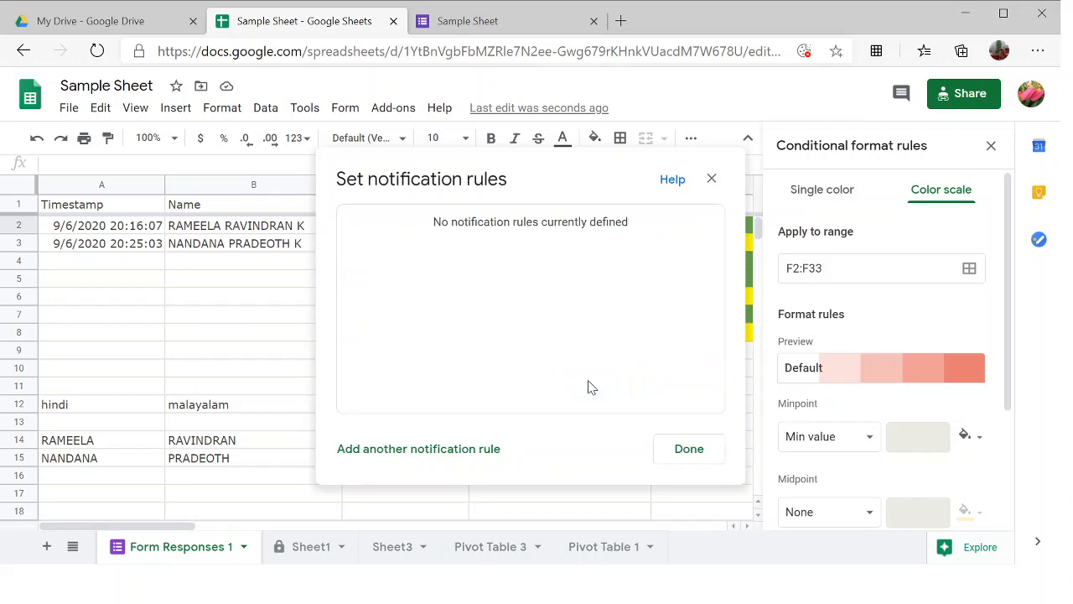
{"action": "left_click", "coordinate": [689, 449]}
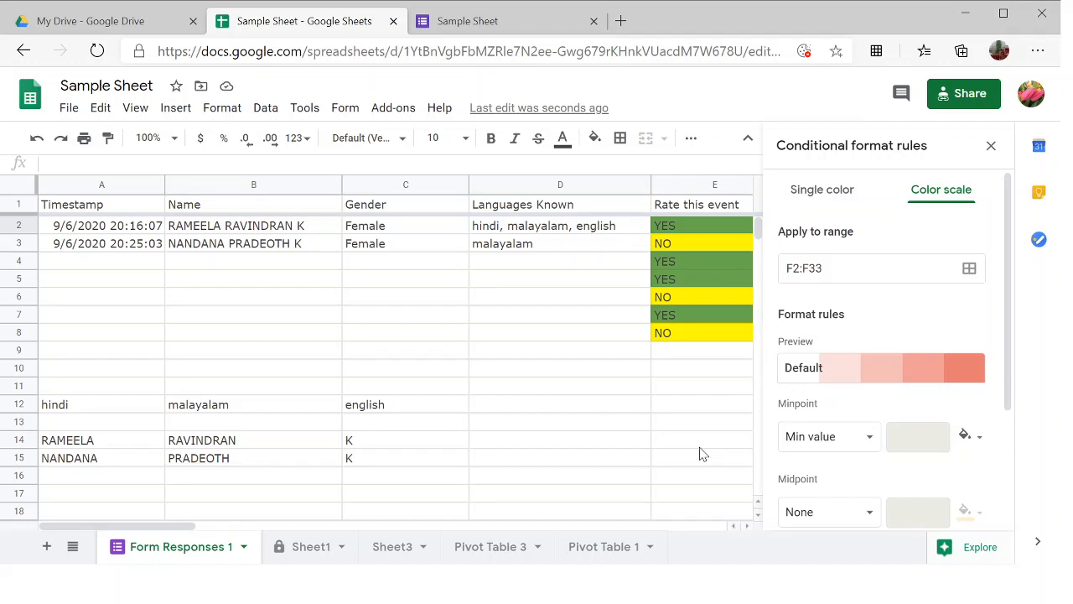
Step: Open Sheet3 with the student marks table
{"action": "left_click", "coordinate": [513, 391]}
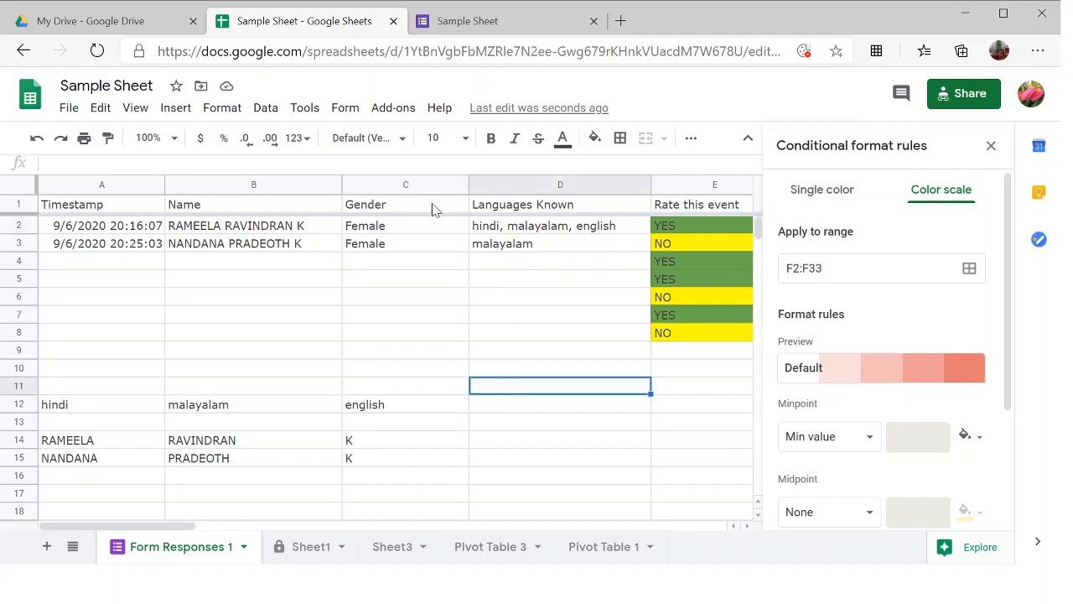
{"action": "left_click", "coordinate": [404, 545]}
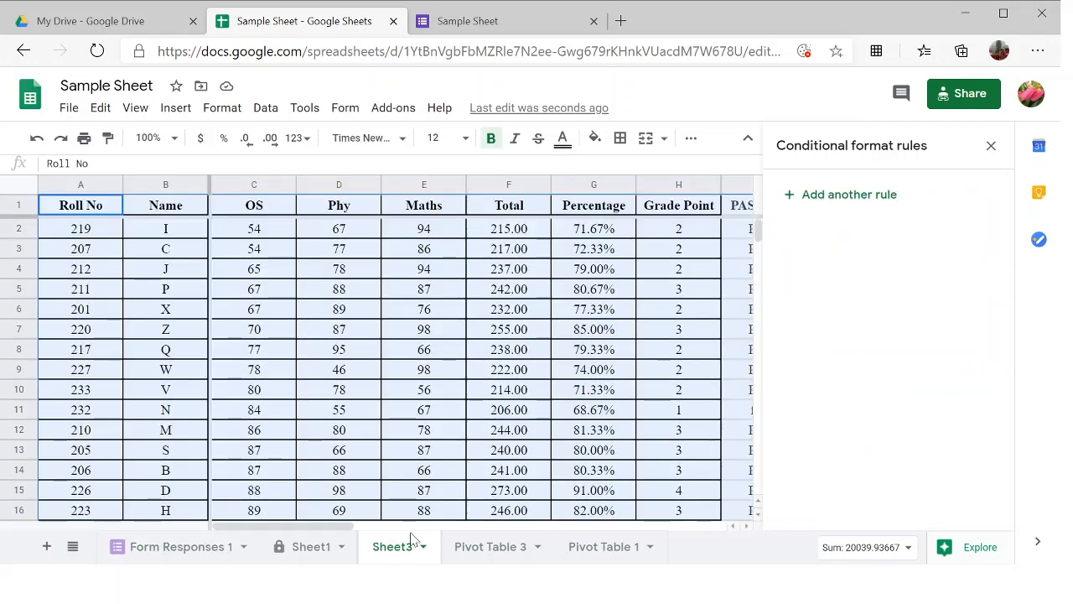
Step: Select the Roll No and Name columns of the marks table on Sheet3, range A1:B29
{"action": "left_click", "coordinate": [96, 253]}
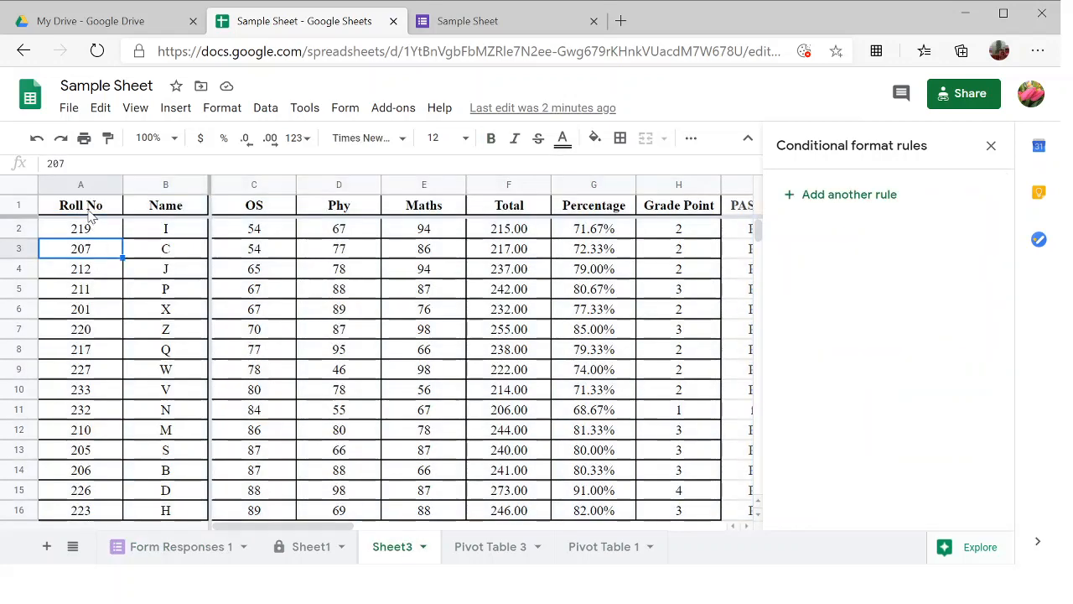
{"action": "left_click", "coordinate": [91, 213]}
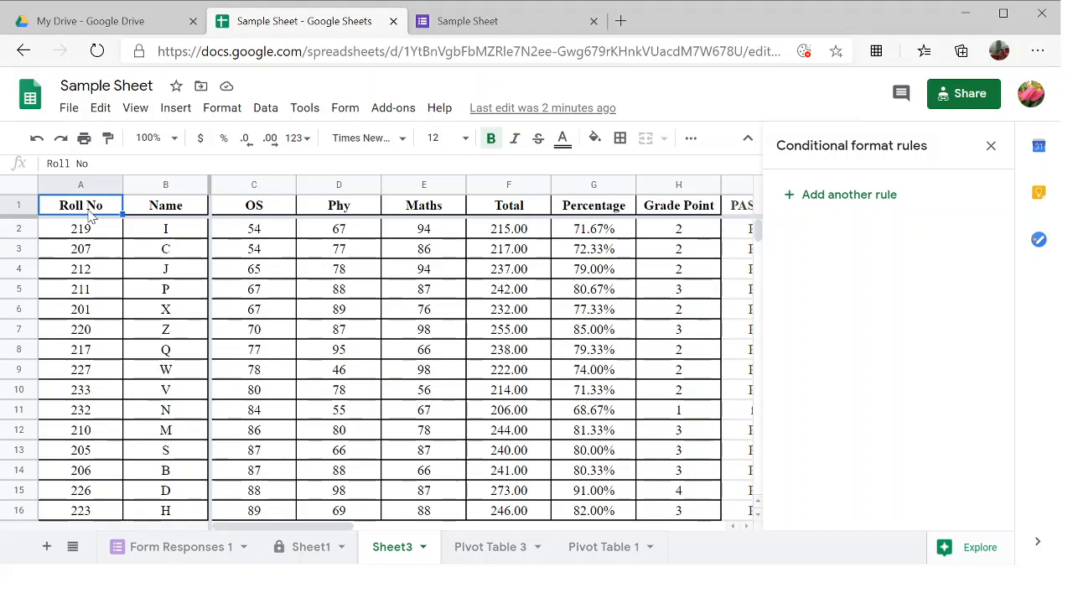
{"action": "key", "text": "shift+Right"}
{"action": "key", "text": "shift+Down"}
{"action": "key", "text": "shift+Down"}
{"action": "key", "text": "shift+Down"}
{"action": "key", "text": "shift+Down"}
{"action": "key", "text": "shift+Down"}
{"action": "key", "text": "shift+Down"}
{"action": "key", "text": "shift+Down"}
{"action": "key", "text": "shift+Down"}
{"action": "key", "text": "shift+Down"}
{"action": "key", "text": "shift+Down"}
{"action": "key", "text": "shift+Down"}
{"action": "key", "text": "shift+Down"}
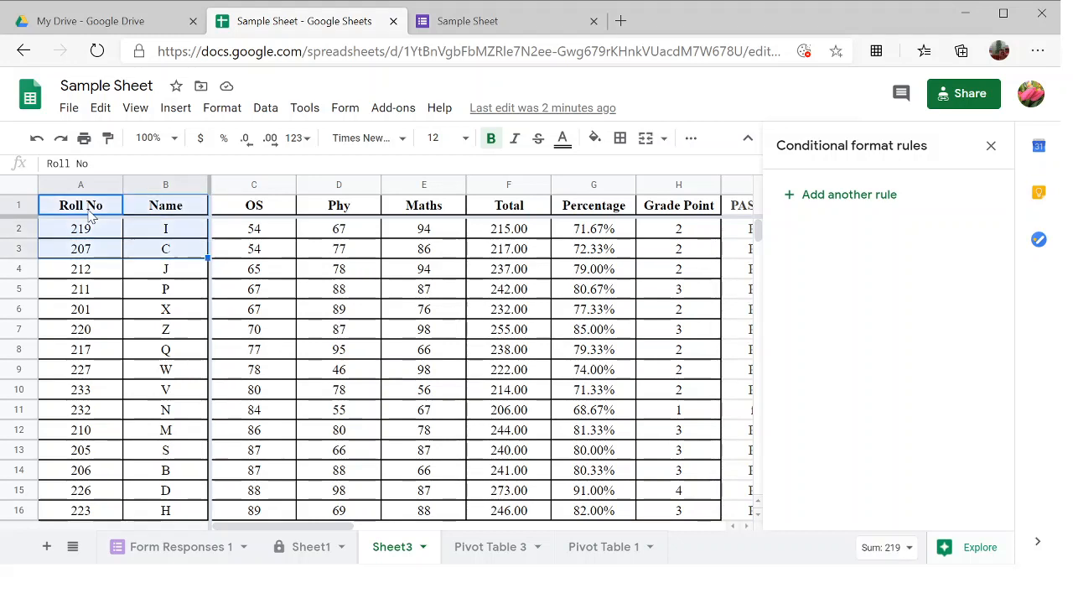
{"action": "key", "text": "shift+Down"}
{"action": "key", "text": "shift+Down"}
{"action": "key", "text": "shift+Down"}
{"action": "key", "text": "shift+Down"}
{"action": "key", "text": "shift+Down"}
{"action": "key", "text": "shift+Down"}
{"action": "key", "text": "shift+Down"}
{"action": "key", "text": "shift+Down"}
{"action": "key", "text": "shift+Down"}
{"action": "key", "text": "shift+Down"}
{"action": "key", "text": "shift+Down"}
{"action": "key", "text": "shift+Down"}
{"action": "key", "text": "shift+Down"}
{"action": "key", "text": "shift+Down"}
{"action": "key", "text": "shift+Down"}
{"action": "key", "text": "shift+Down"}
{"action": "key", "text": "shift+Down"}
{"action": "key", "text": "shift+Down"}
{"action": "key", "text": "shift+Down"}
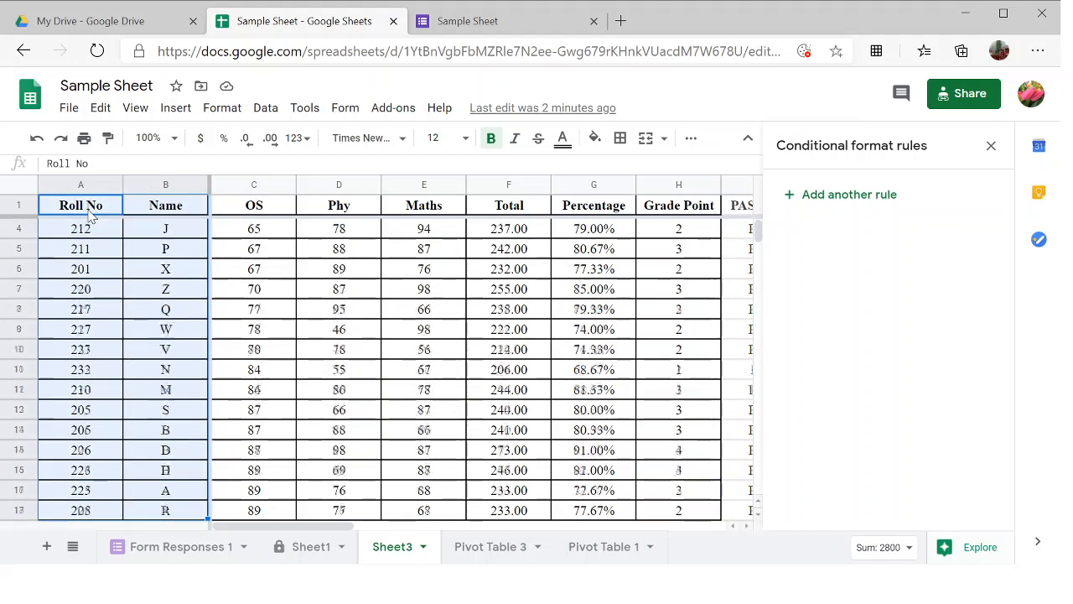
{"action": "key", "text": "shift+Up"}
{"action": "key", "text": "shift+Up"}
{"action": "key", "text": "shift+Up"}
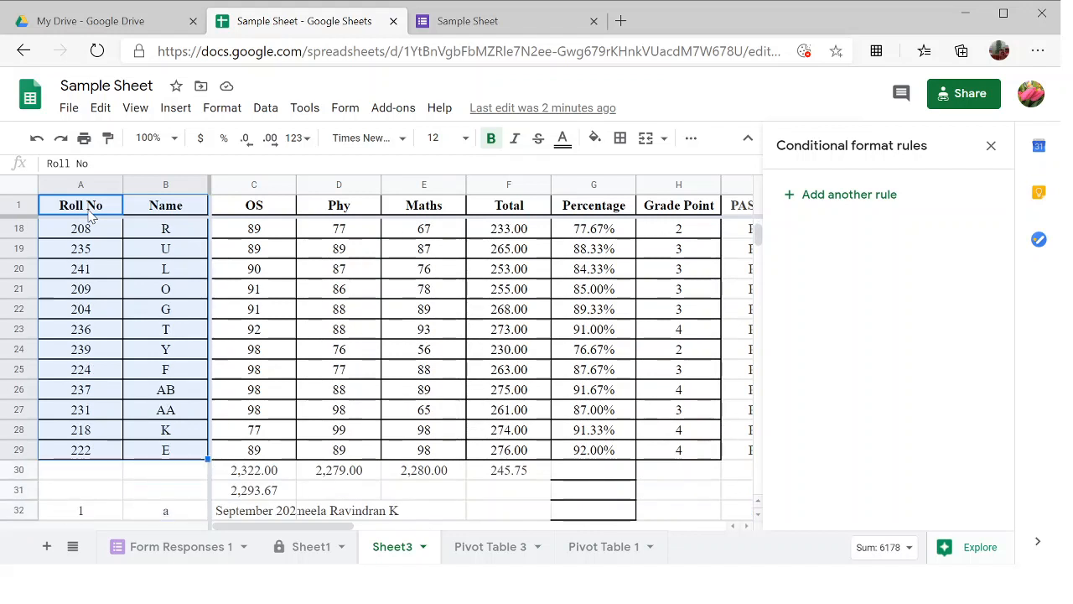
{"action": "scroll", "coordinate": [191, 382], "scroll_direction": "up", "scroll_amount": 5}
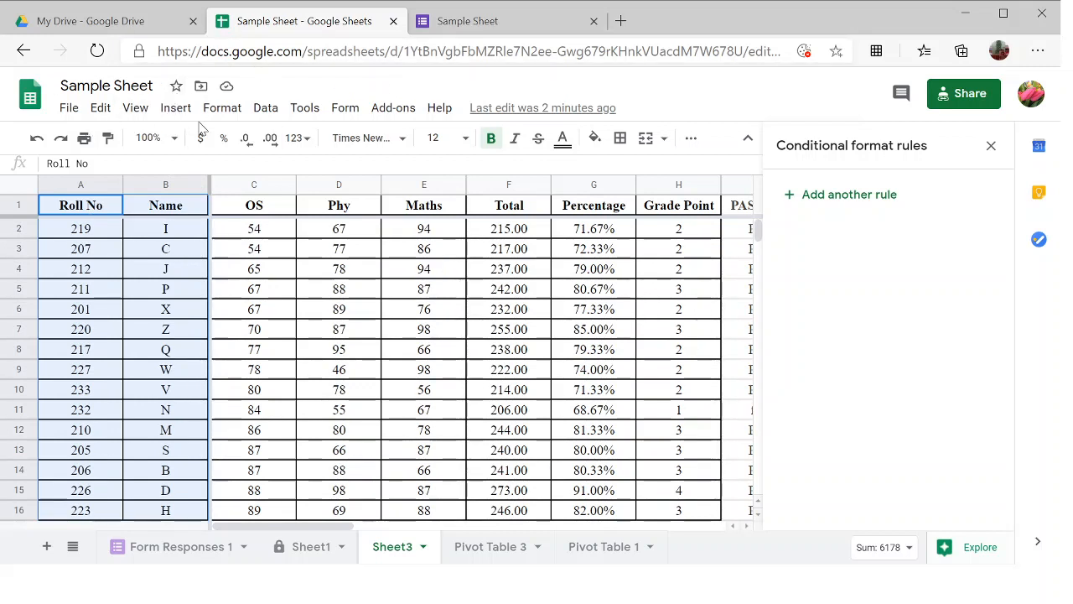
Step: Protect the selected range Sheet3!A1:B29 and restrict who can edit it to Only you
{"action": "left_click", "coordinate": [307, 109]}
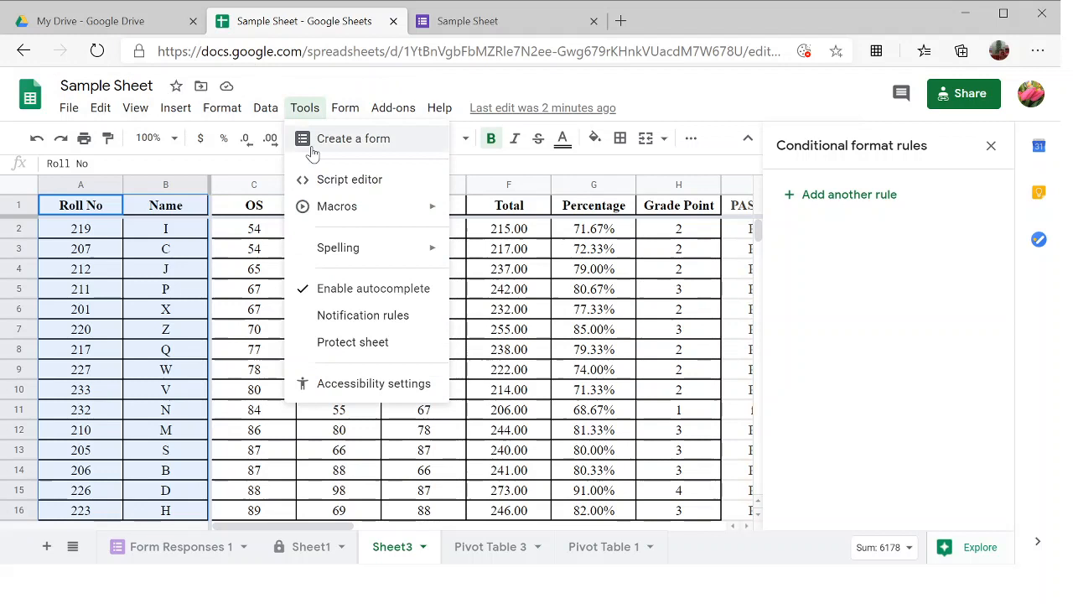
{"action": "left_click", "coordinate": [366, 351]}
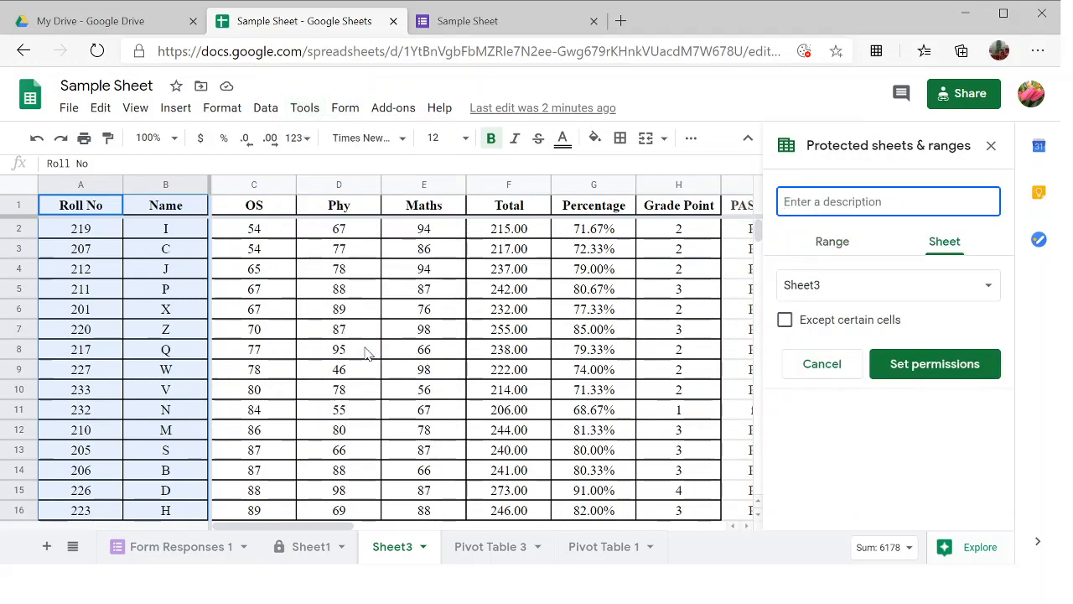
{"action": "left_click", "coordinate": [829, 248]}
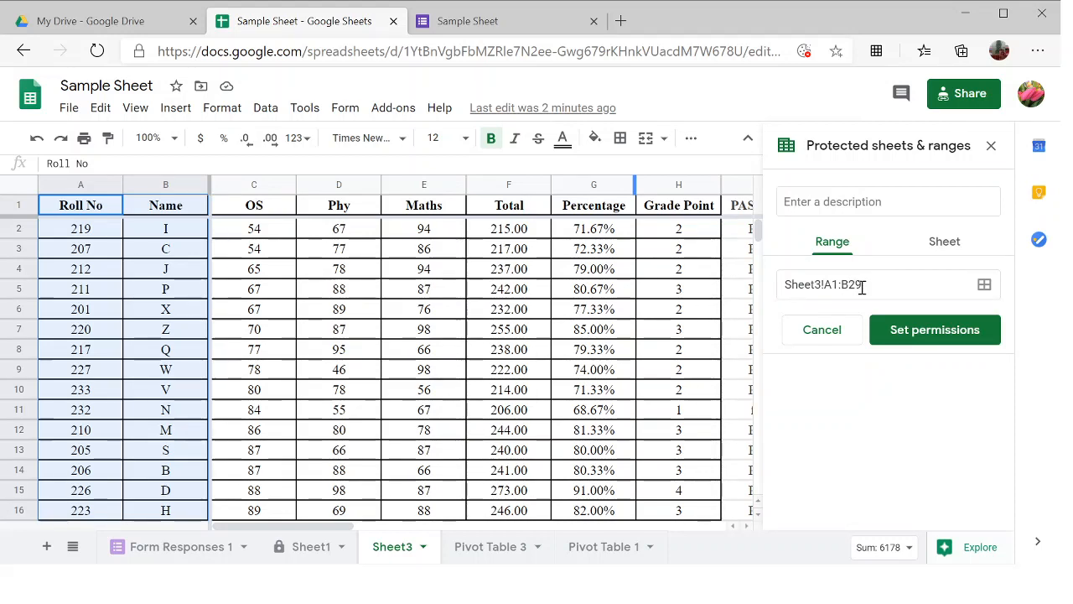
{"action": "left_click", "coordinate": [925, 338]}
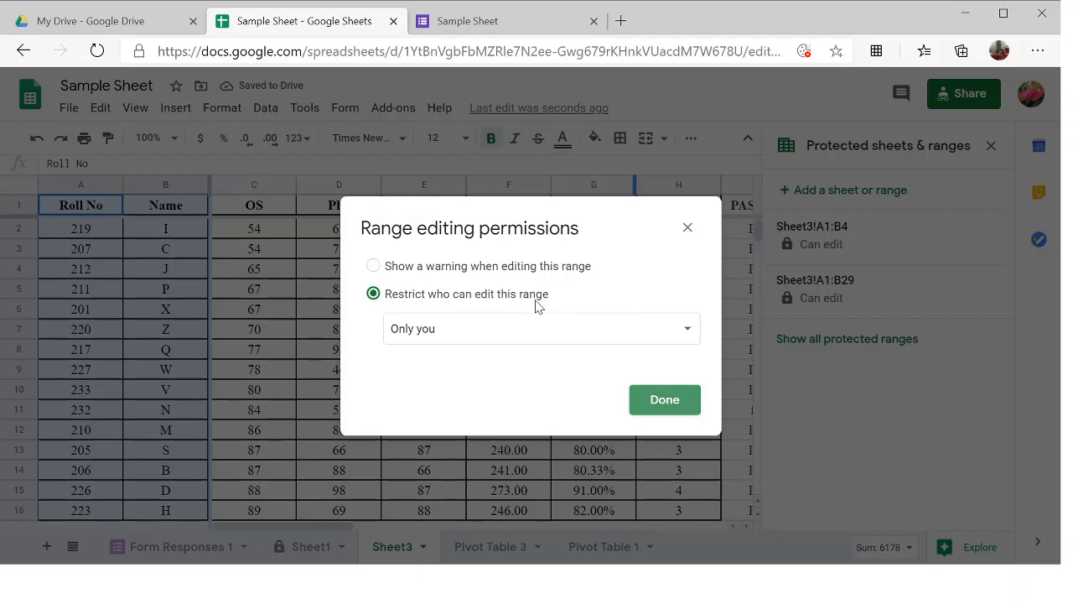
{"action": "left_click", "coordinate": [549, 332]}
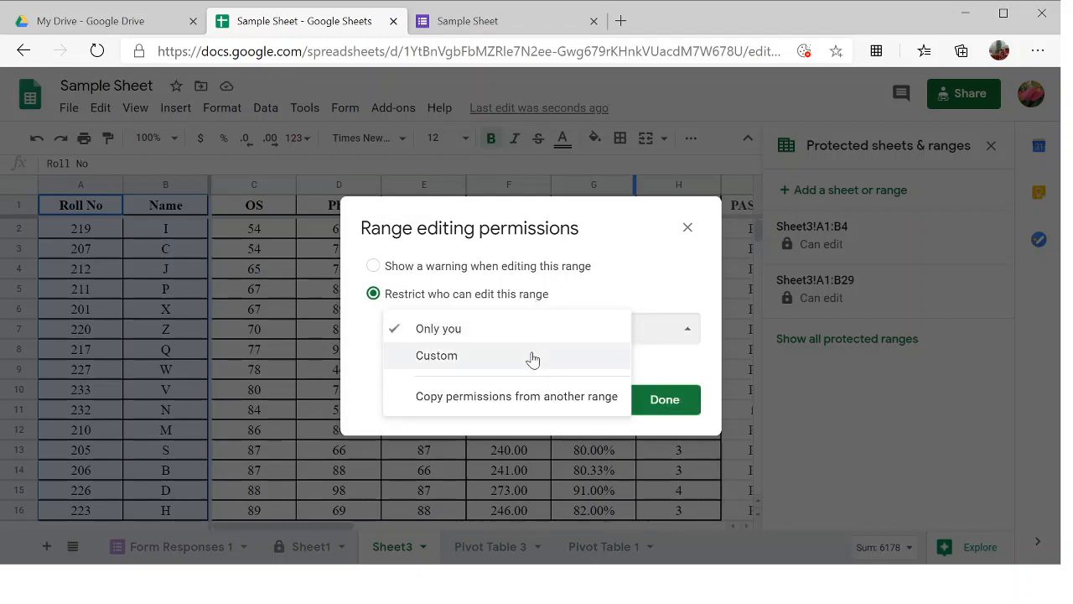
{"action": "left_click", "coordinate": [494, 331]}
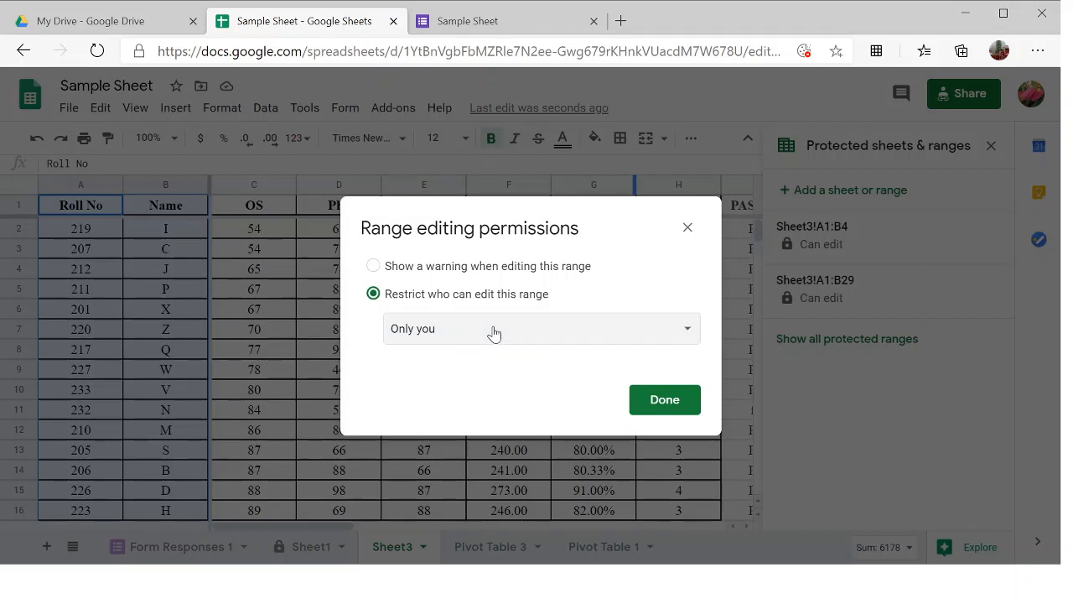
Step: Try custom editing permissions for the protected range and begin entering an additional editor's name
{"action": "left_click", "coordinate": [493, 332]}
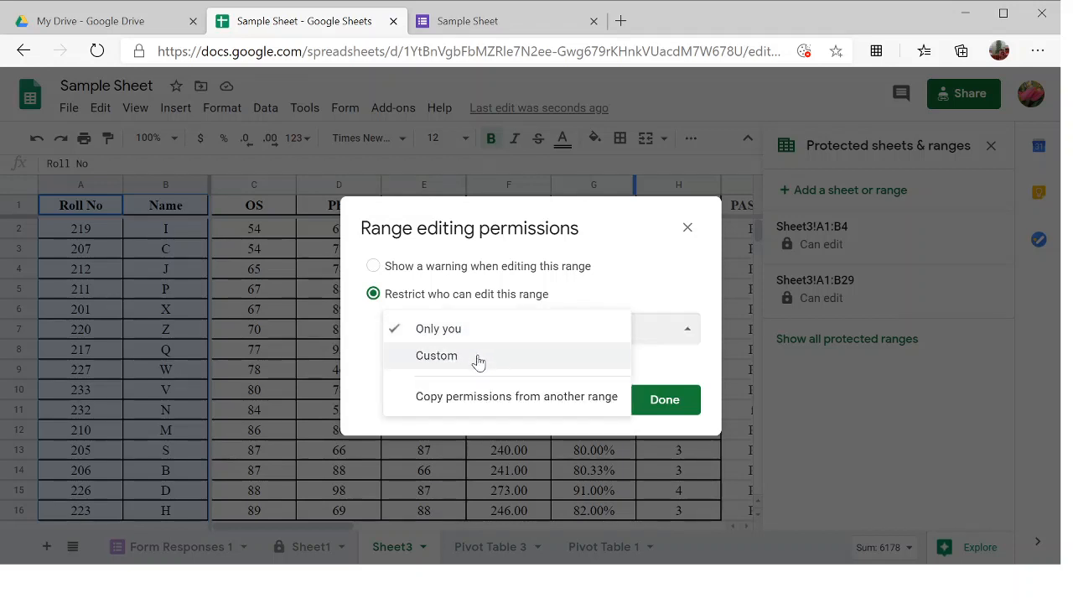
{"action": "left_click", "coordinate": [478, 358]}
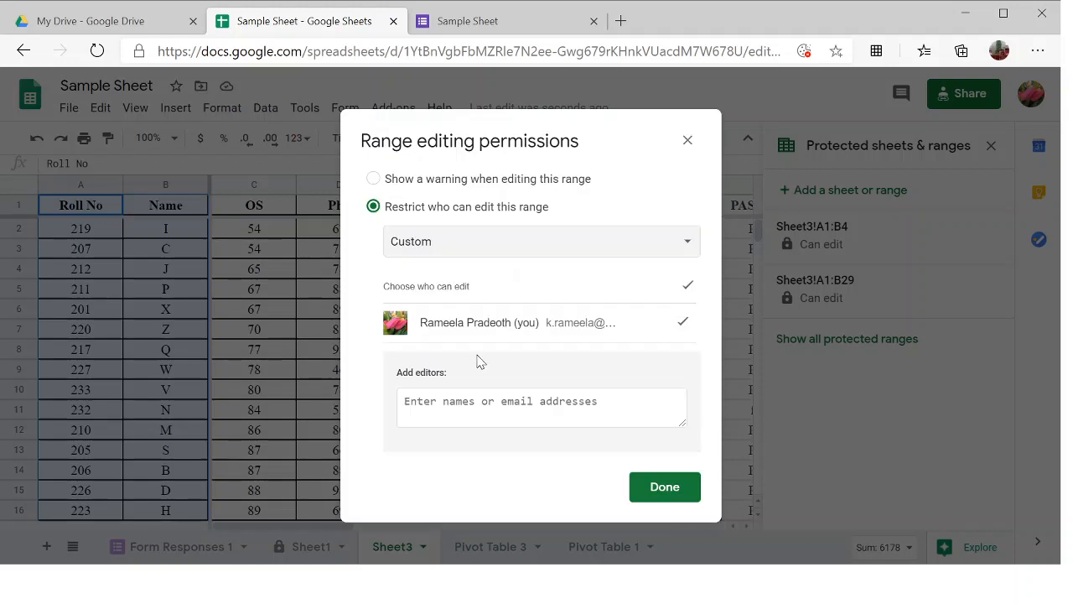
{"action": "left_click", "coordinate": [462, 418]}
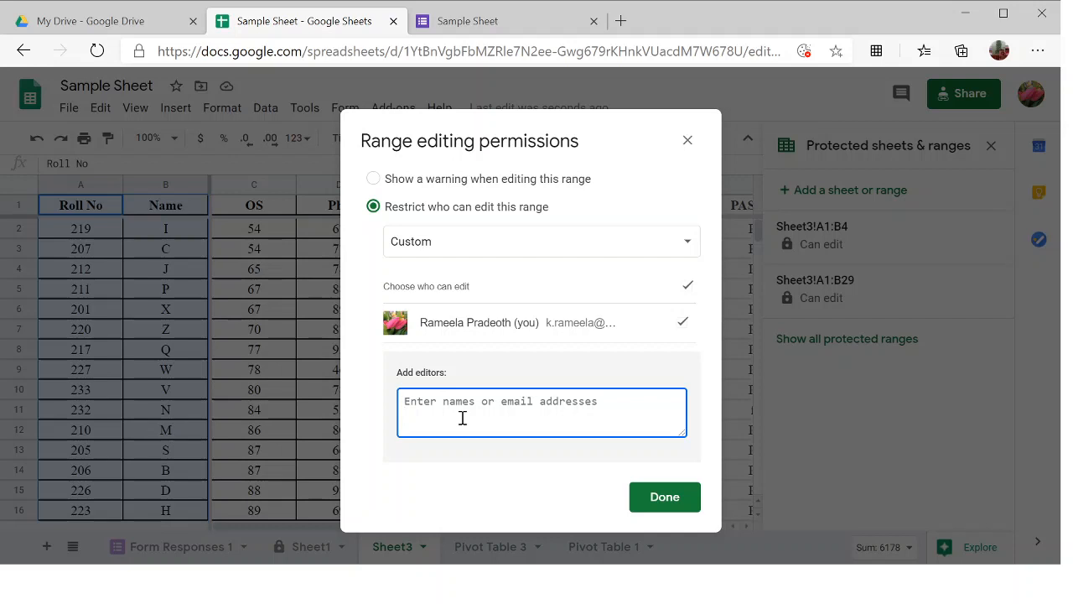
{"action": "type", "text": "P"}
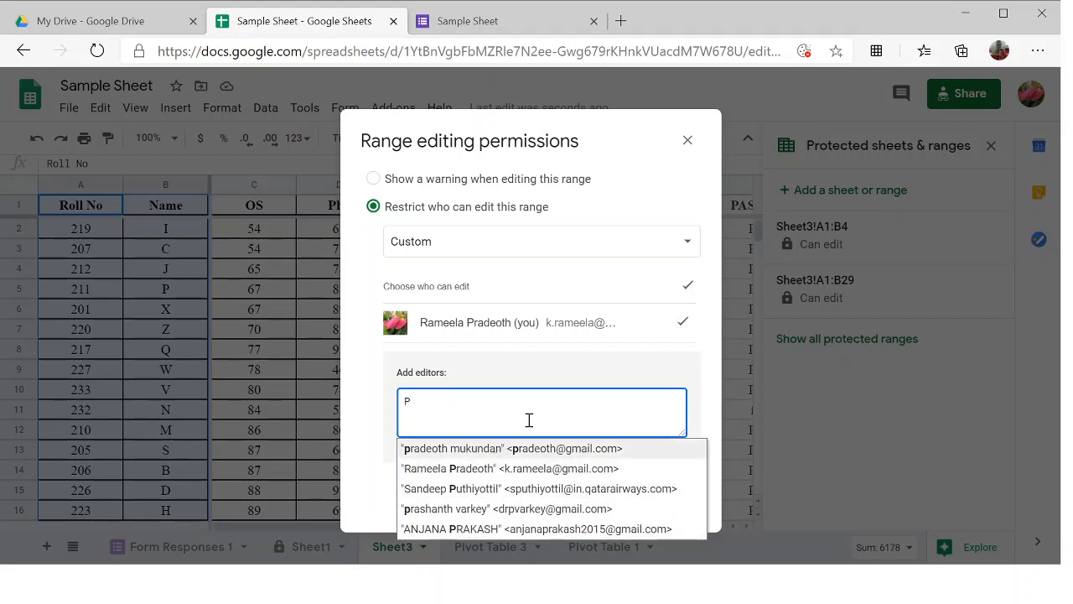
{"action": "left_click", "coordinate": [559, 376]}
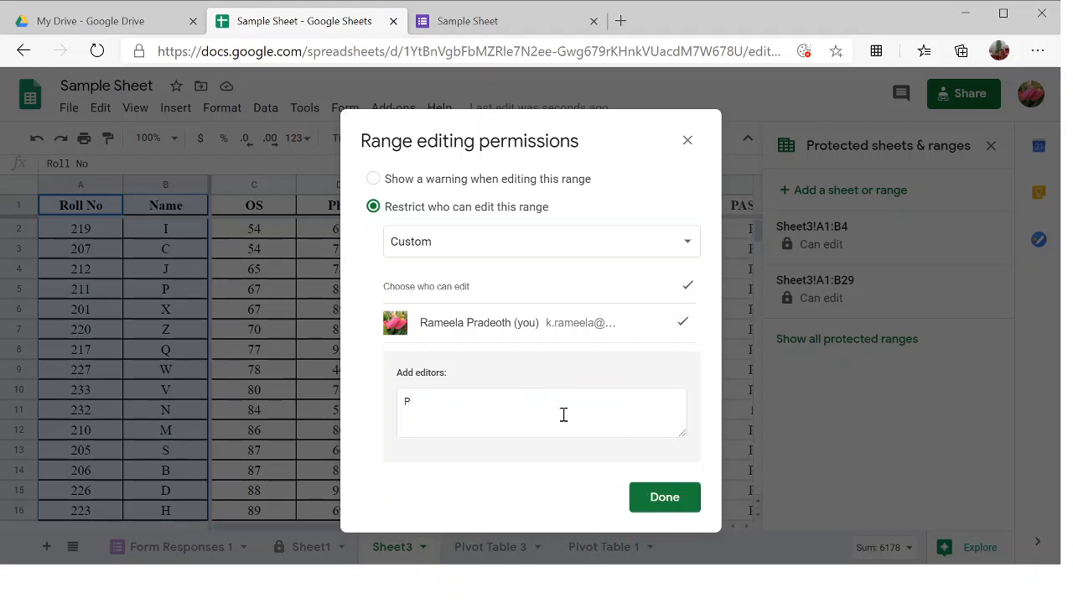
{"action": "left_click", "coordinate": [563, 414]}
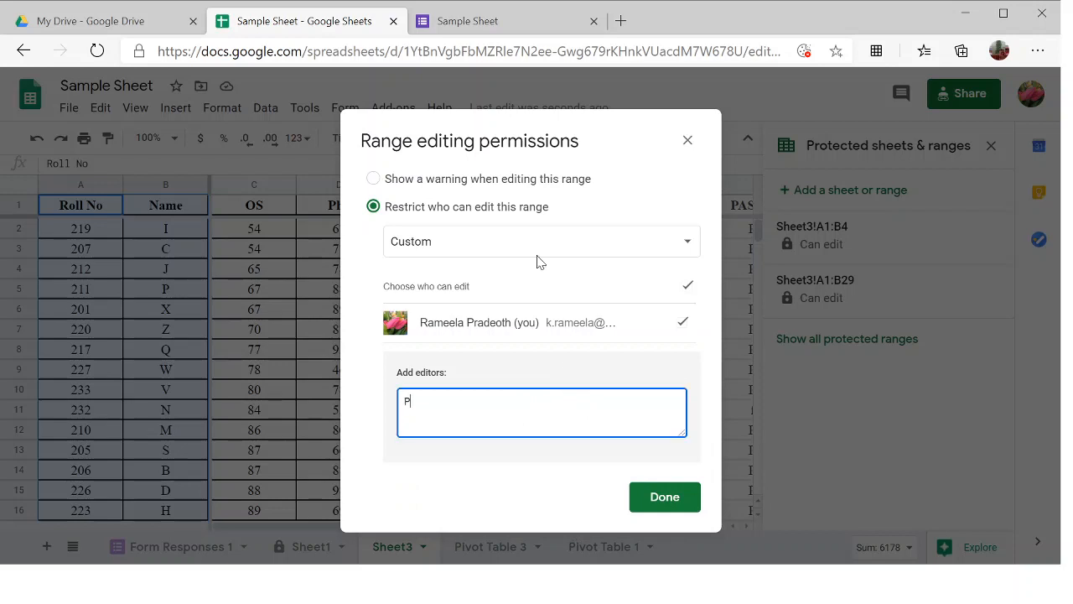
Step: Set the protected range's editing permission back to Only you and close the permission settings
{"action": "left_click", "coordinate": [456, 246]}
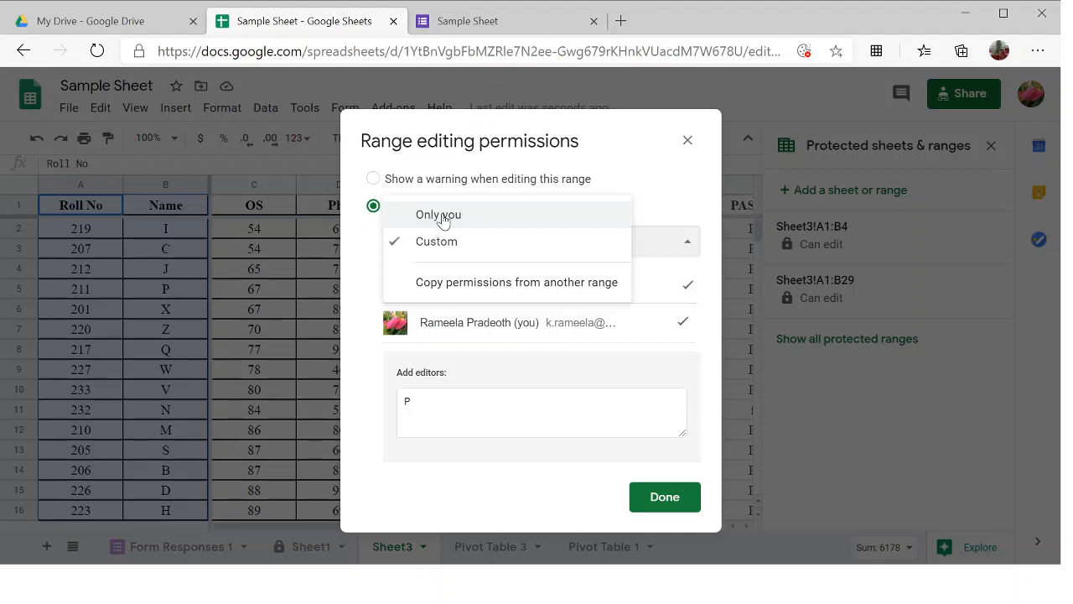
{"action": "left_click", "coordinate": [442, 217]}
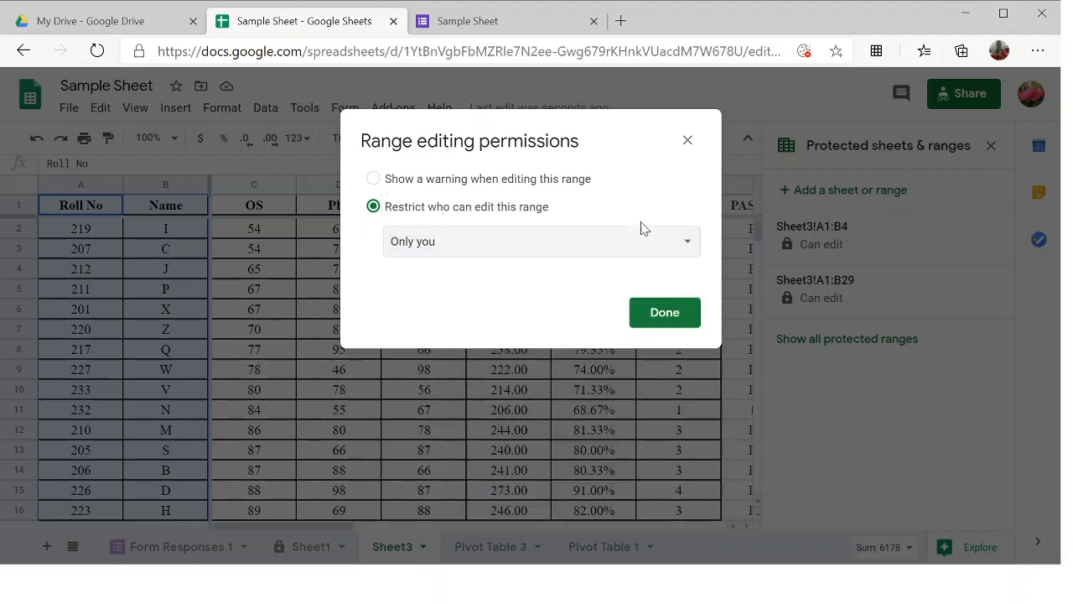
{"action": "left_click", "coordinate": [685, 142]}
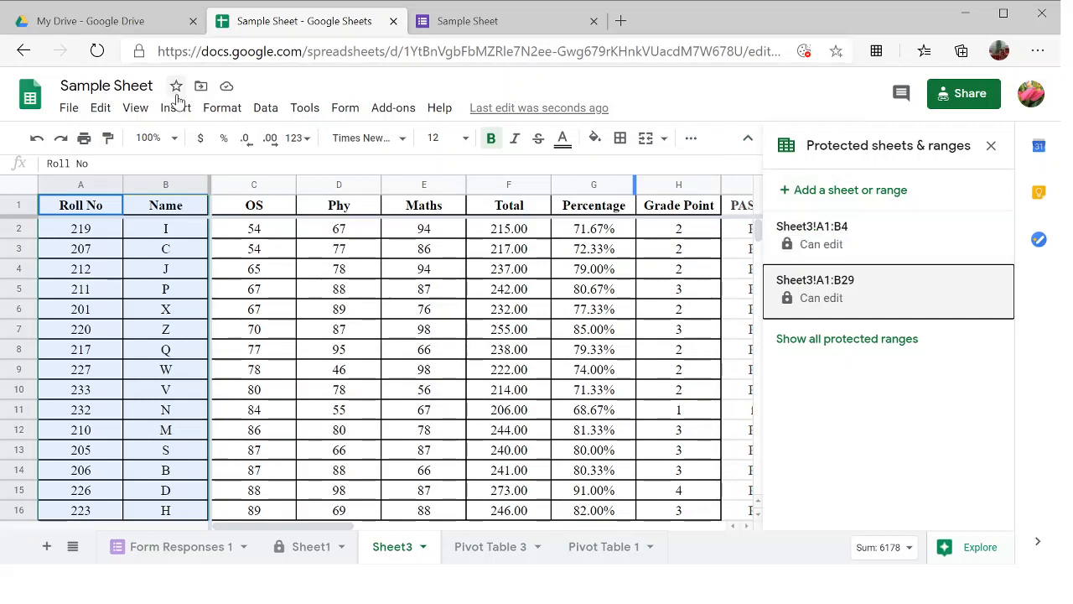
Step: Add a whole-sheet protection for Sheet3 with columns A:B as an exception
{"action": "left_click", "coordinate": [876, 203]}
{"action": "left_click", "coordinate": [943, 251]}
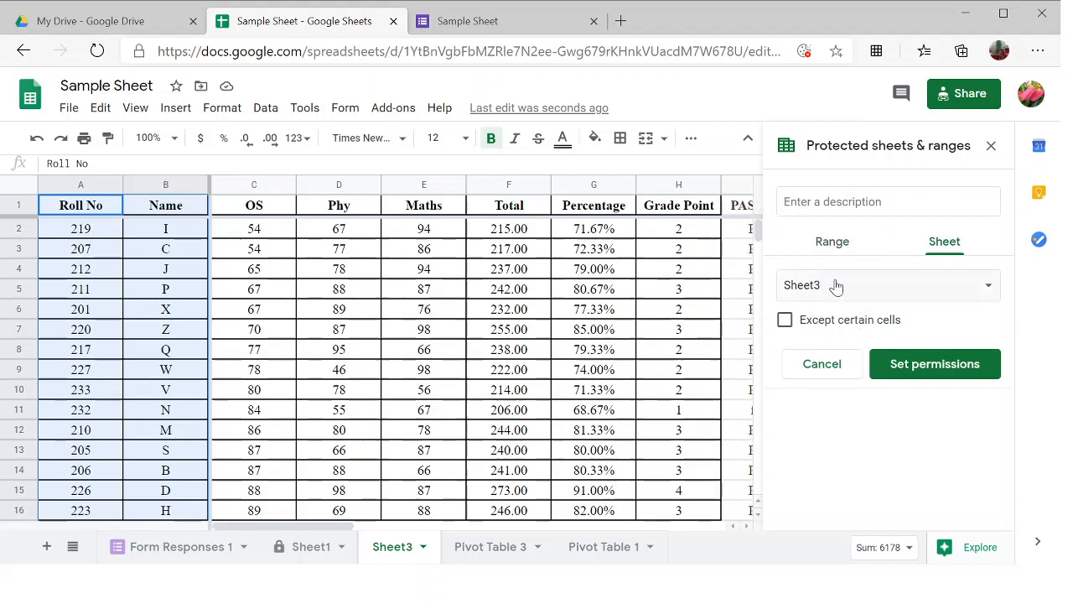
{"action": "left_click", "coordinate": [785, 321]}
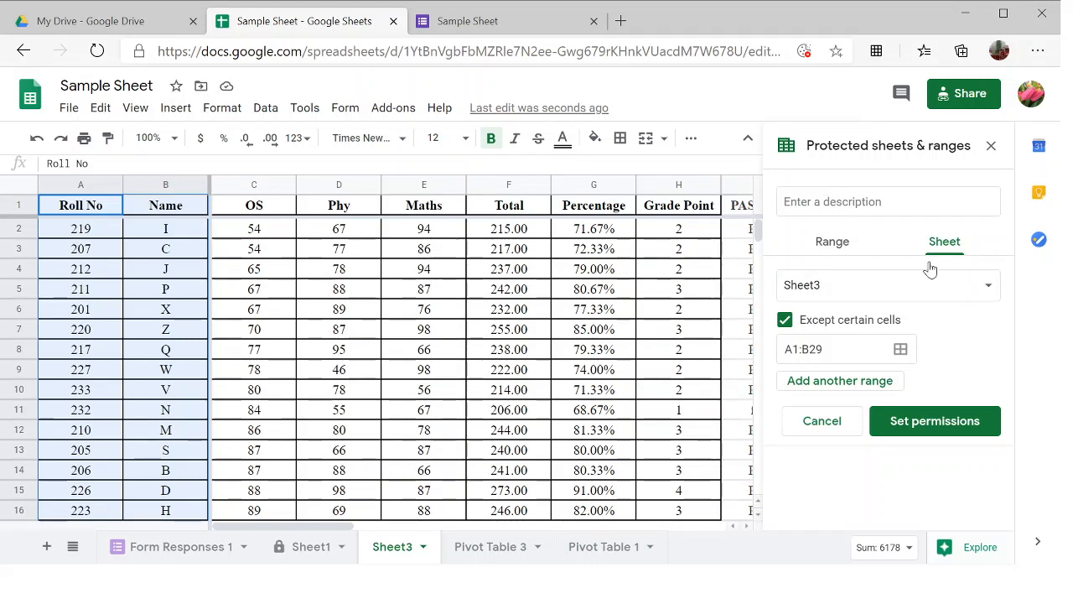
{"action": "left_click", "coordinate": [847, 357]}
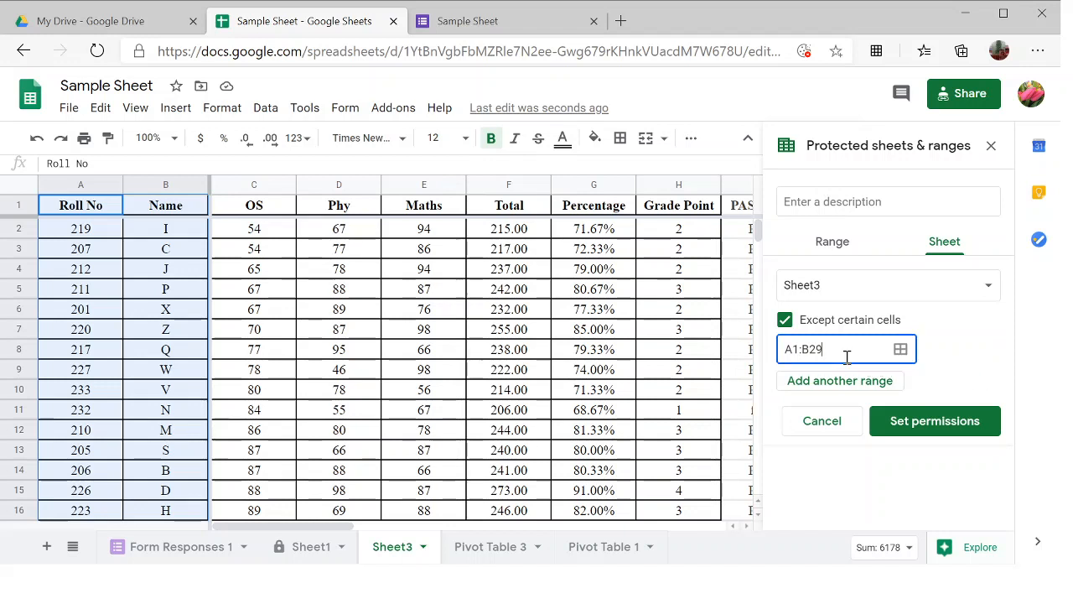
{"action": "key", "text": "BackSpace"}
{"action": "key", "text": "BackSpace"}
{"action": "key", "text": "BackSpace"}
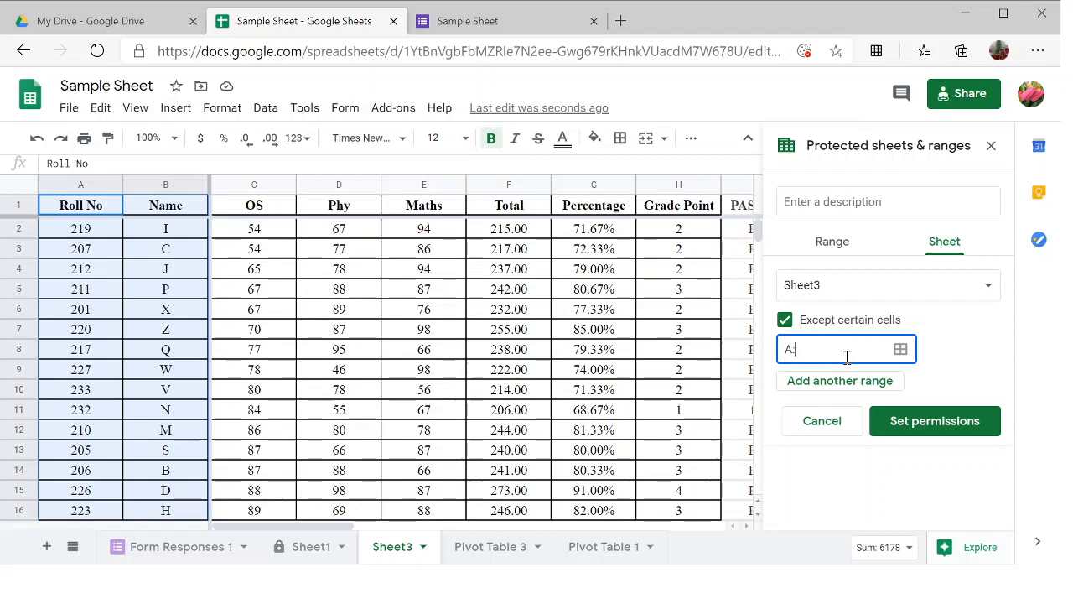
{"action": "type", "text": ":b"}
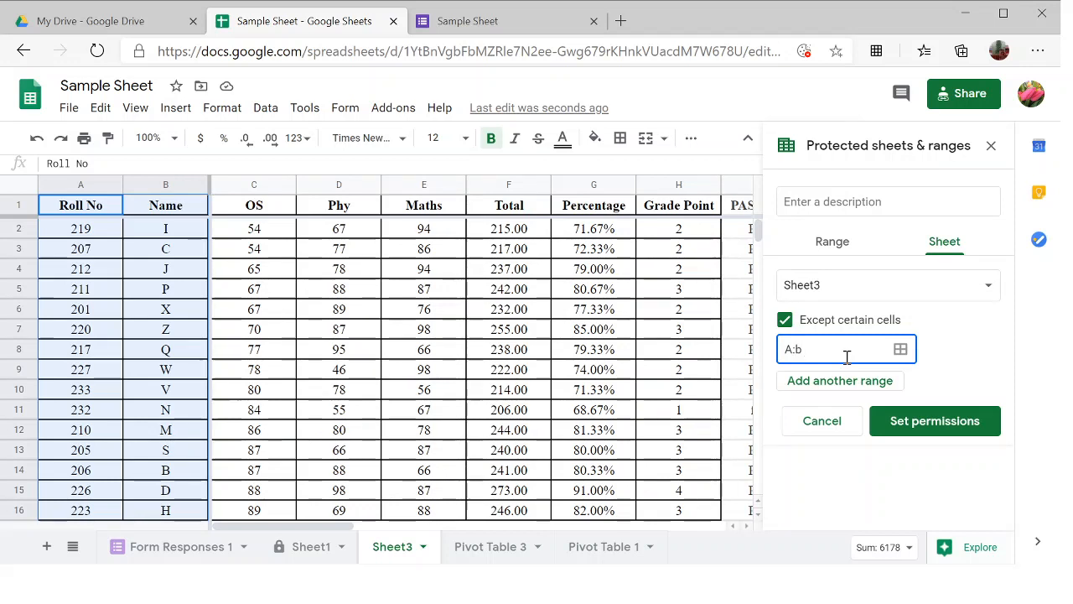
{"action": "key", "text": "BackSpace"}
{"action": "type", "text": "b"}
{"action": "key", "text": "BackSpace"}
{"action": "type", "text": "B"}
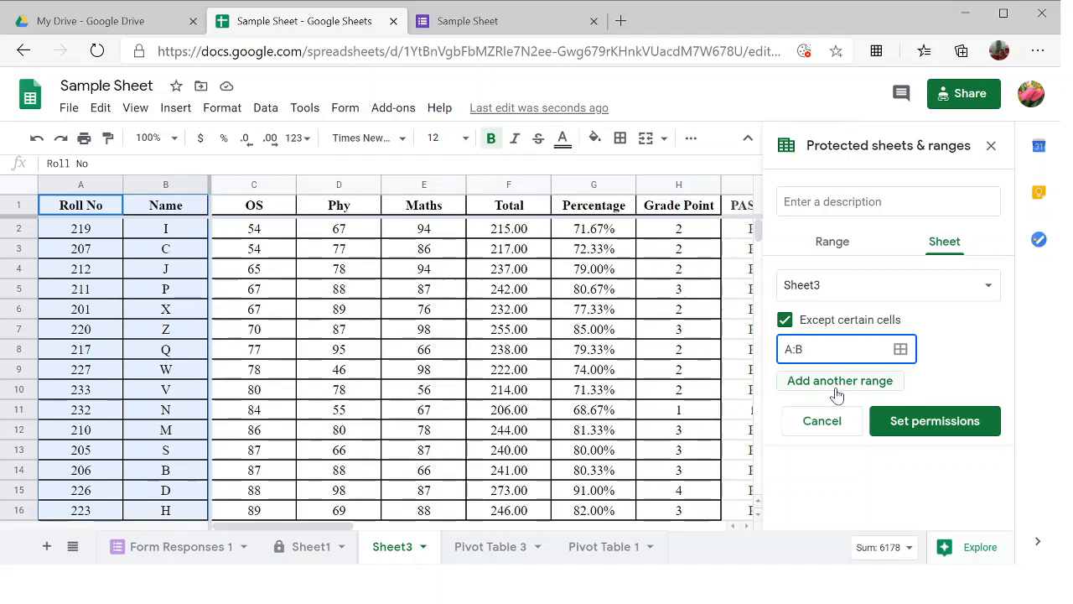
Step: Add F:H as a second excepted range and confirm the Sheet3 protection with editing restricted to Only you
{"action": "left_click", "coordinate": [838, 386]}
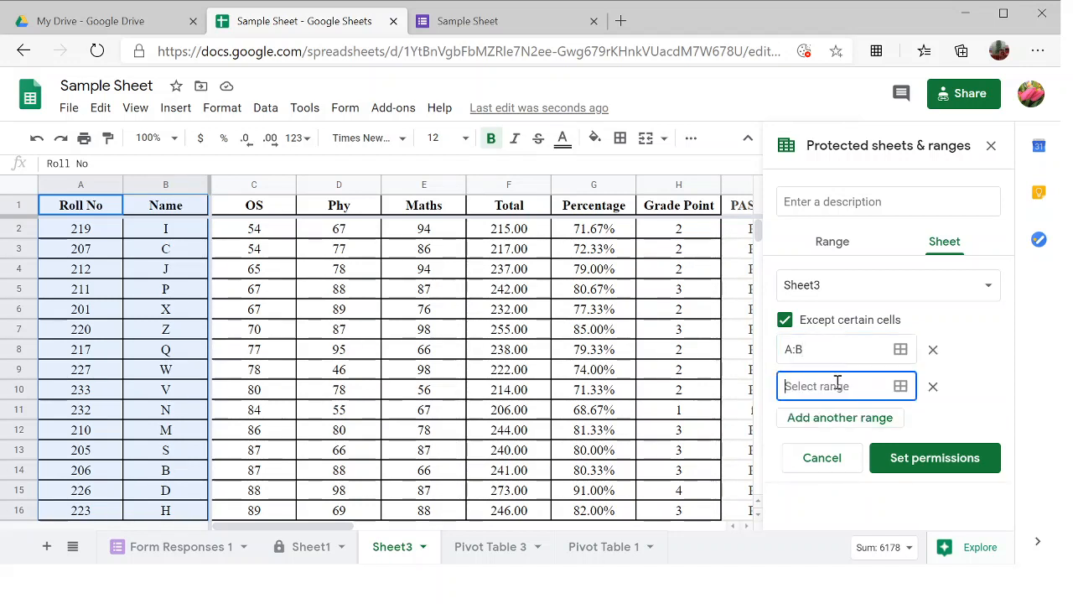
{"action": "type", "text": "F:H"}
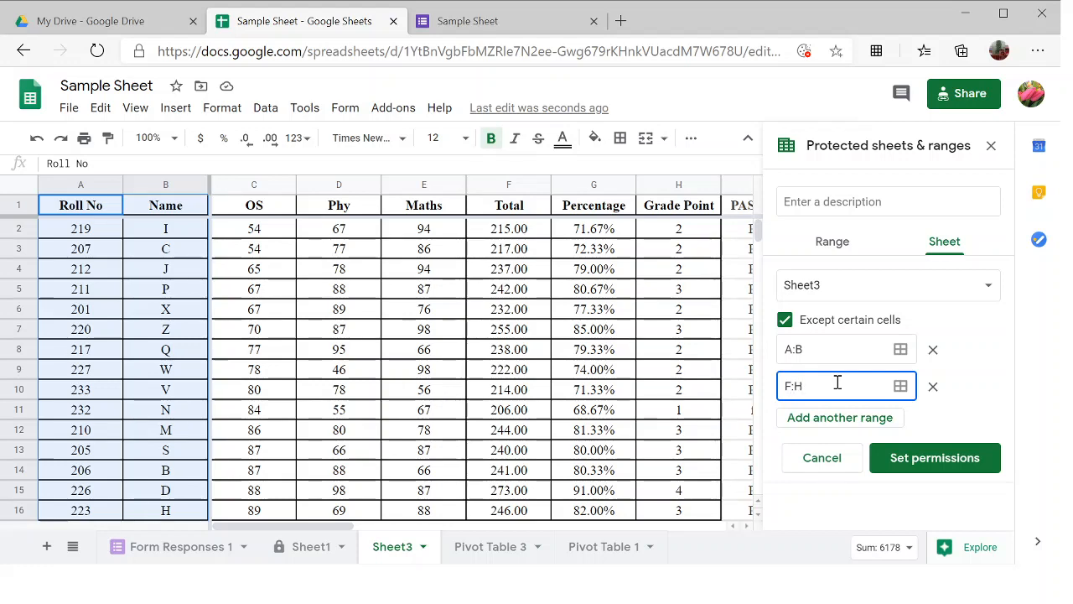
{"action": "left_click", "coordinate": [931, 461]}
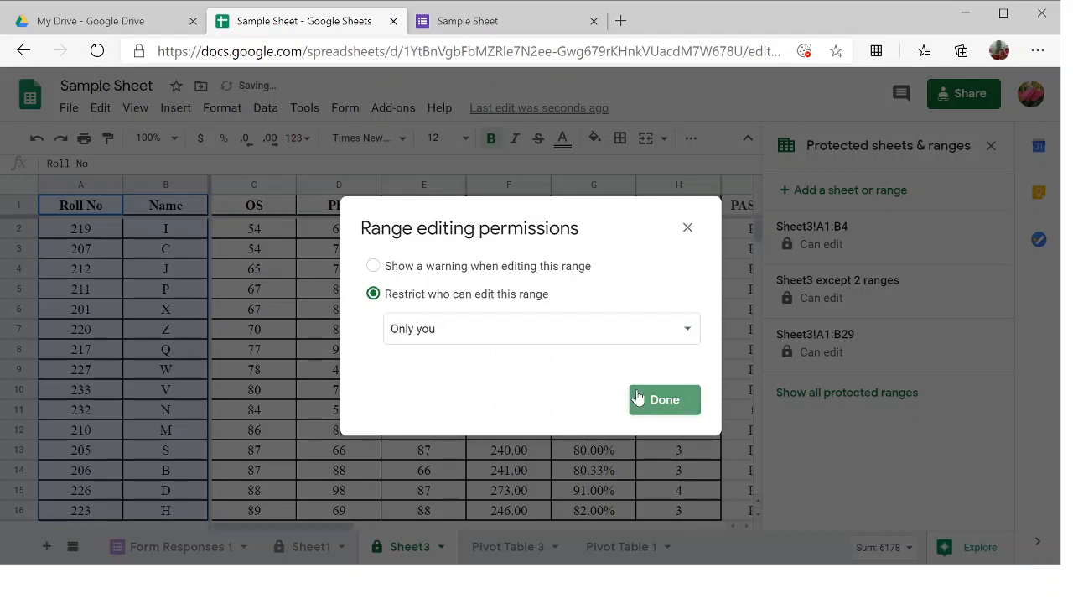
{"action": "left_click", "coordinate": [661, 410]}
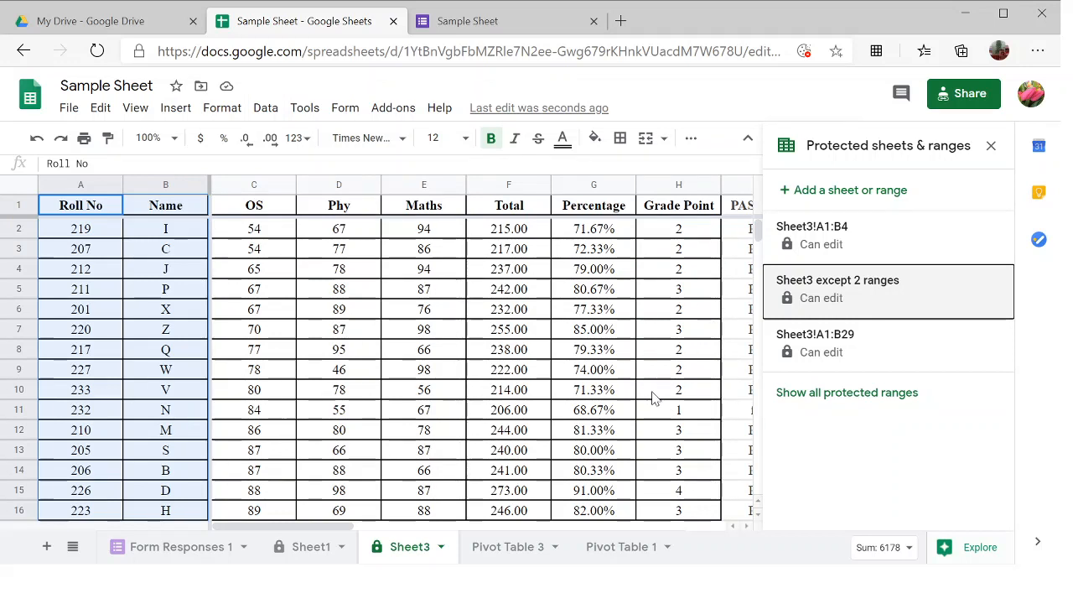
Step: View the spreadsheet's sharing settings for people and link access, and close them without changes
{"action": "scroll", "coordinate": [659, 447], "scroll_direction": "down", "scroll_amount": 1}
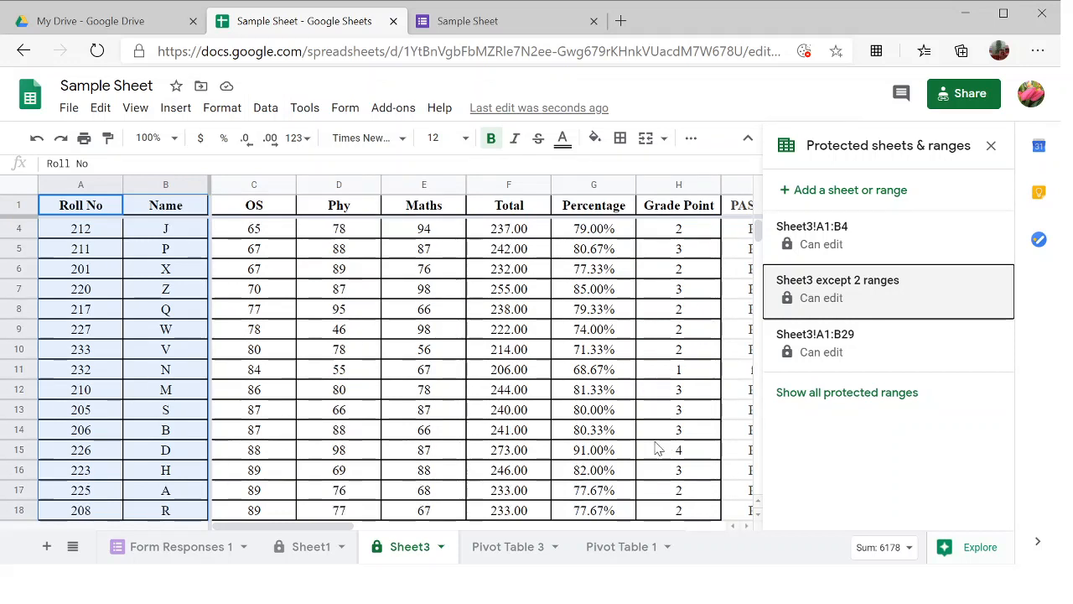
{"action": "scroll", "coordinate": [659, 449], "scroll_direction": "up", "scroll_amount": 1}
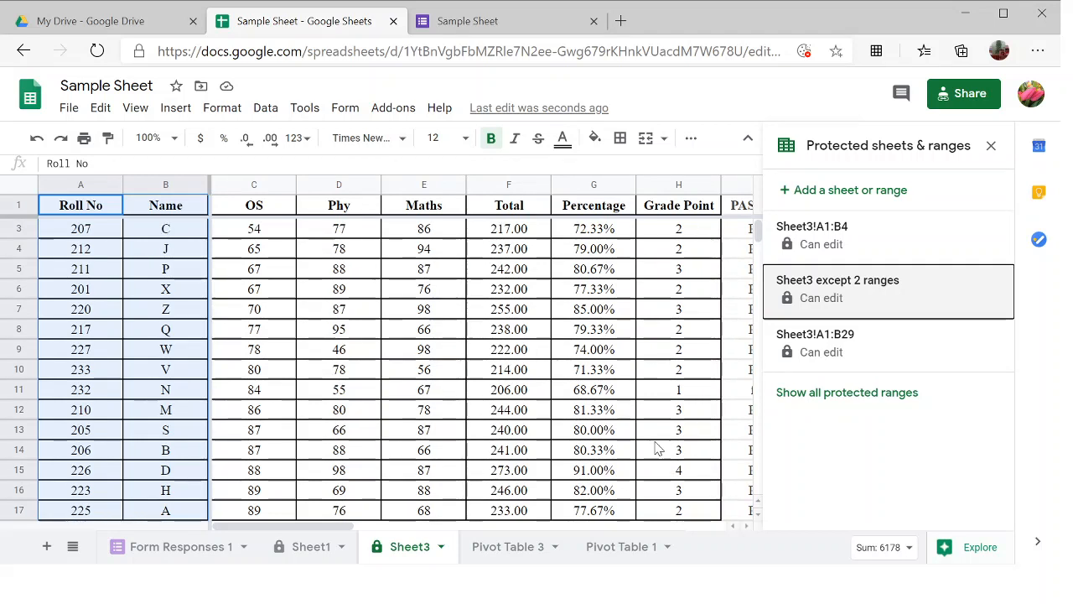
{"action": "left_click", "coordinate": [949, 95]}
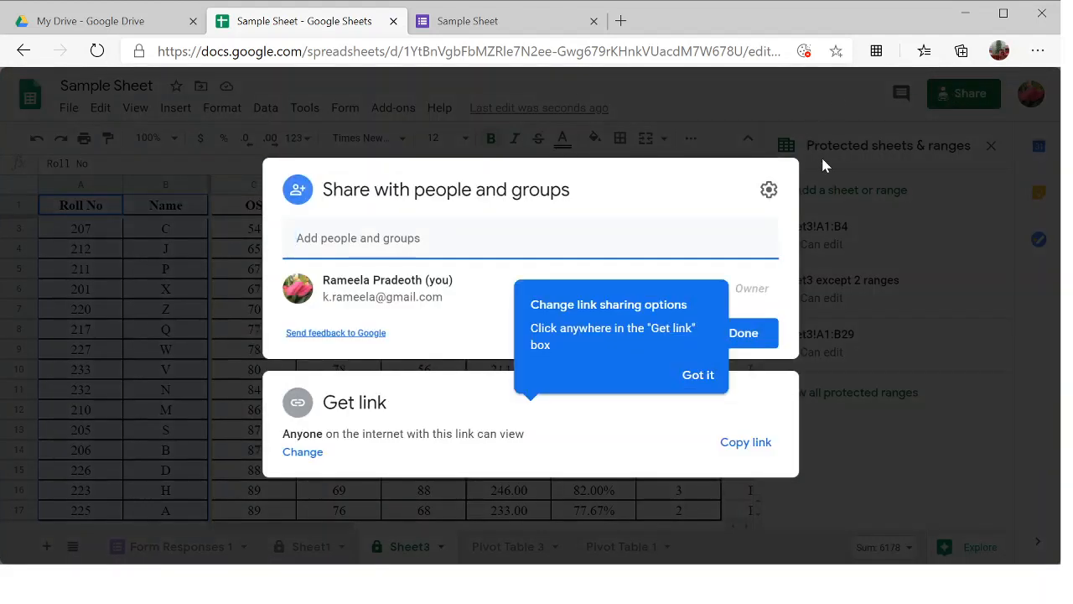
{"action": "left_click", "coordinate": [923, 223]}
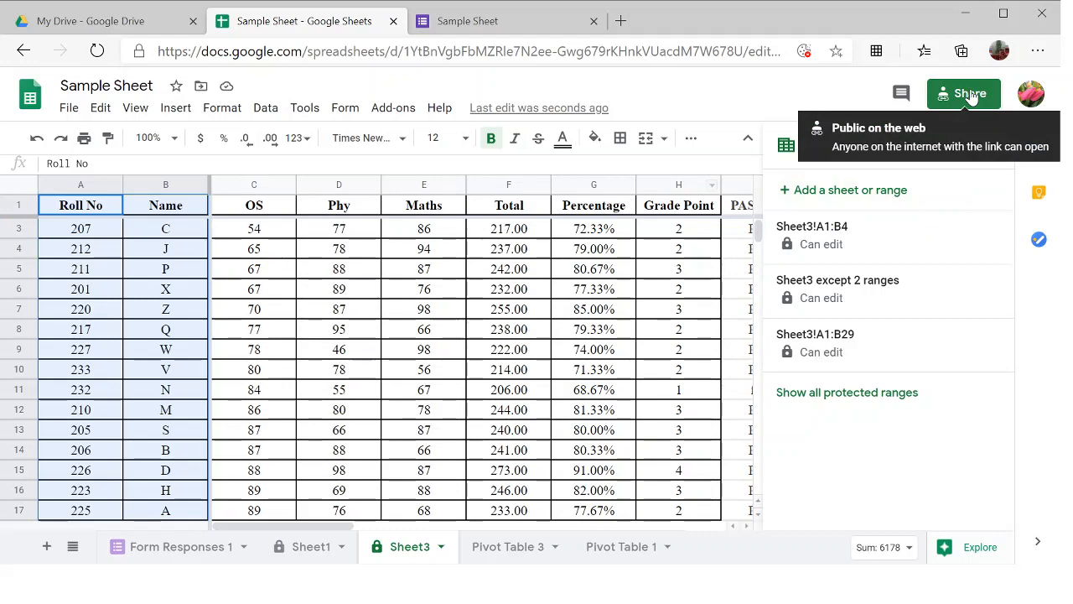
Step: Copy the spreadsheet's link from its sharing settings and dismiss the tip about changing link sharing options
{"action": "left_click", "coordinate": [66, 110]}
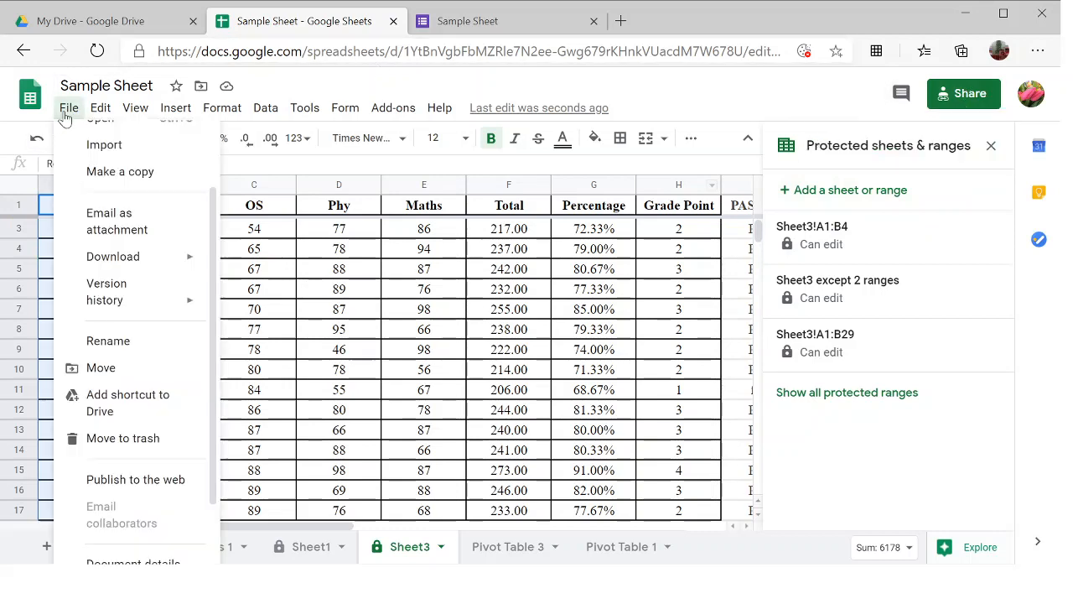
{"action": "scroll", "coordinate": [84, 146], "scroll_direction": "up", "scroll_amount": 2}
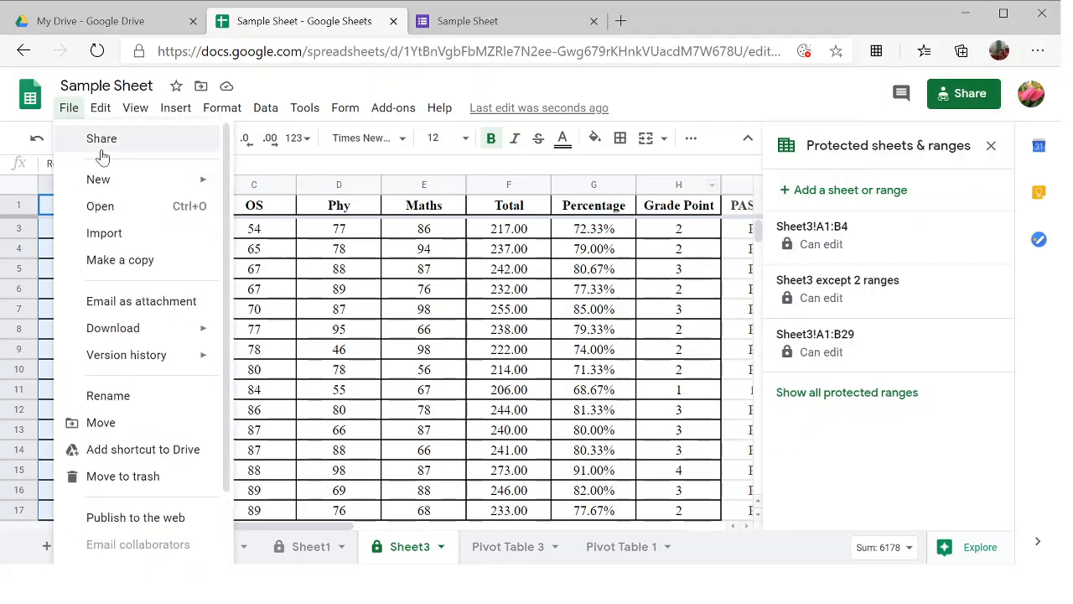
{"action": "left_click", "coordinate": [101, 144]}
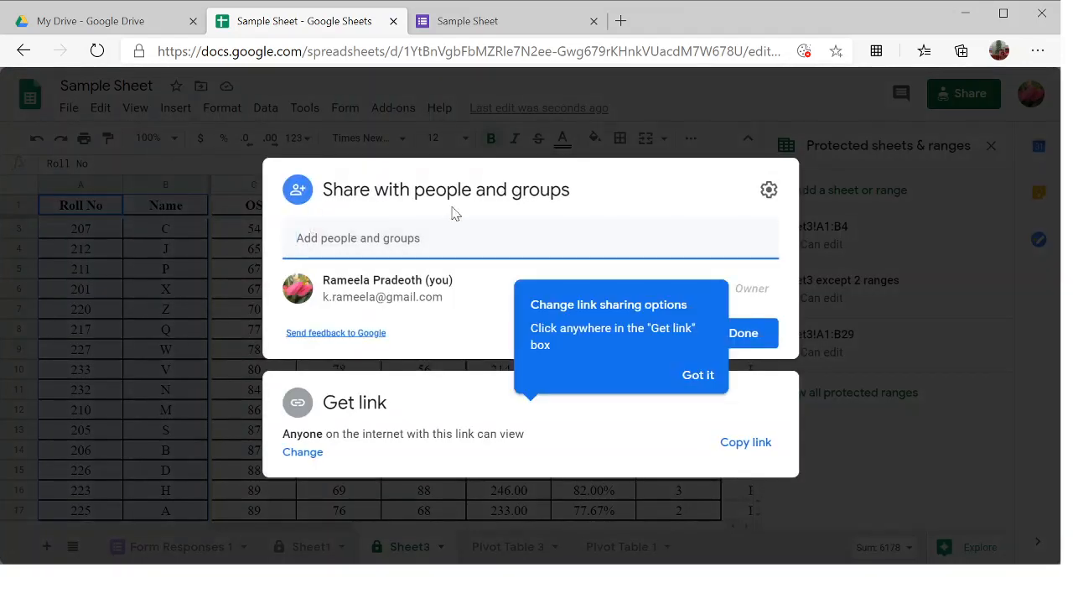
{"action": "left_click", "coordinate": [445, 229]}
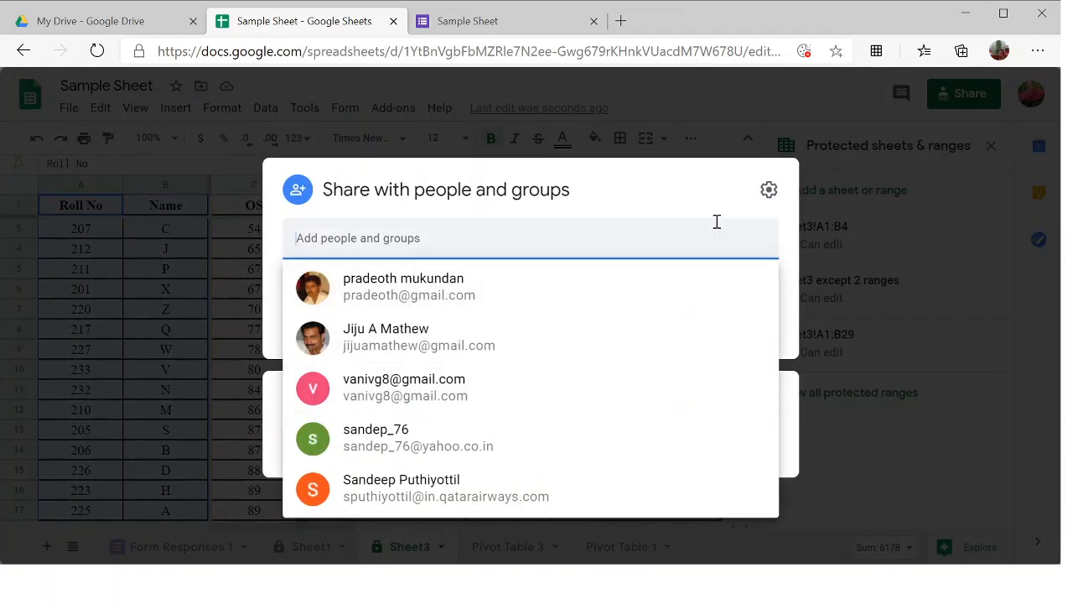
{"action": "left_click", "coordinate": [690, 207]}
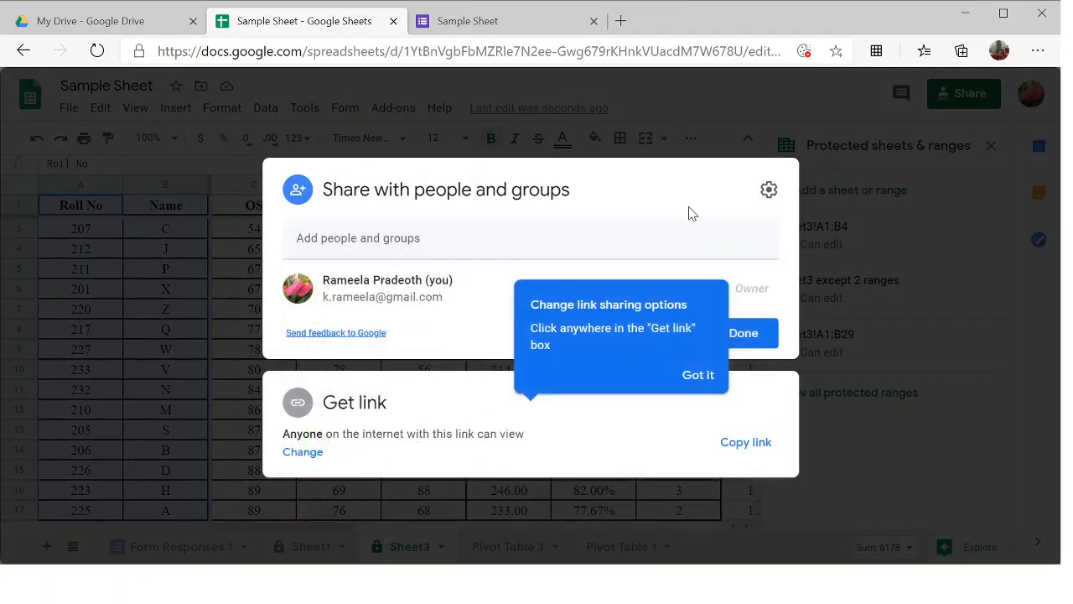
{"action": "left_click", "coordinate": [741, 457]}
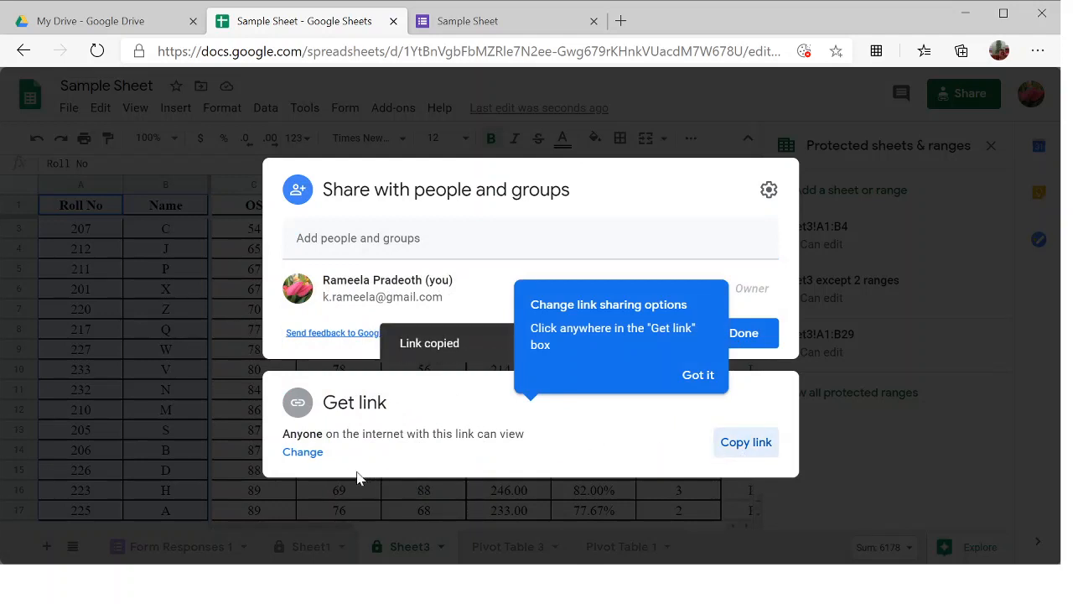
{"action": "left_click", "coordinate": [699, 381]}
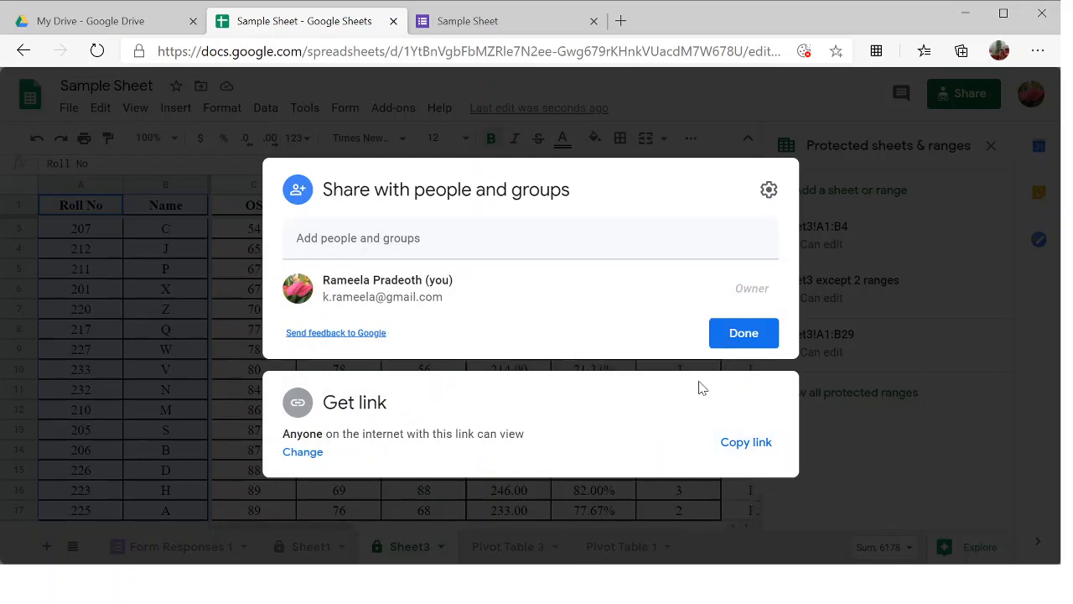
Step: Change the link access role for anyone with the link to Editor and show the role choices again
{"action": "left_click", "coordinate": [302, 455]}
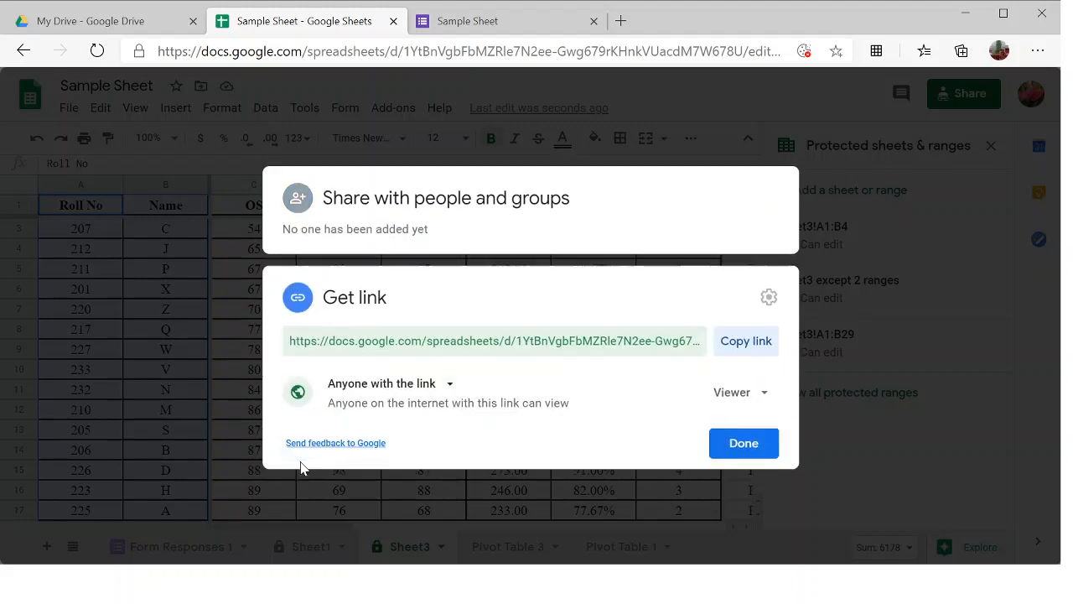
{"action": "left_click", "coordinate": [724, 388]}
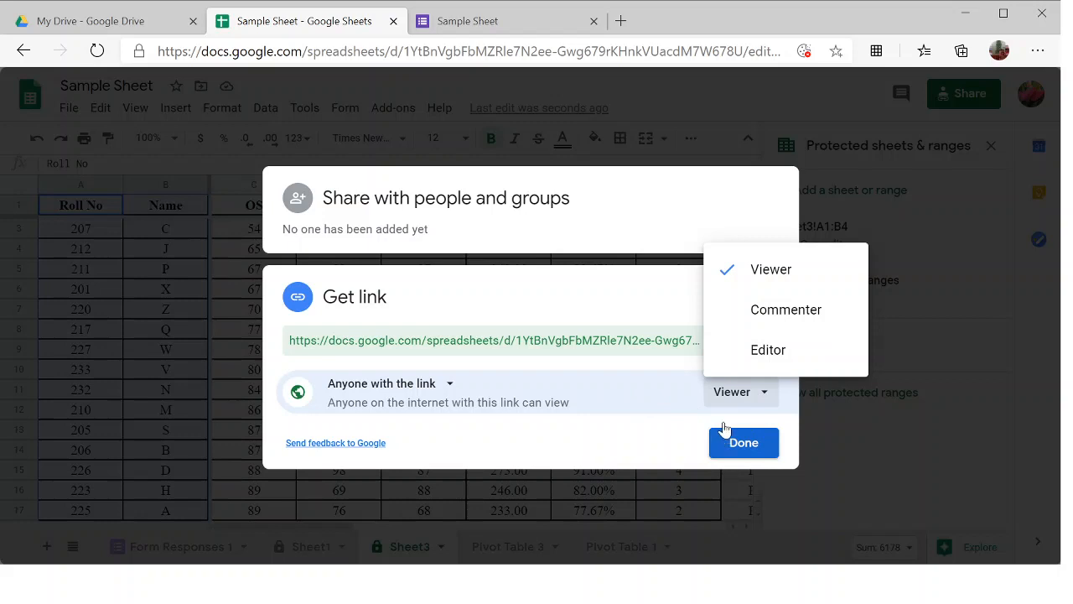
{"action": "left_click", "coordinate": [753, 364]}
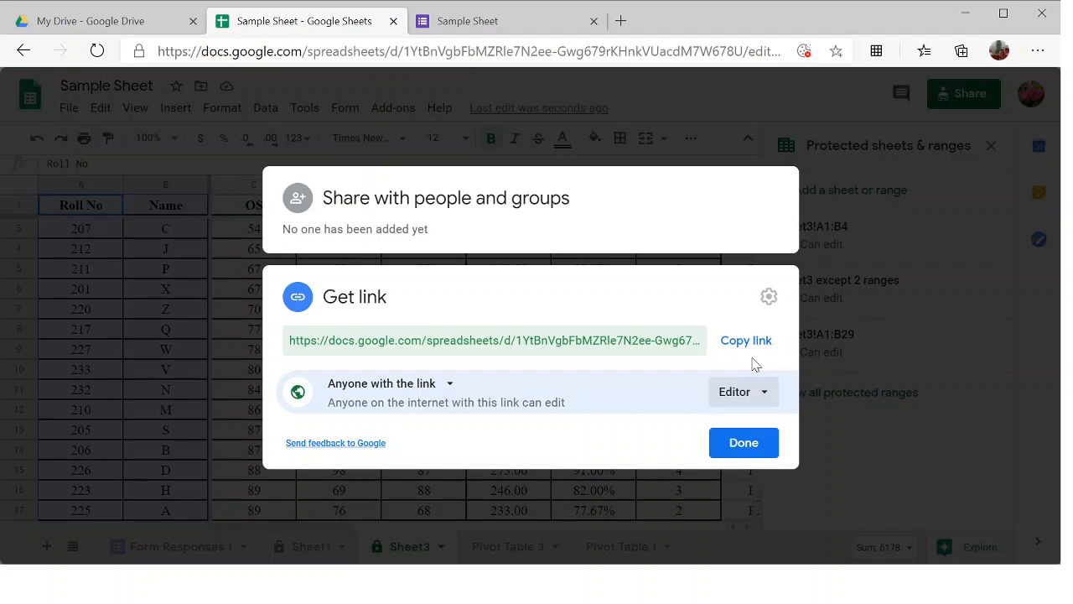
{"action": "left_click", "coordinate": [749, 391]}
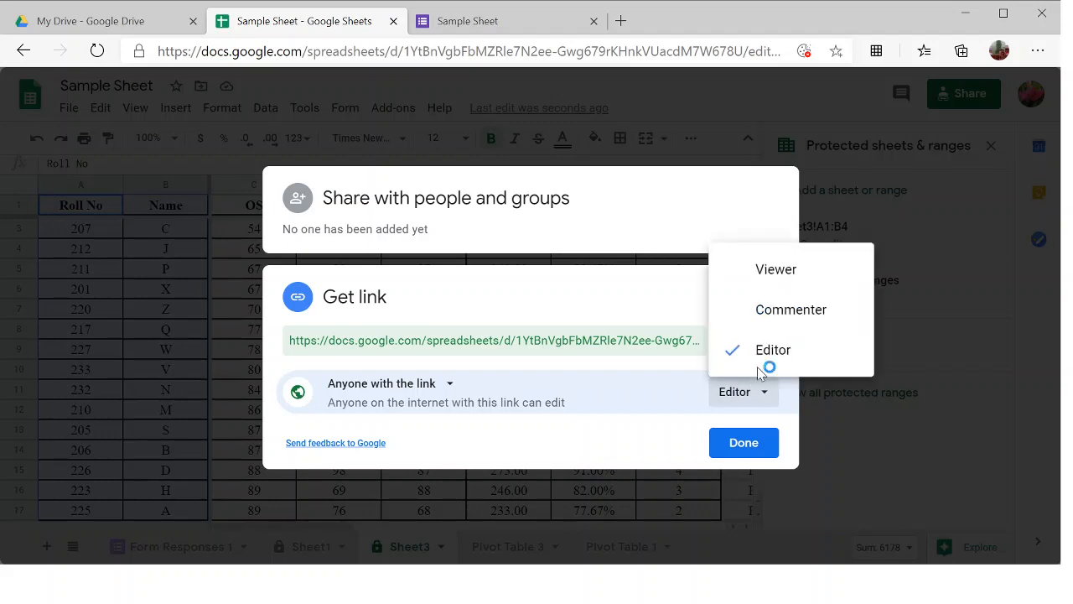